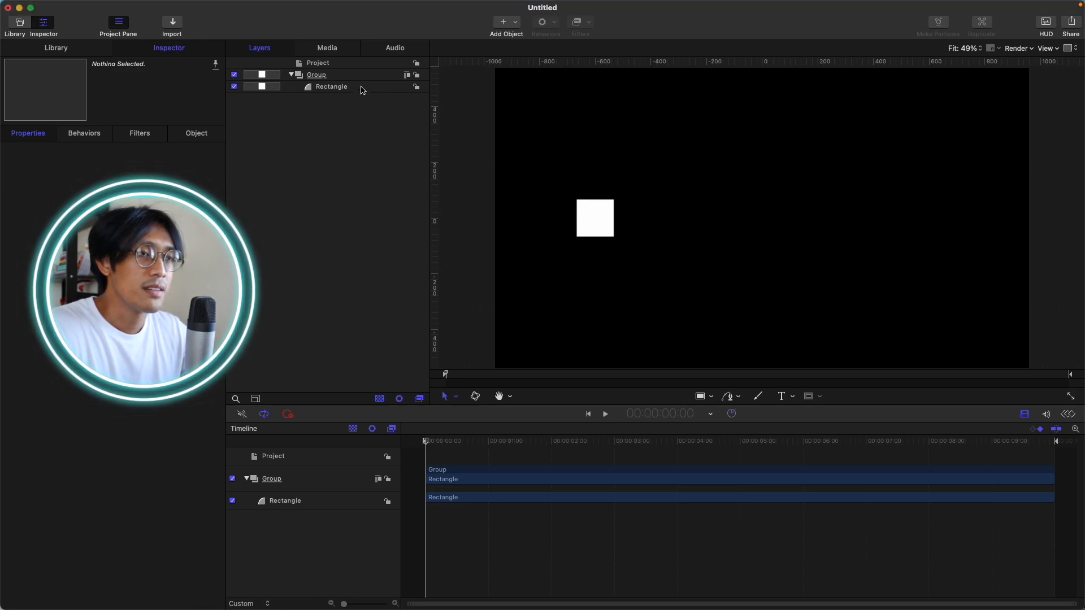
Keyframe the rectangle's X position at the start, and add a second X keyframe of 600 px at 3:00.
left_click(363, 89)
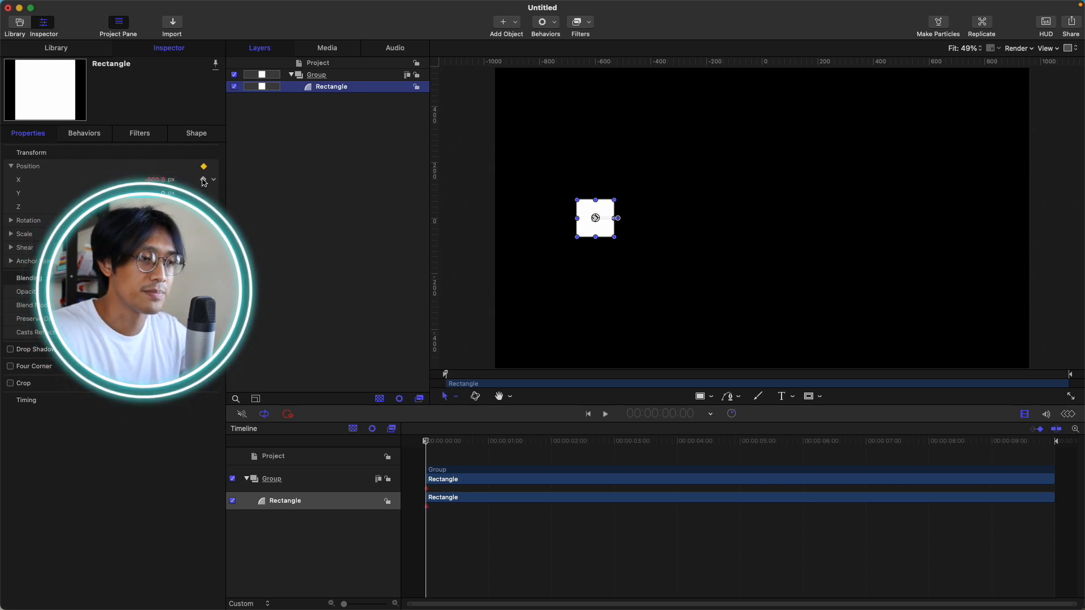
left_click(688, 414)
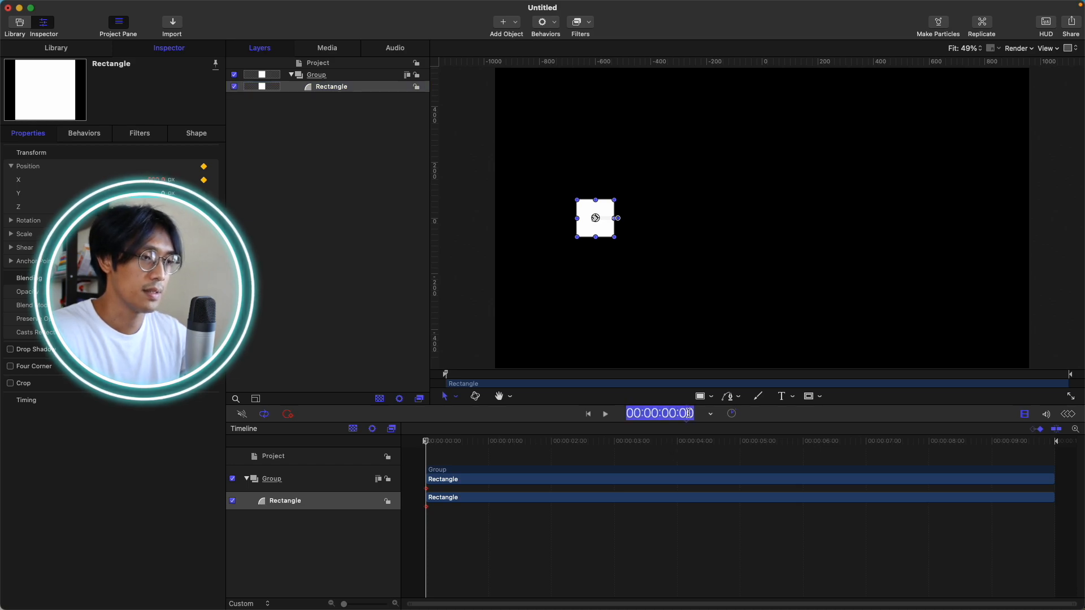
type("300")
key("Return")
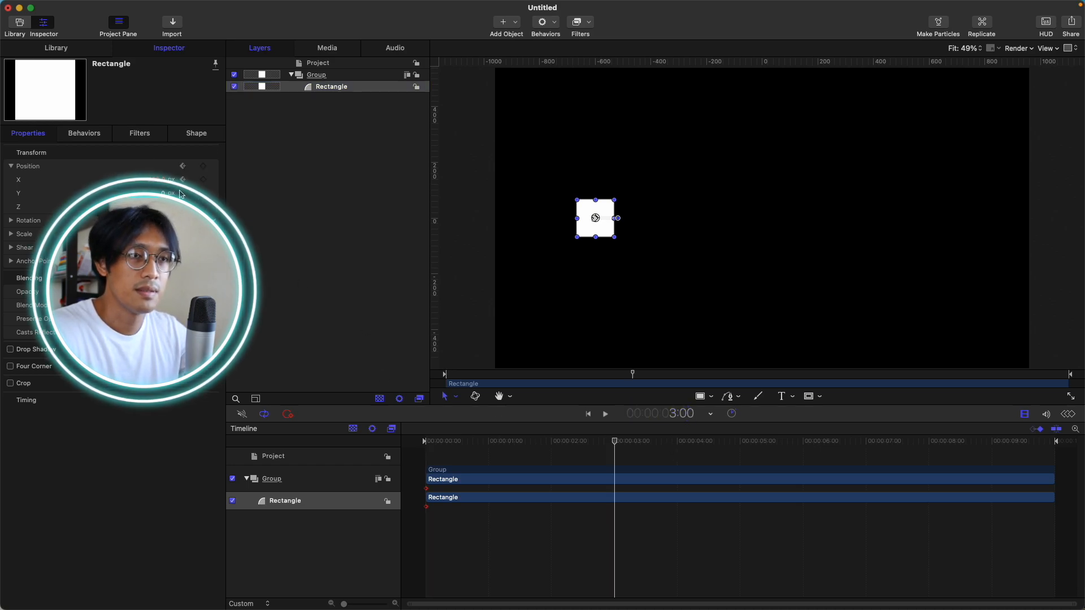
left_click(204, 179)
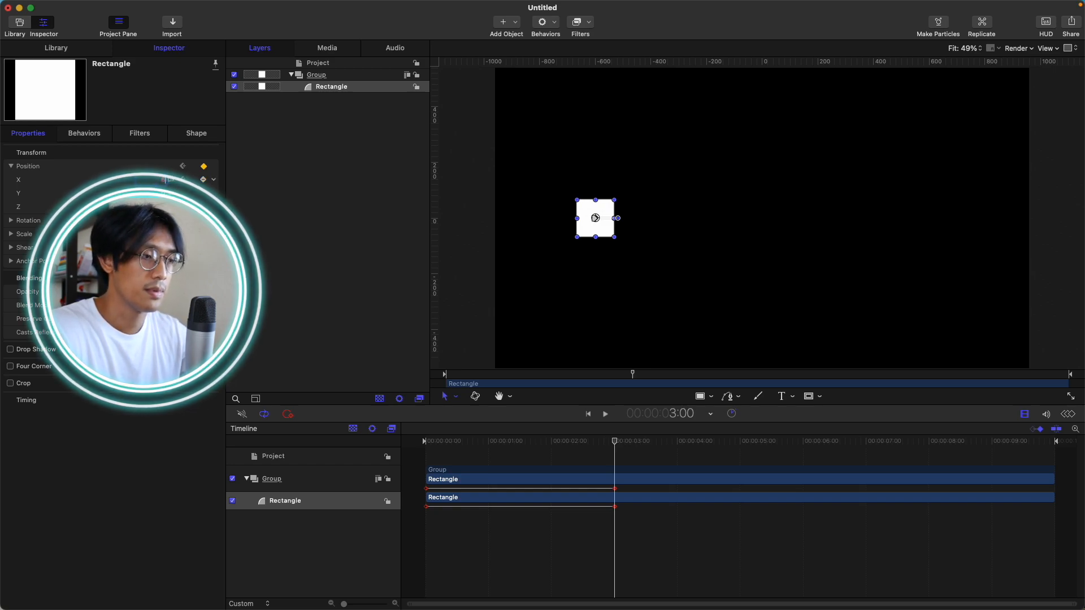
key("Return")
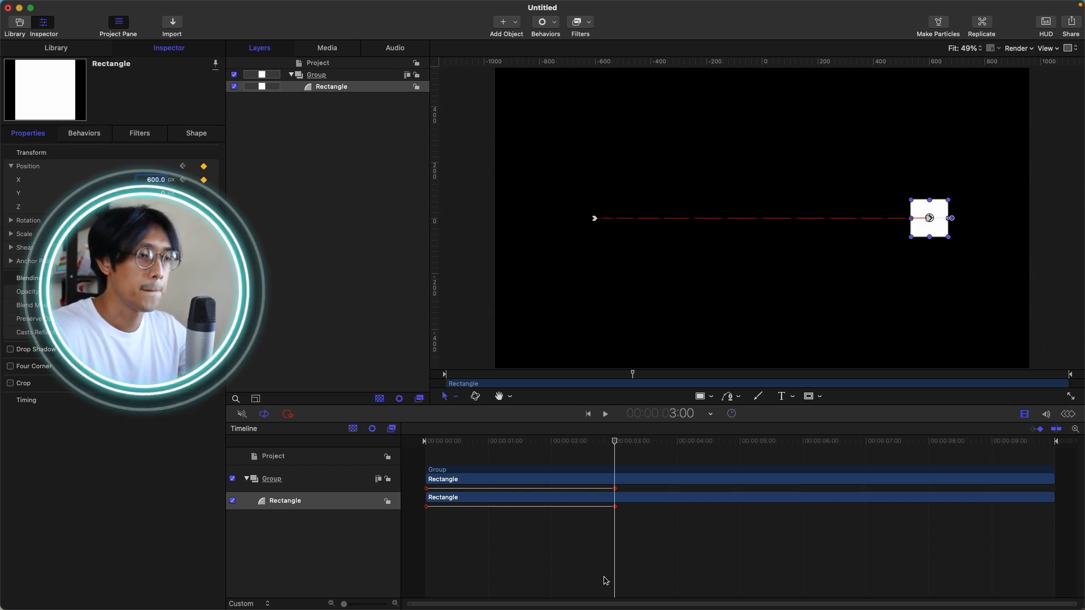
Return to the start of the project and play back the rectangle's horizontal movement.
left_click_drag(526, 441, 336, 431)
key("space")
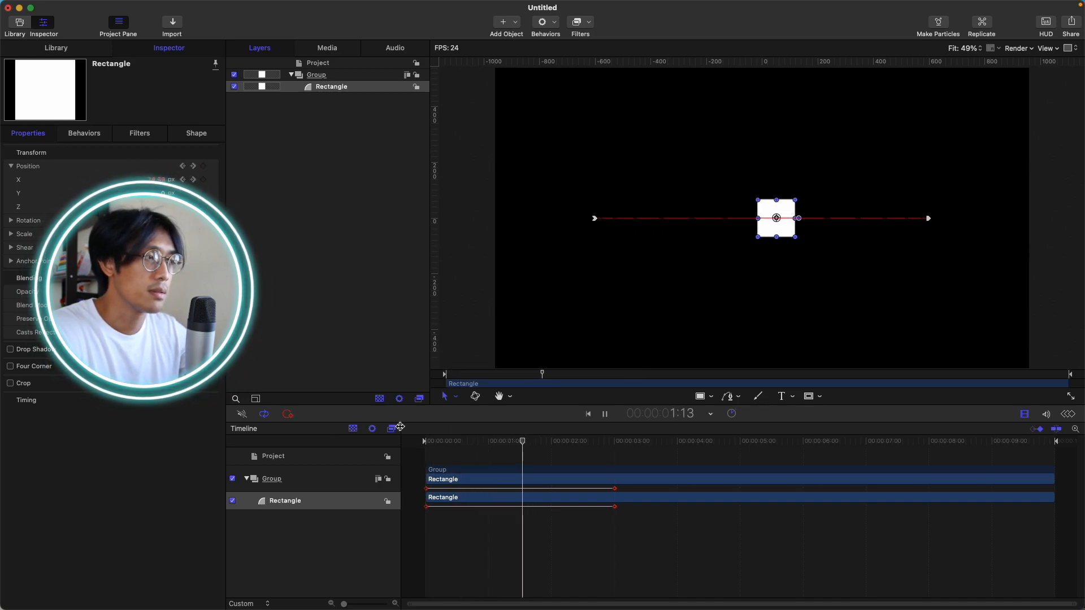
key("space")
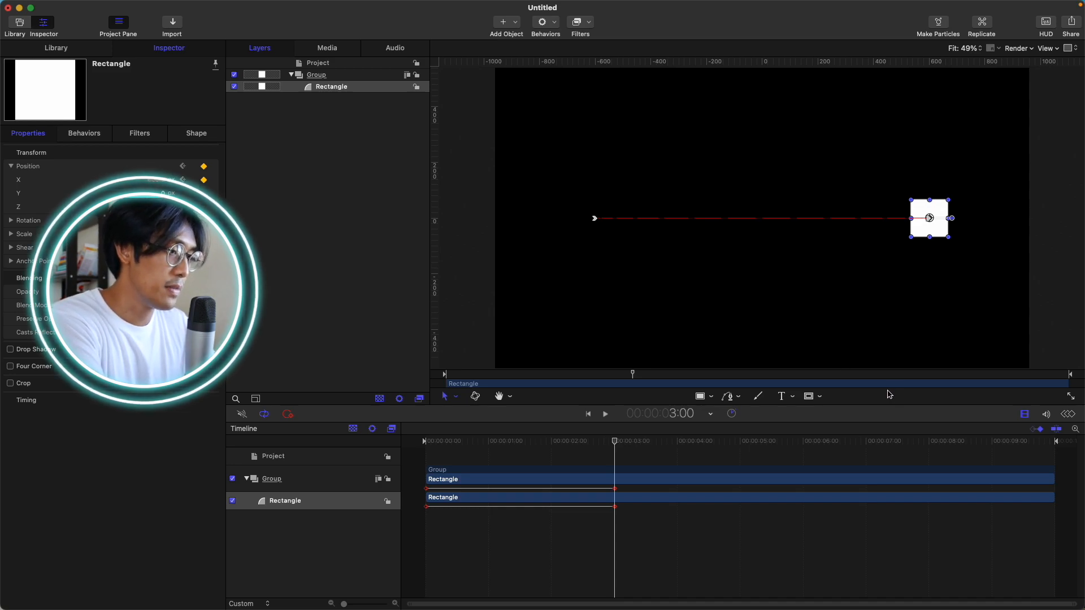
Show only the Keyframe Editor beneath the canvas, hiding the video timeline, and enlarge its graph area.
left_click(1069, 417)
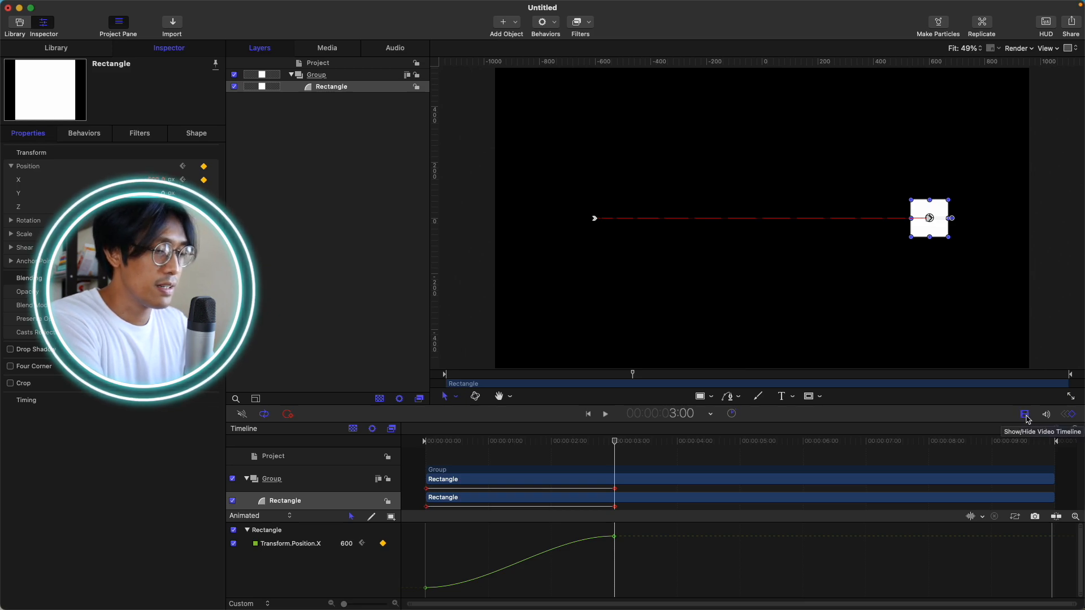
left_click(1025, 417)
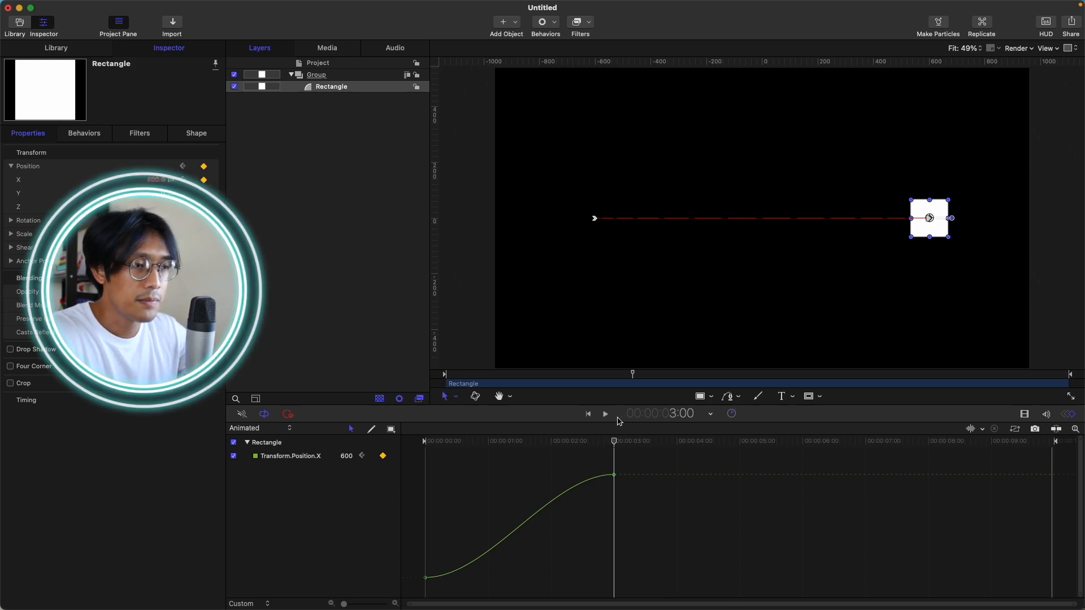
left_click_drag(519, 421, 538, 346)
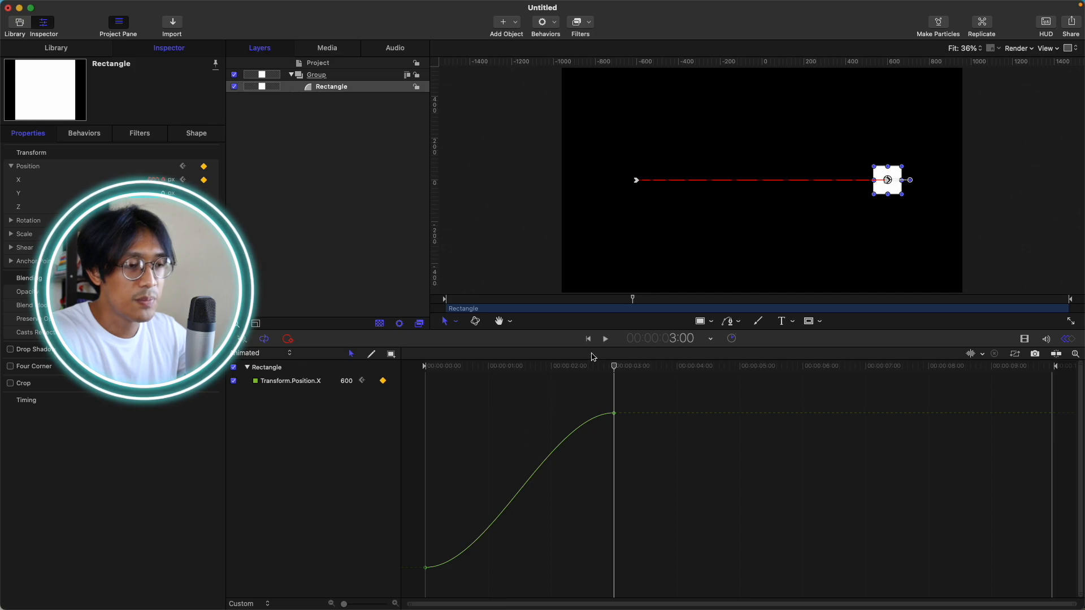
Examine the Position X curve and the Bezier handle of its end keyframe.
left_click_drag(596, 366, 399, 390)
left_click_drag(443, 529, 400, 594)
left_click_drag(653, 392, 600, 418)
left_click(607, 367)
left_click(615, 367)
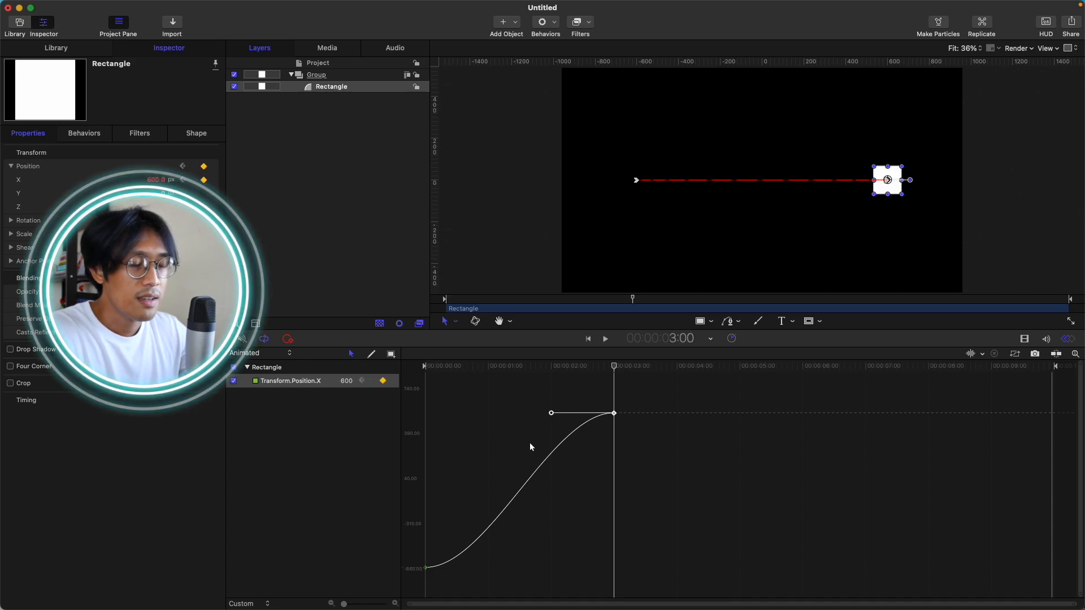
left_click(605, 446)
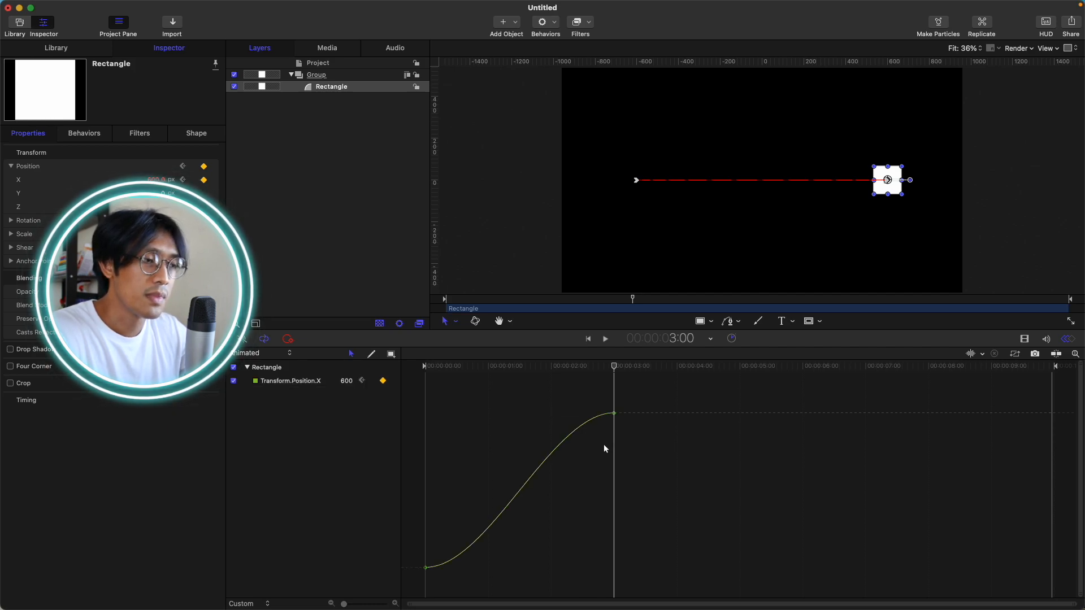
Set the interpolation of both Position X keyframes to Constant.
left_click(615, 418)
right_click(615, 415)
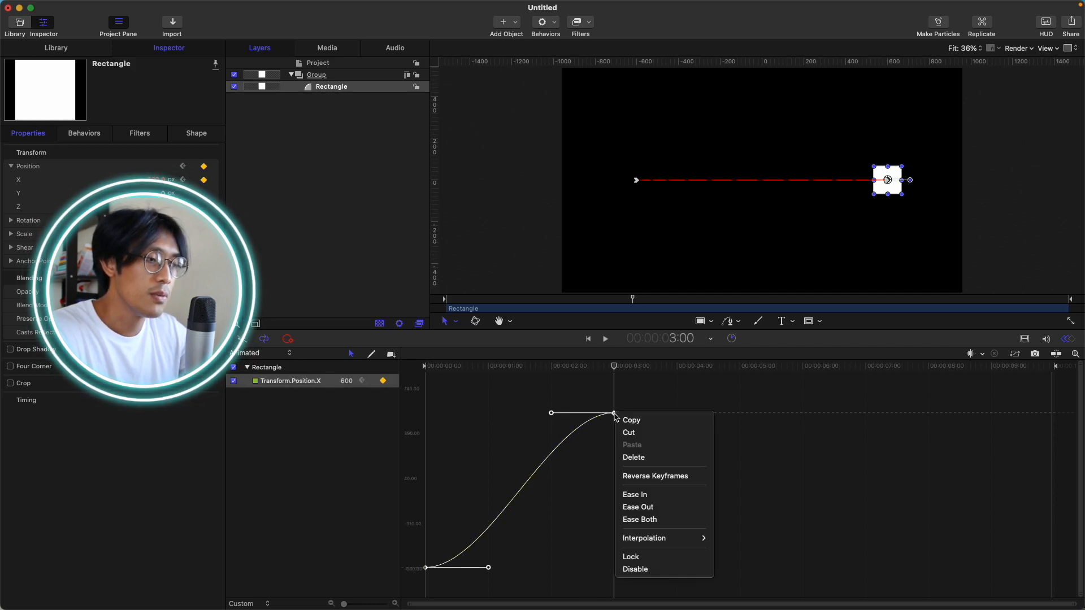
mouse_move(693, 539)
left_click(746, 537)
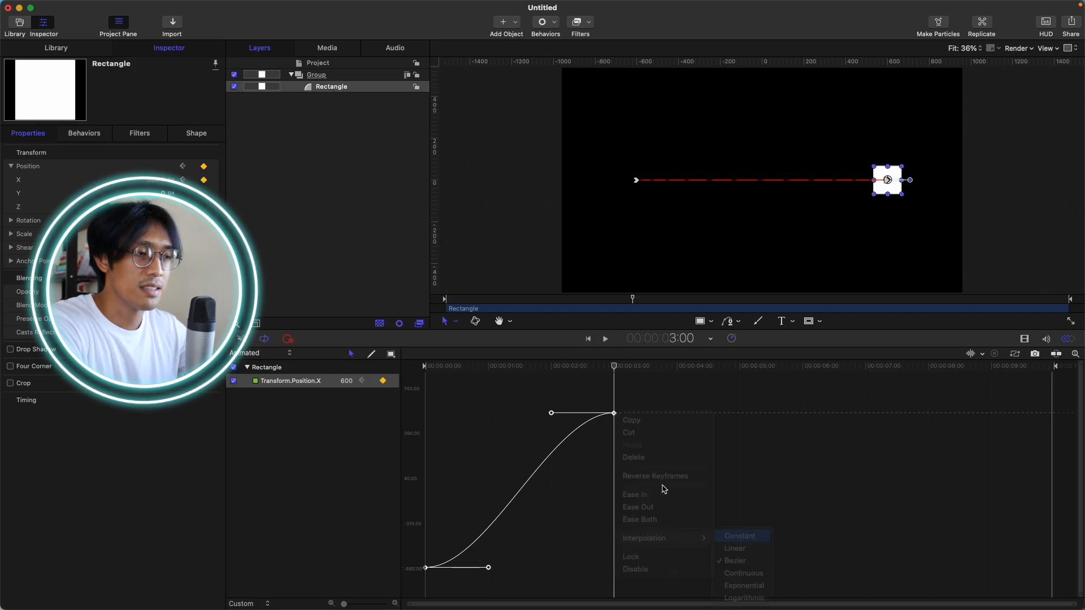
Set the interpolation of both Position X keyframes to Linear.
right_click(614, 413)
mouse_move(650, 542)
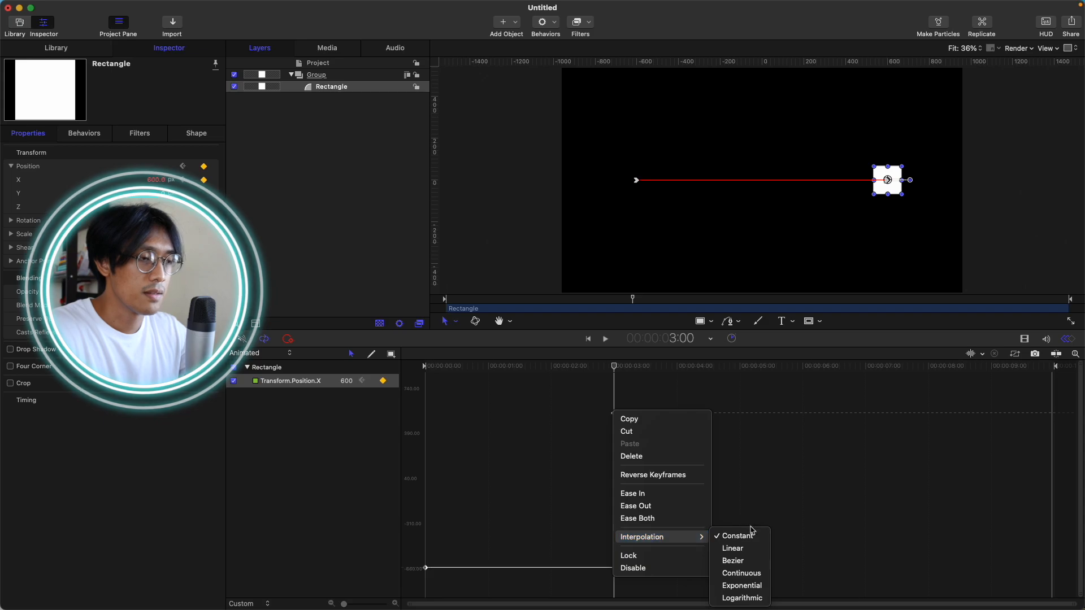
left_click(743, 549)
left_click(636, 494)
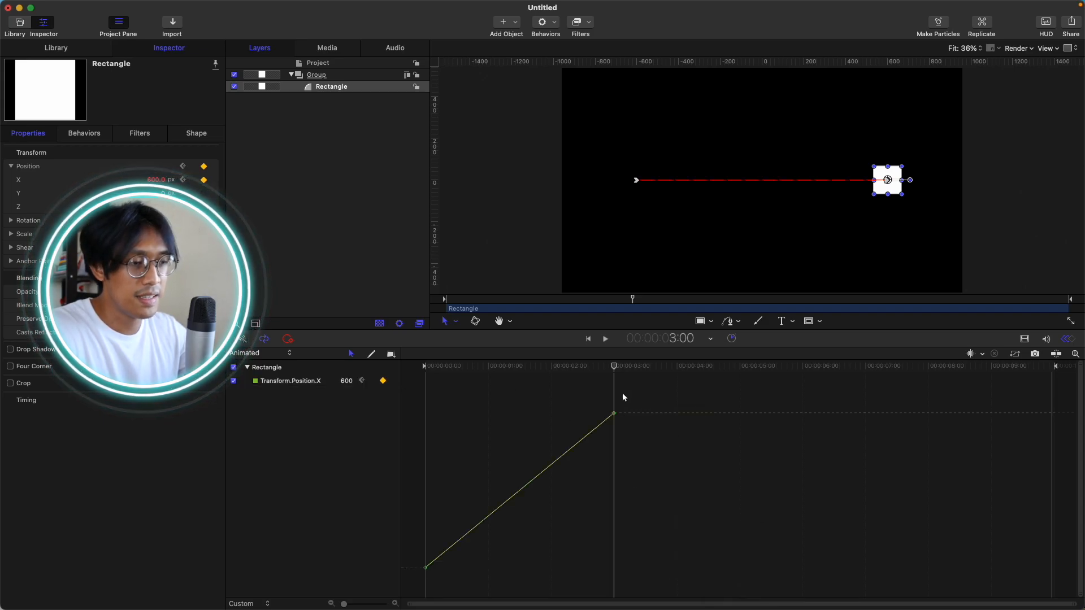
Play the linear rectangle animation twice from the first frame to check its speed.
left_click_drag(615, 367, 371, 415)
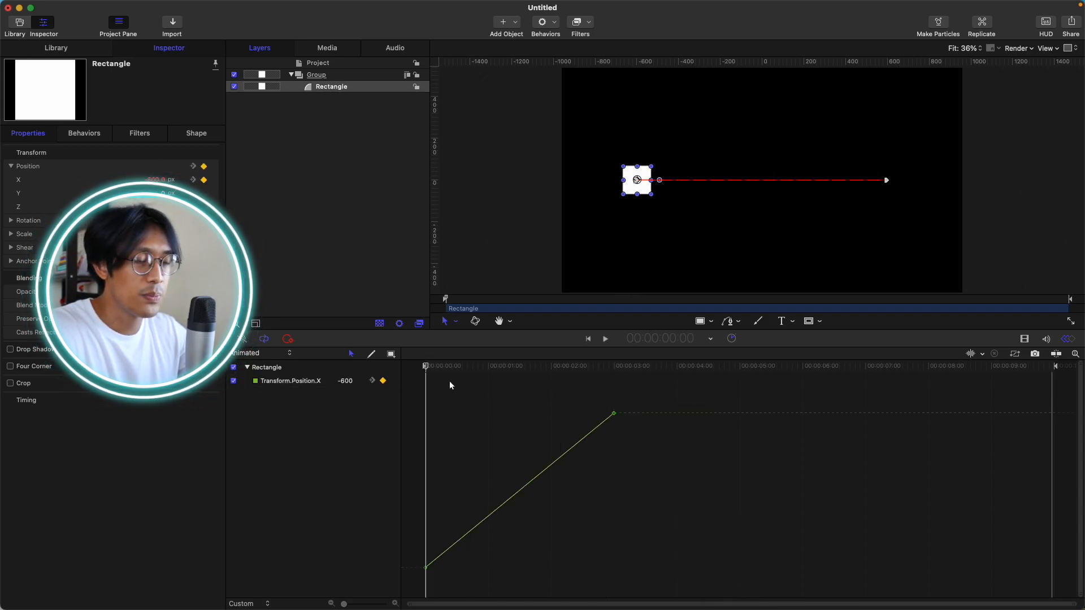
key("space")
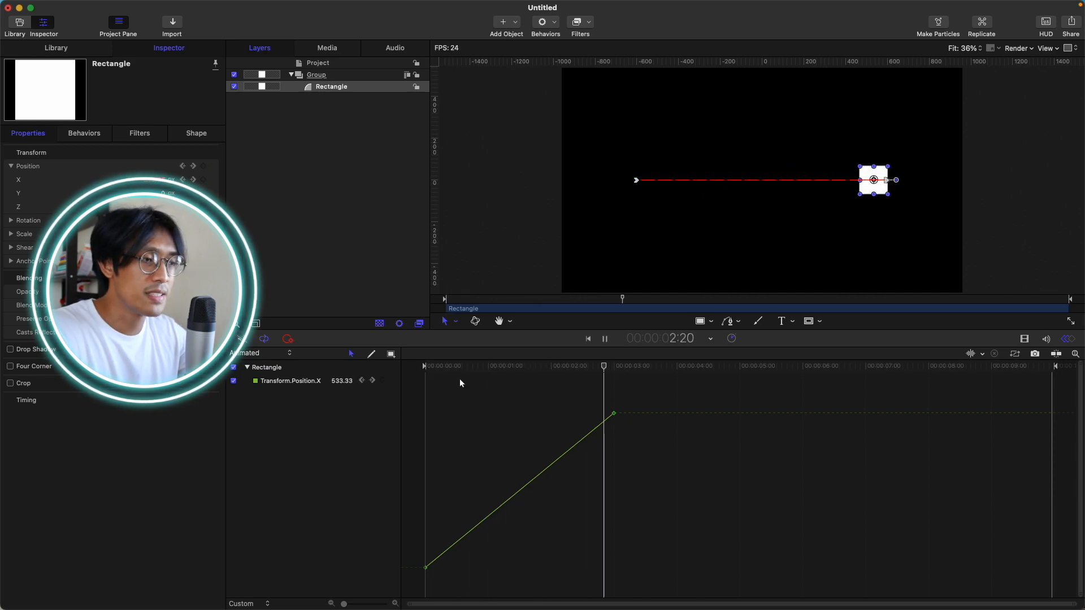
key("space")
key("Home")
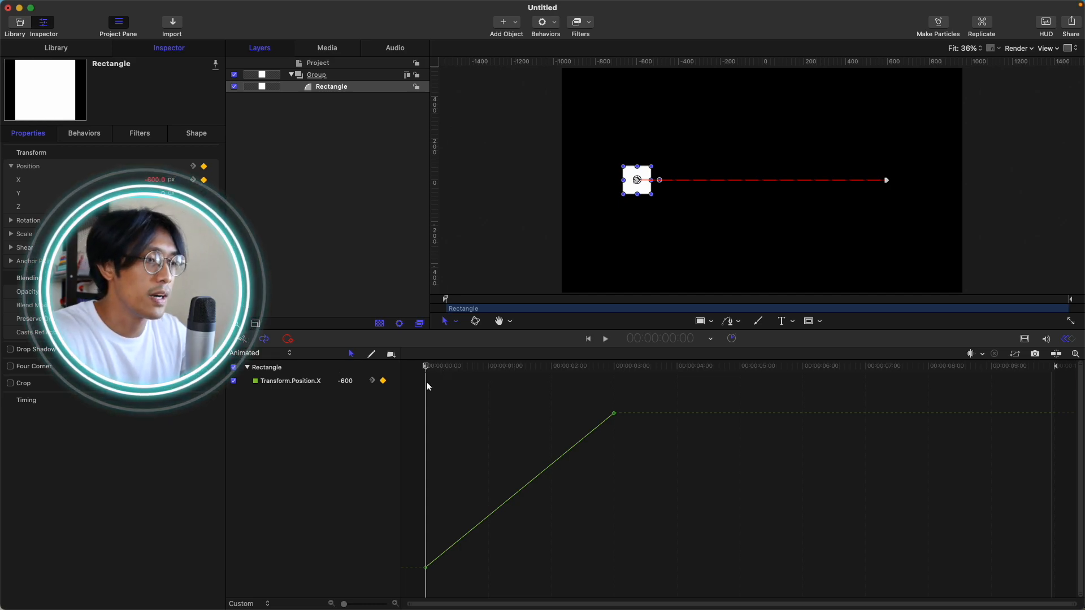
key("space")
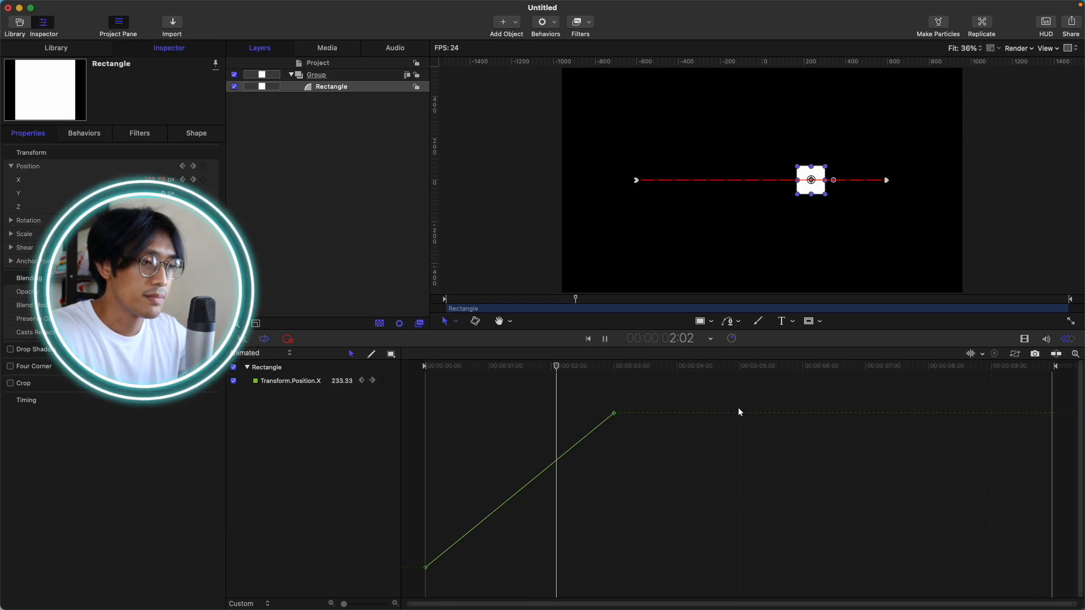
key("space")
Select both keyframes of the Position X curve together and set their interpolation to Bezier.
left_click(572, 449)
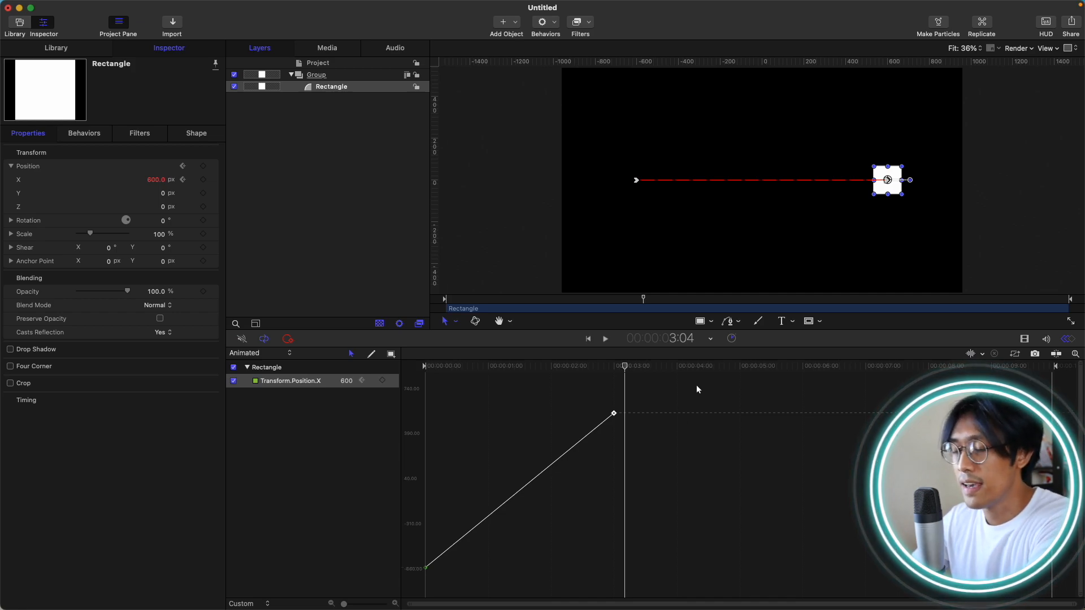
left_click_drag(662, 396, 394, 598)
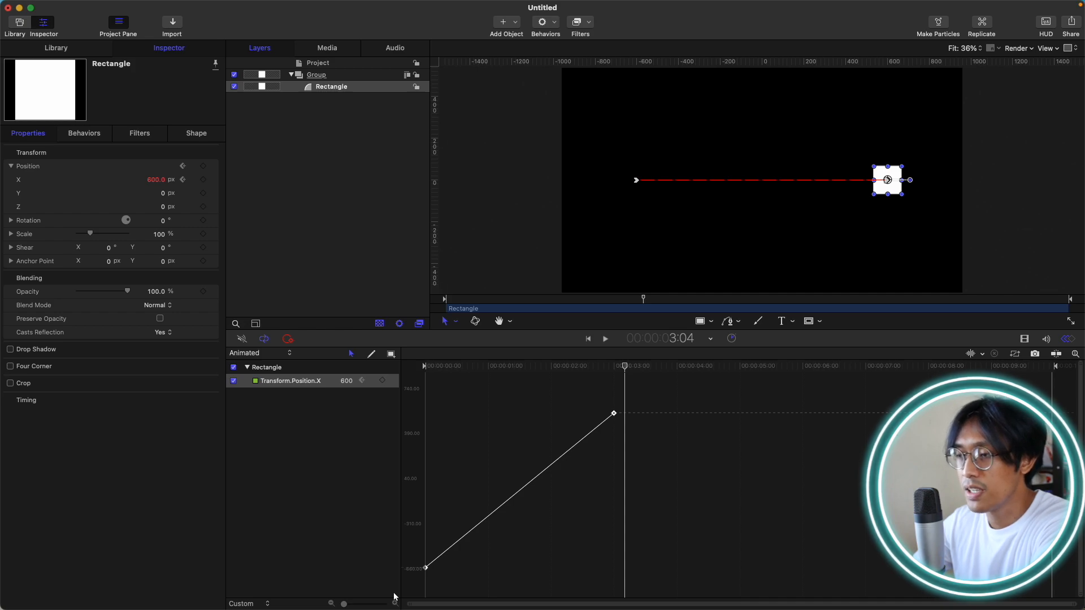
left_click_drag(669, 382, 544, 460)
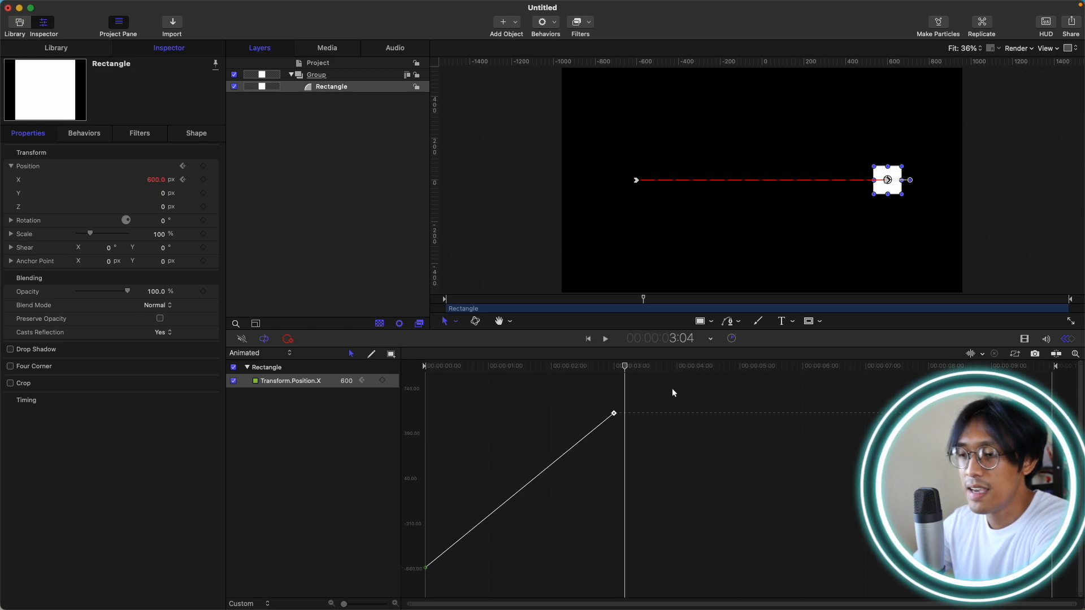
left_click_drag(677, 386, 341, 602)
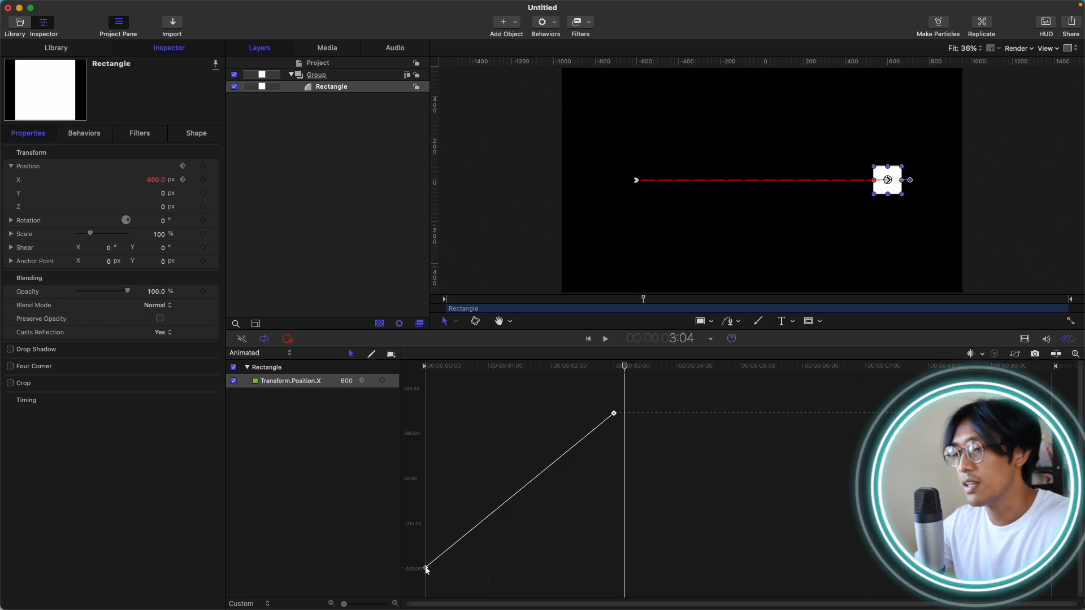
left_click_drag(687, 391, 402, 585)
left_click(602, 536)
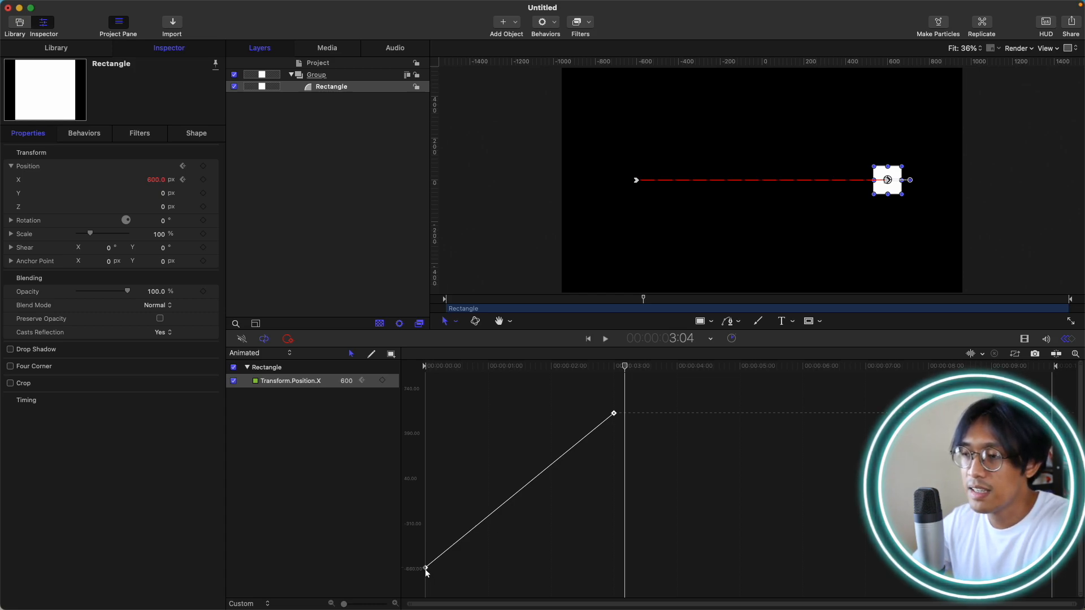
right_click(615, 416)
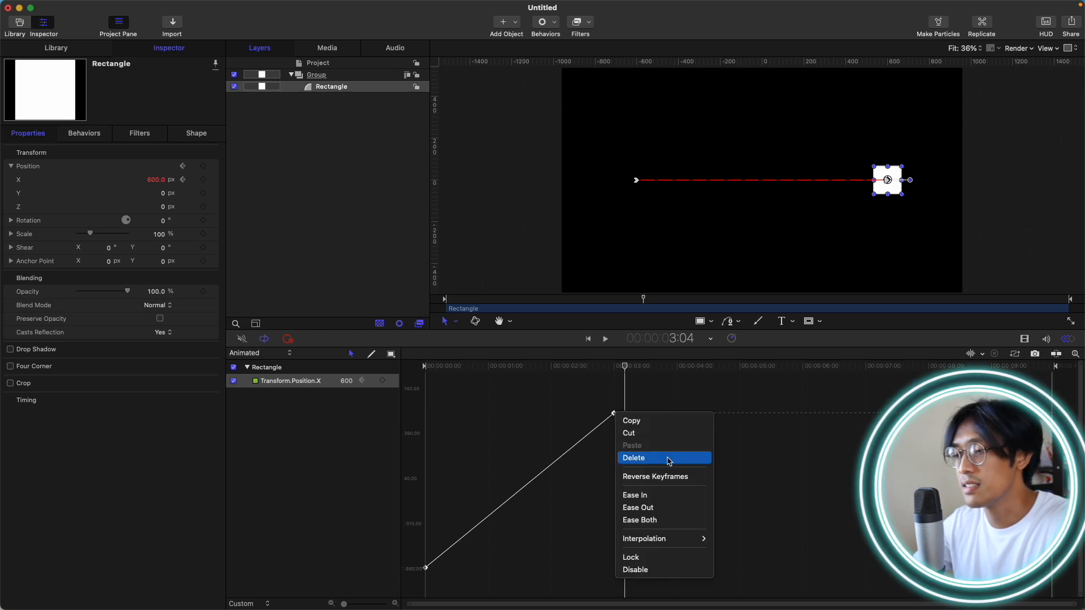
mouse_move(656, 544)
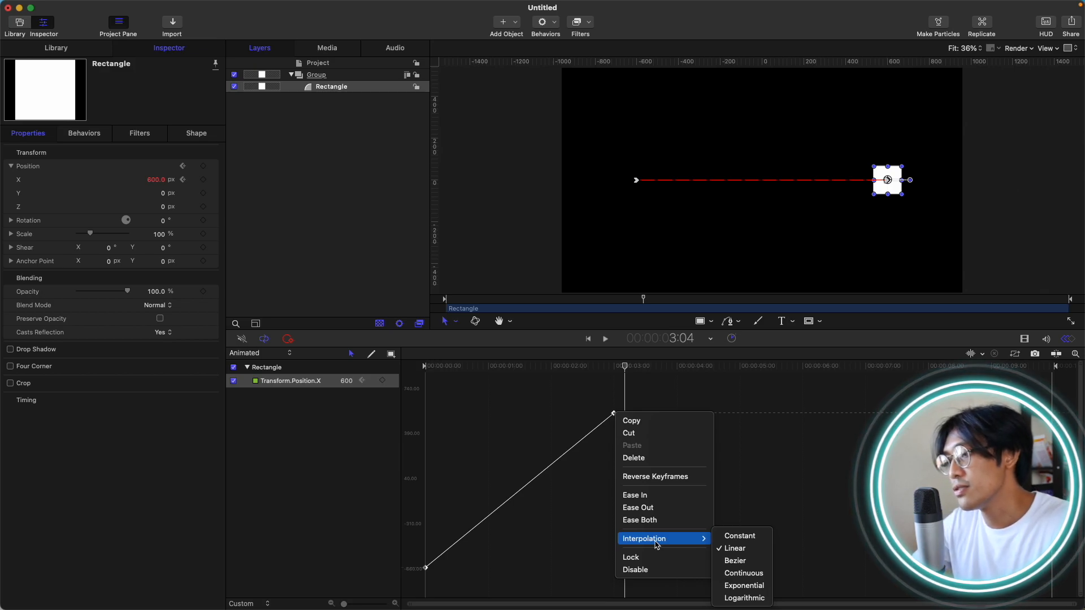
left_click(735, 561)
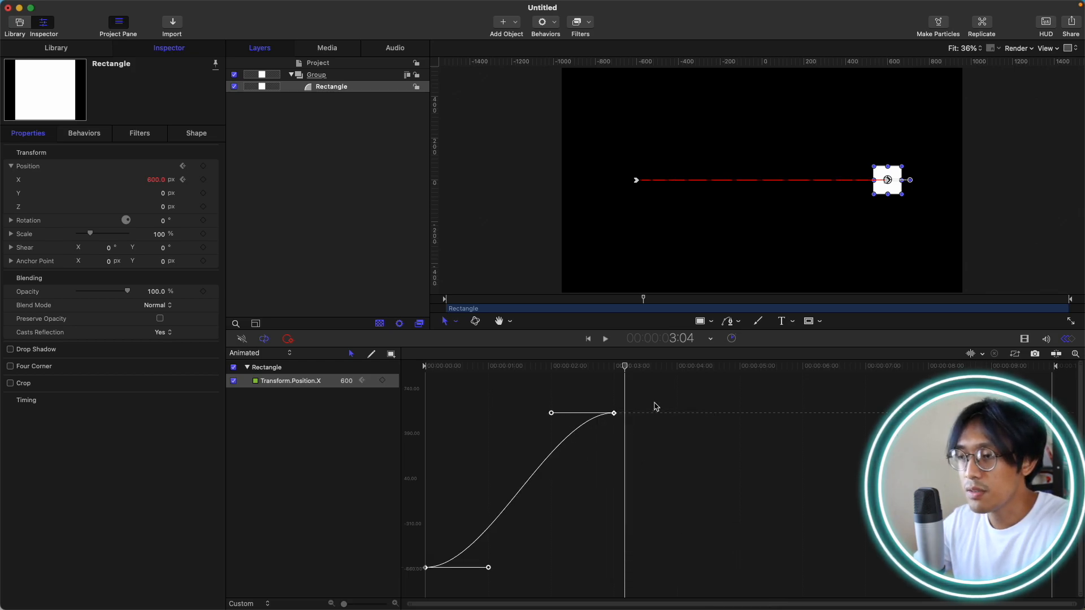
Apply Ease In to all keyframes of the Position X curve.
left_click(637, 402)
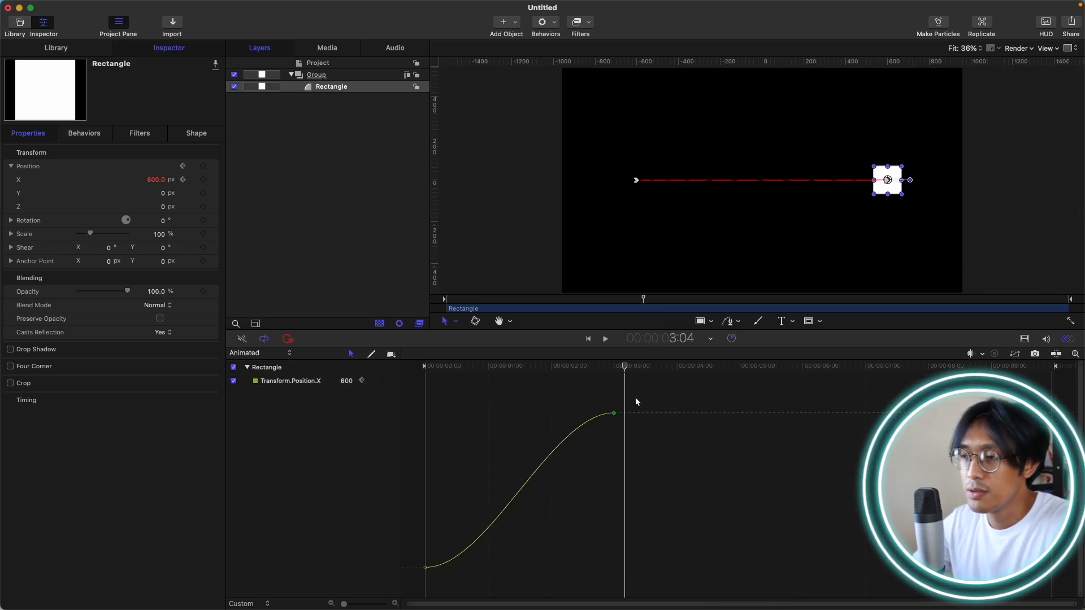
key("super+a")
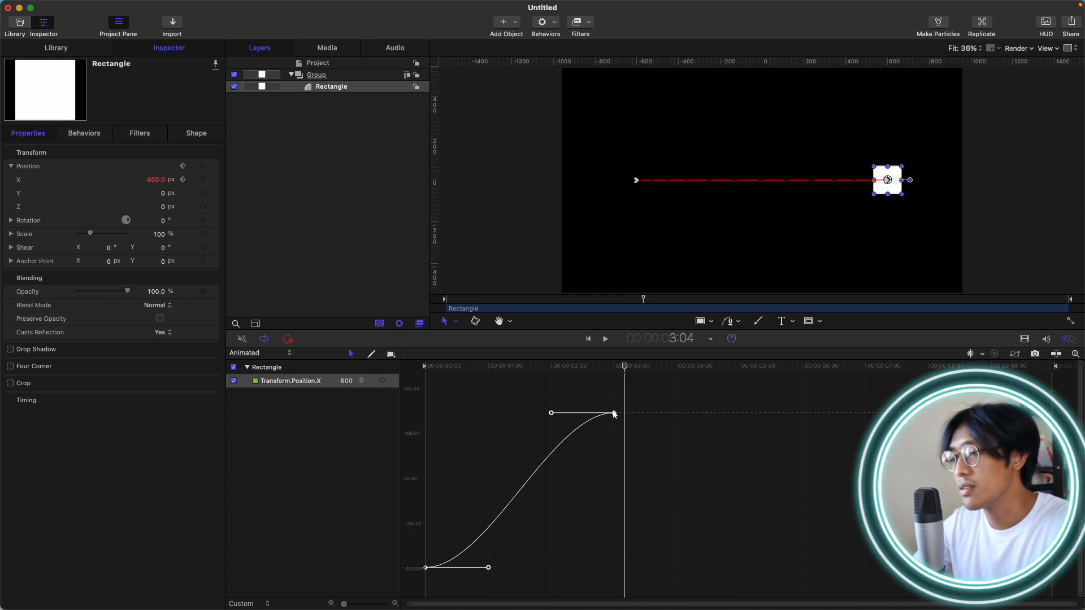
right_click(615, 414)
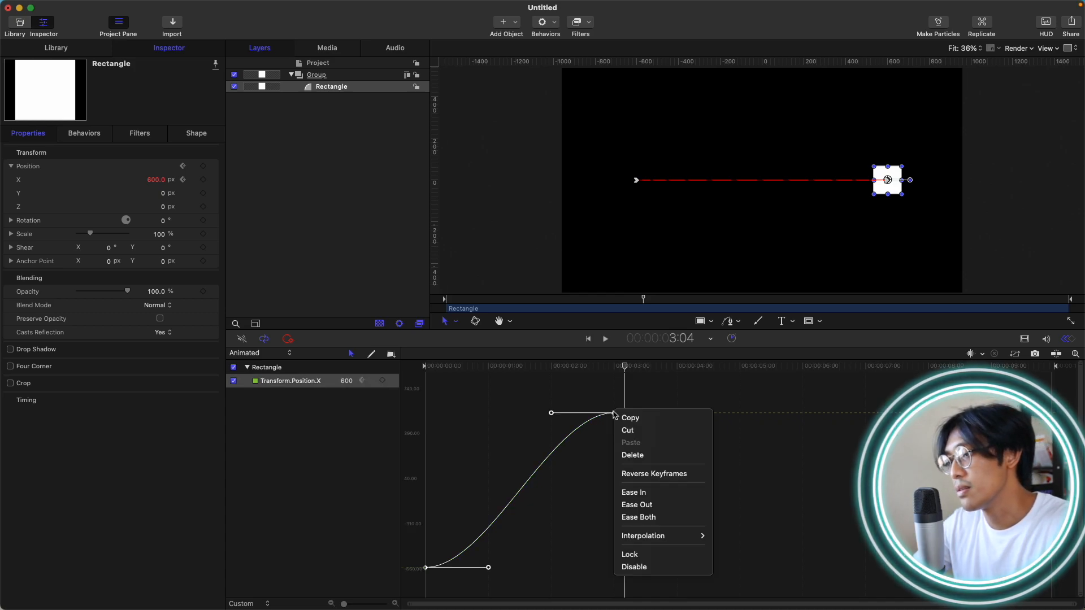
left_click(639, 495)
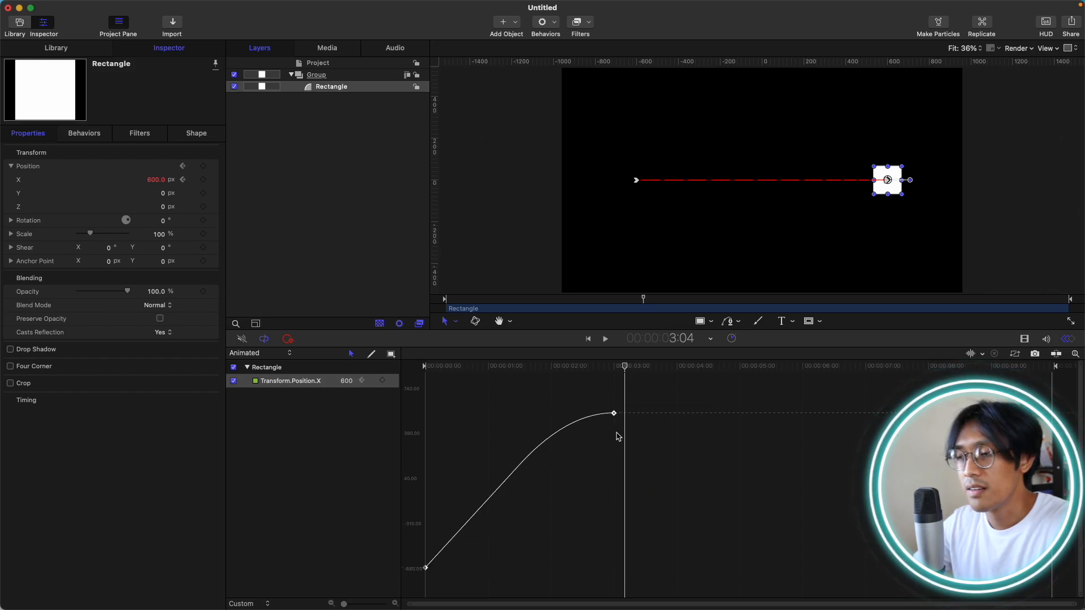
Apply Ease Out followed by Ease Both to the selected Position X keyframes.
right_click(614, 415)
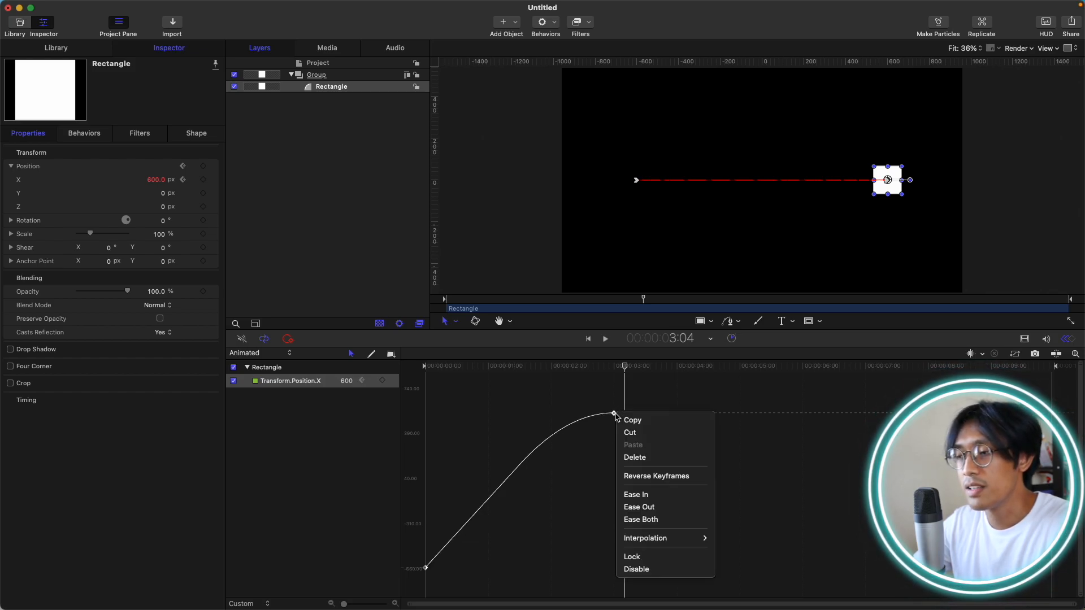
left_click(655, 508)
right_click(614, 415)
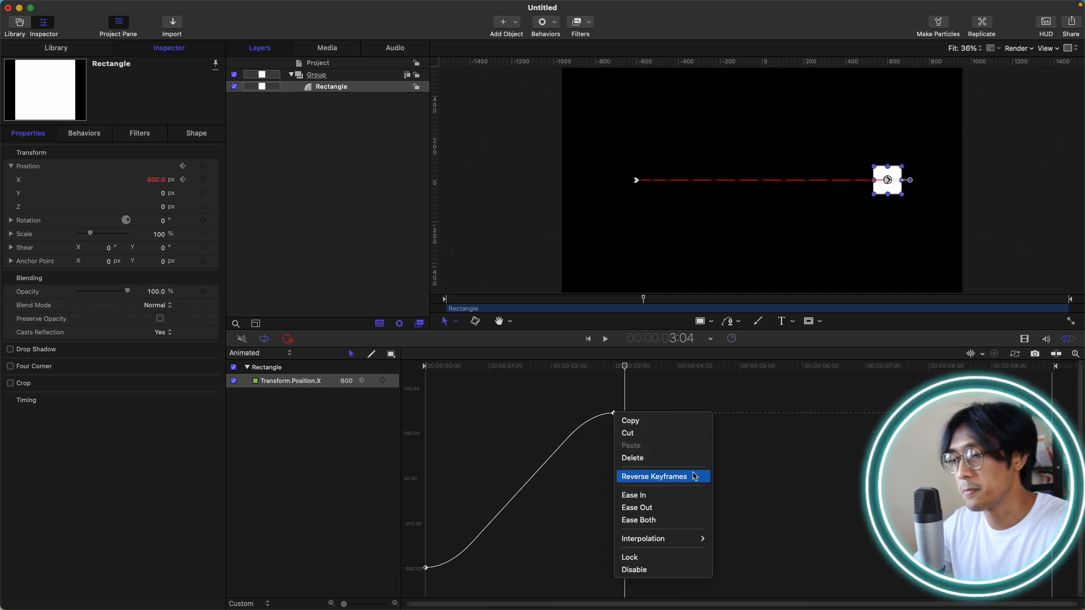
left_click(639, 520)
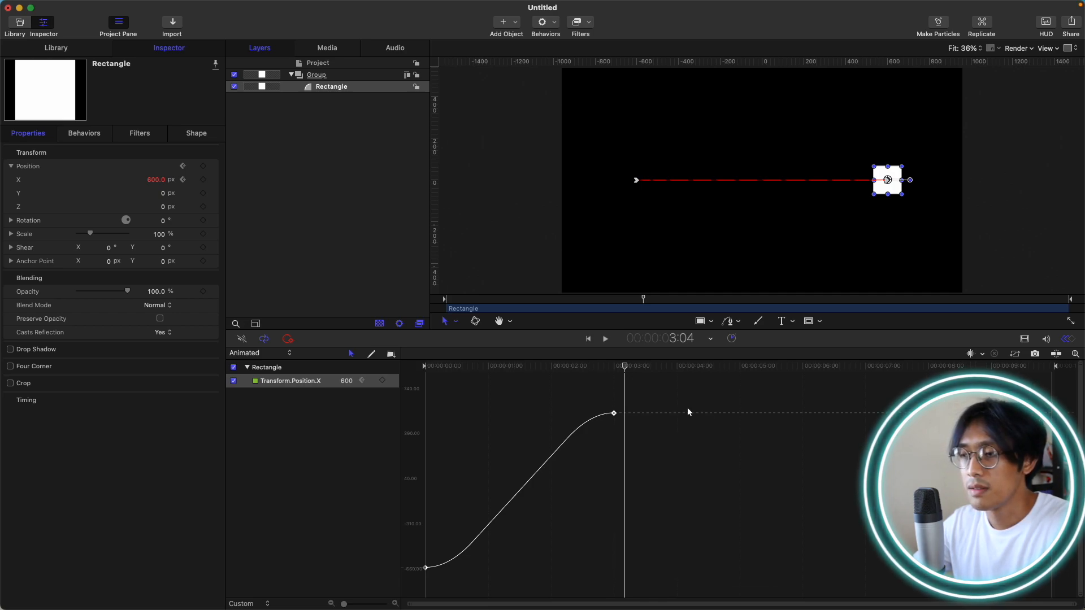
Set the interpolation of both Position X keyframes to Bezier and play the animation from the first frame.
right_click(615, 414)
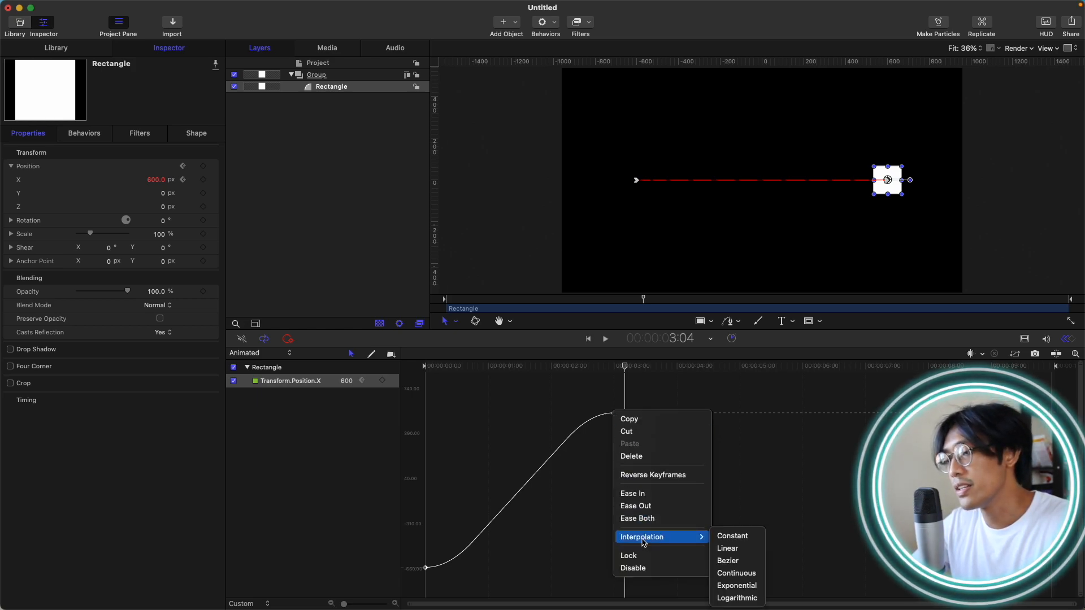
left_click(756, 564)
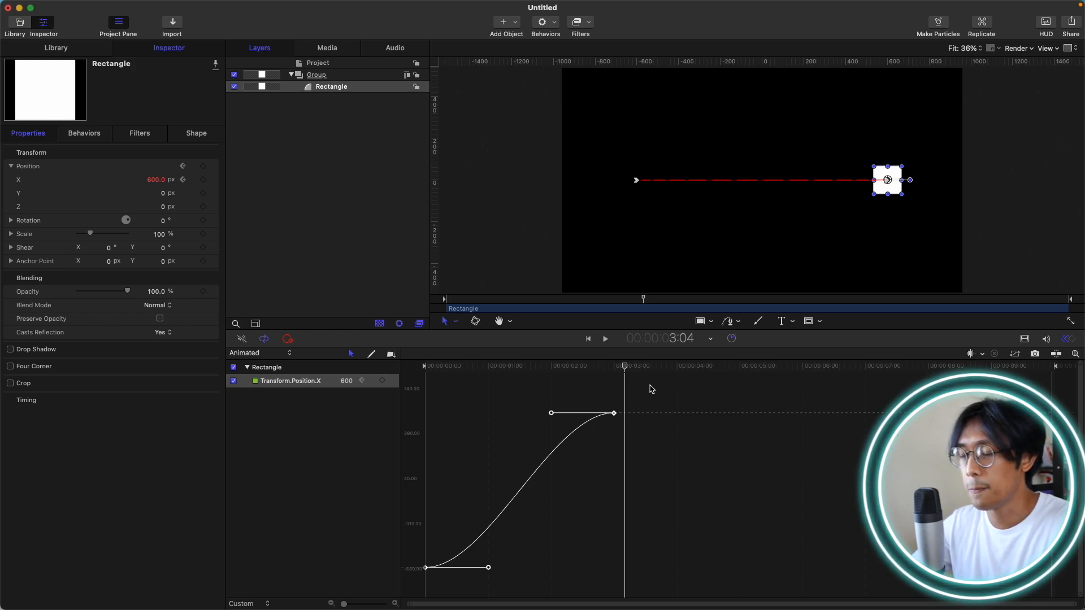
left_click_drag(621, 365, 321, 374)
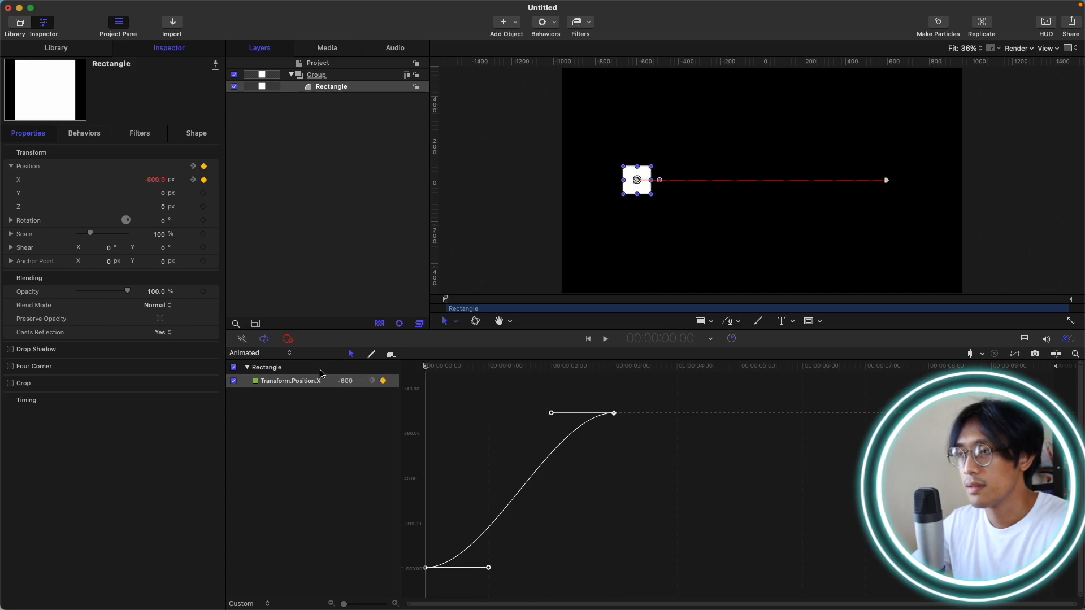
key("space")
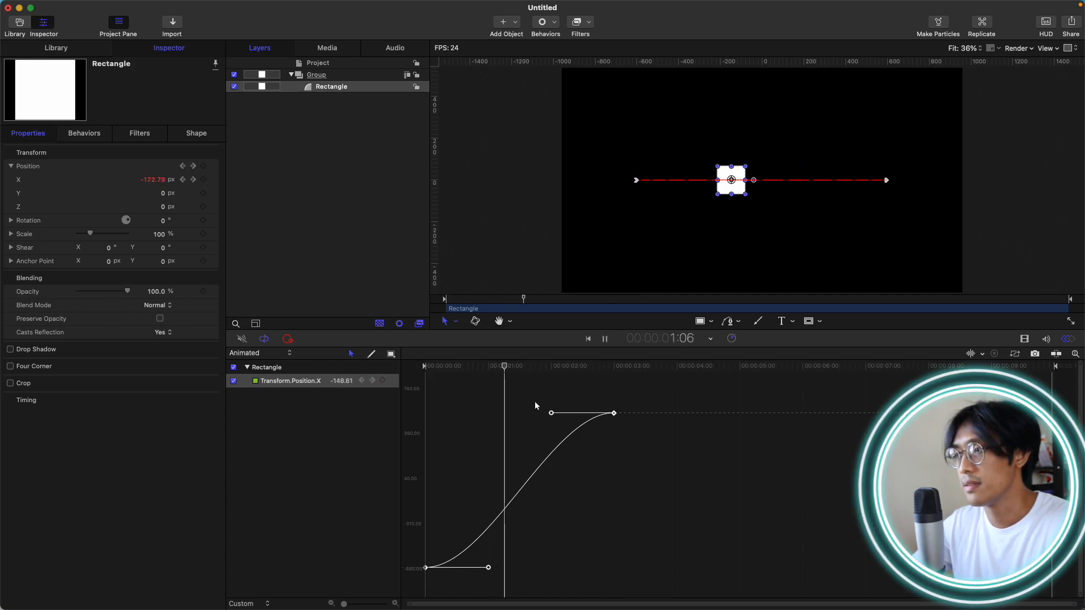
key("space")
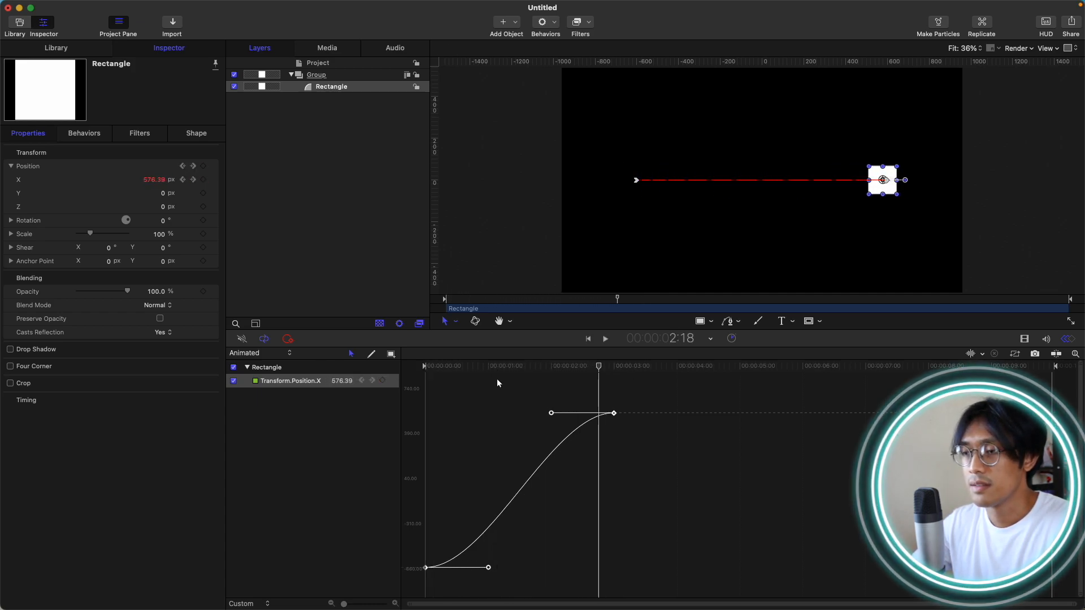
left_click_drag(502, 366, 518, 368)
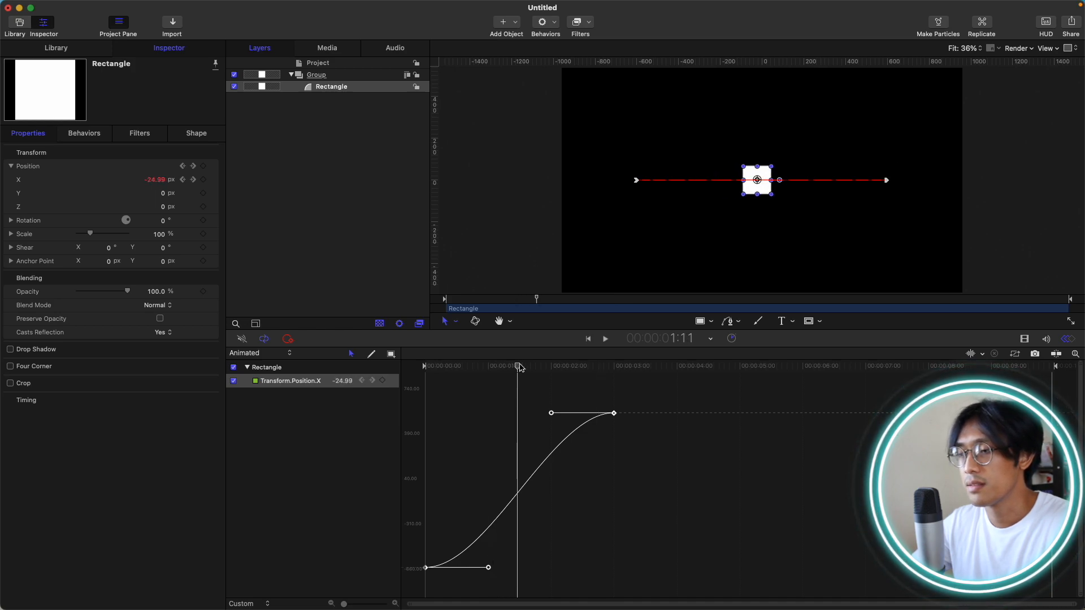
Lengthen the last Position X keyframe's Bezier handle back almost to the first keyframe's time and play the animation from the start.
left_click(657, 386)
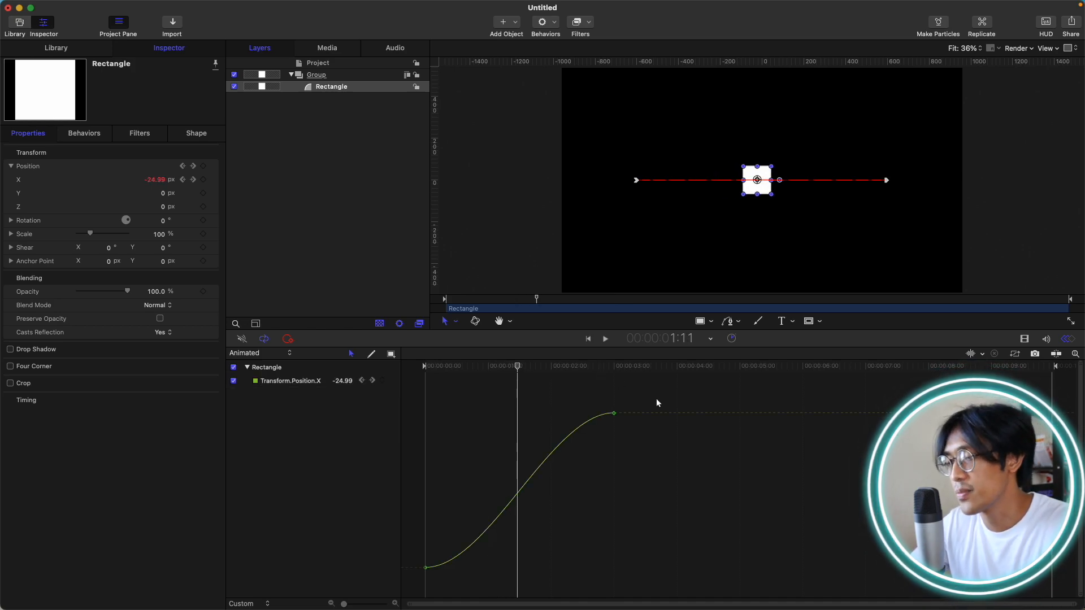
left_click_drag(656, 398, 556, 461)
left_click_drag(632, 394, 593, 432)
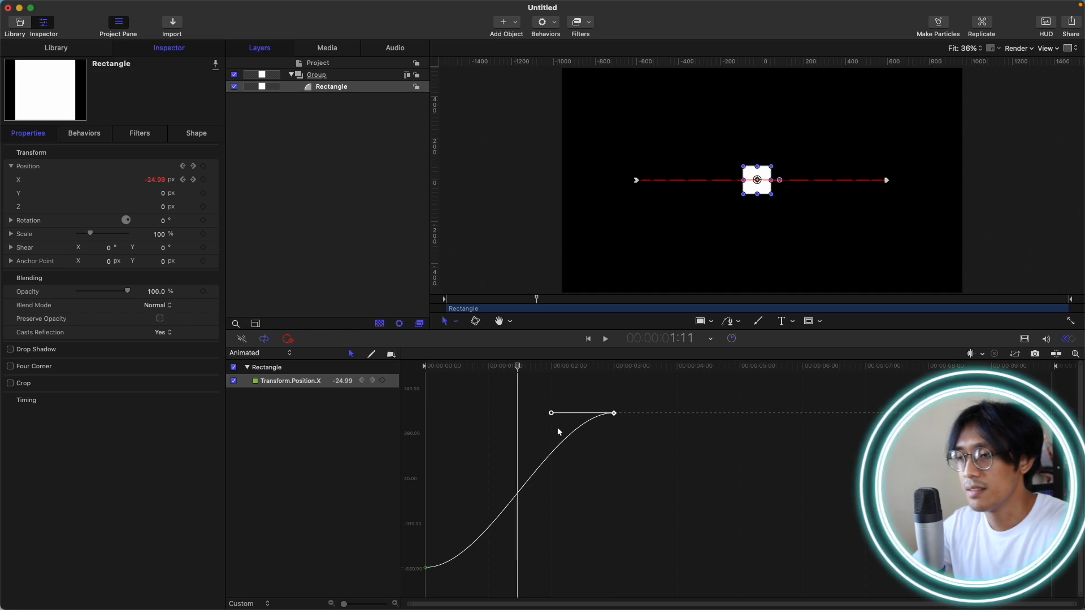
left_click_drag(550, 413, 446, 422)
left_click_drag(516, 366, 426, 368)
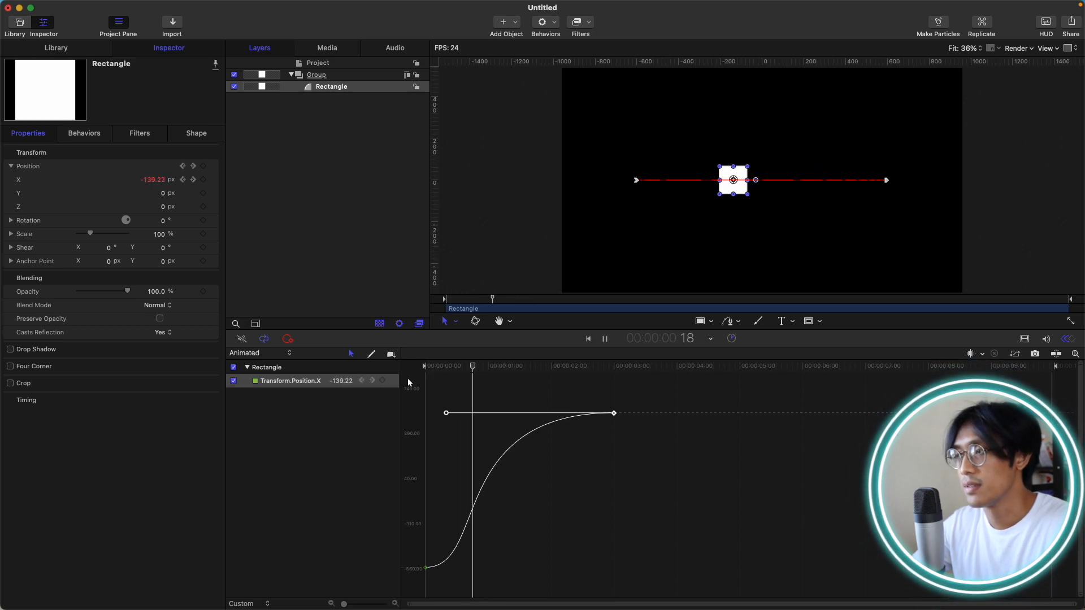
key("space")
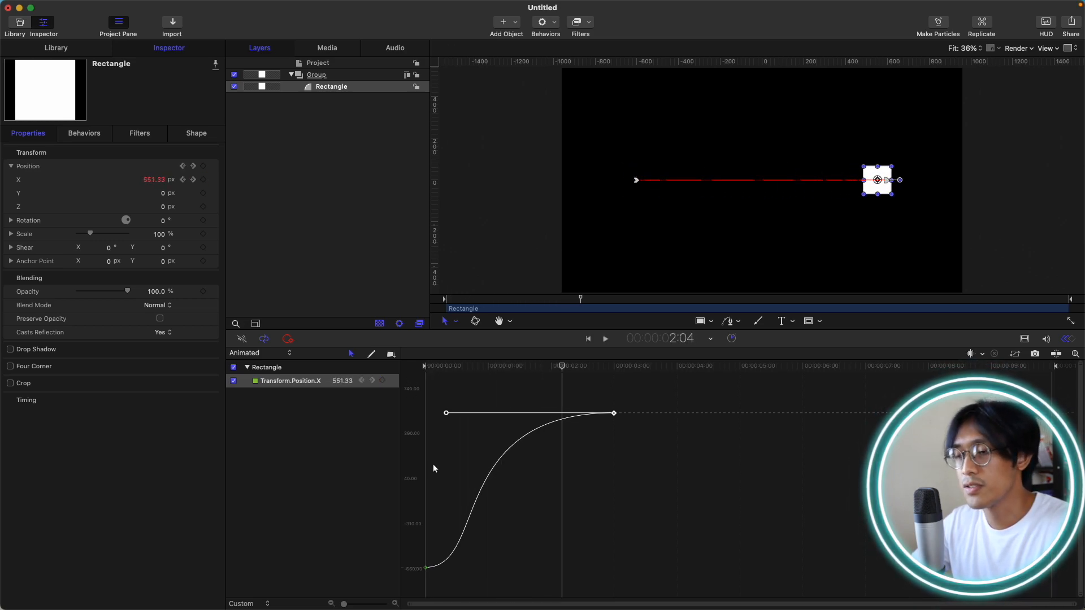
Lengthen the first Position X keyframe's Bezier handle forward past the 2-second mark and play the animation from the start.
left_click_drag(441, 525, 402, 597)
left_click_drag(489, 568, 577, 568)
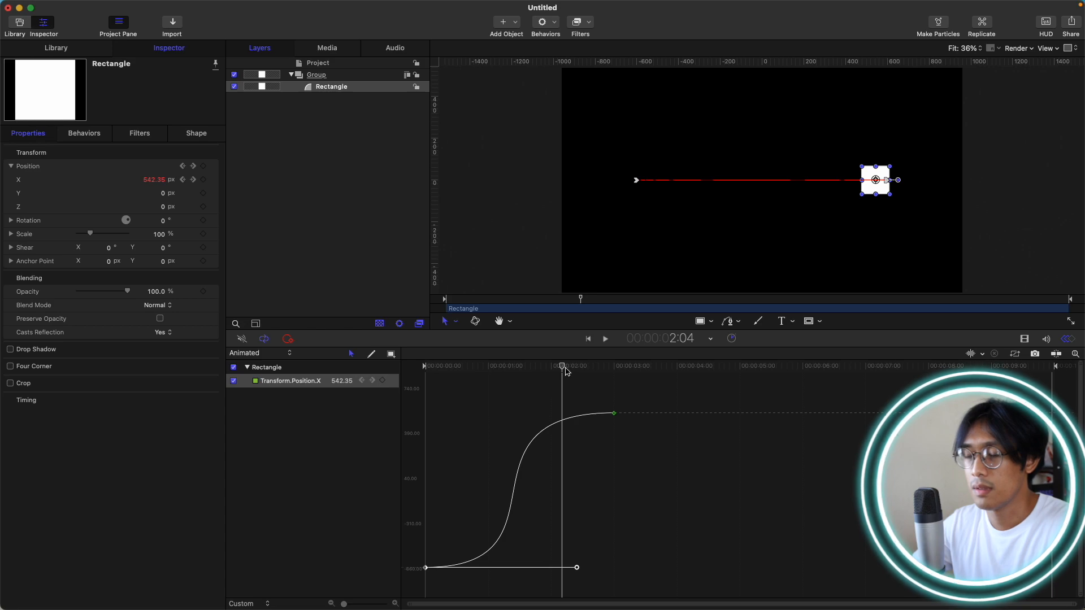
left_click_drag(561, 367, 318, 382)
key("space")
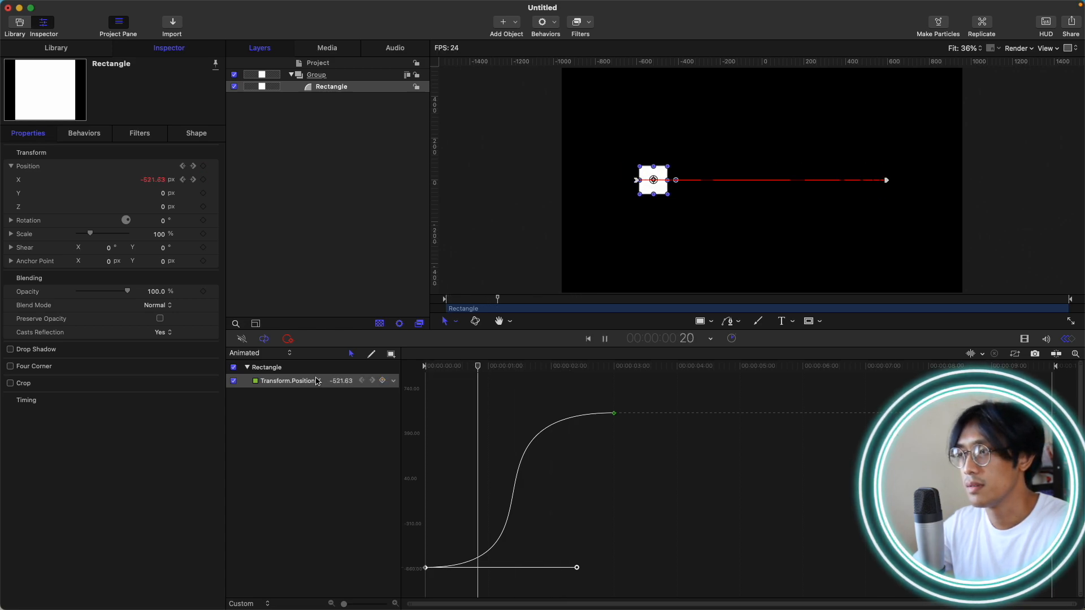
key("space")
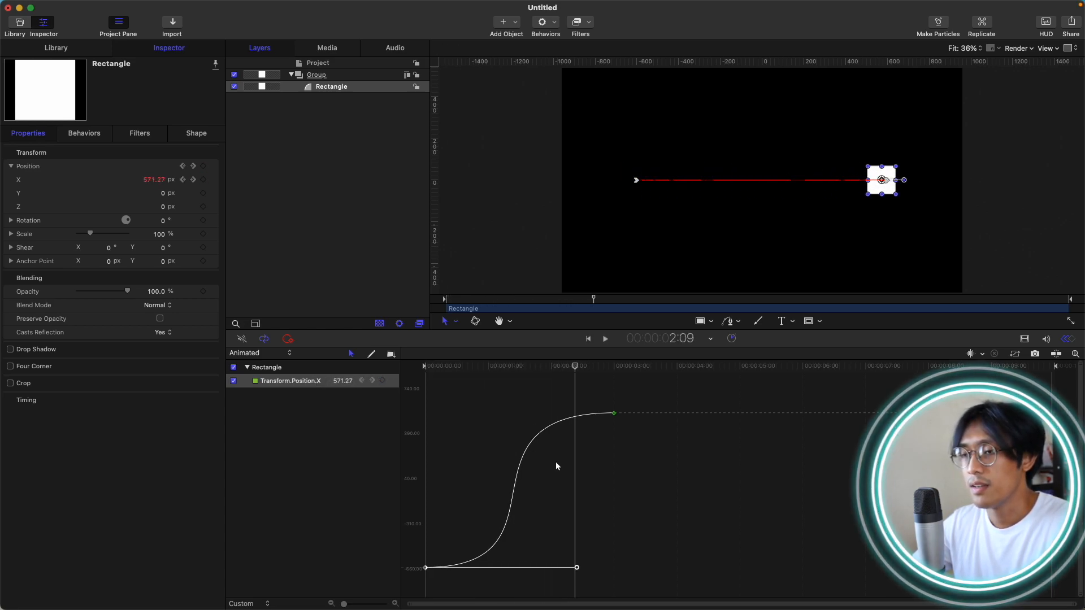
Select both Position X keyframes and reapply Ease Both to them.
left_click(560, 468)
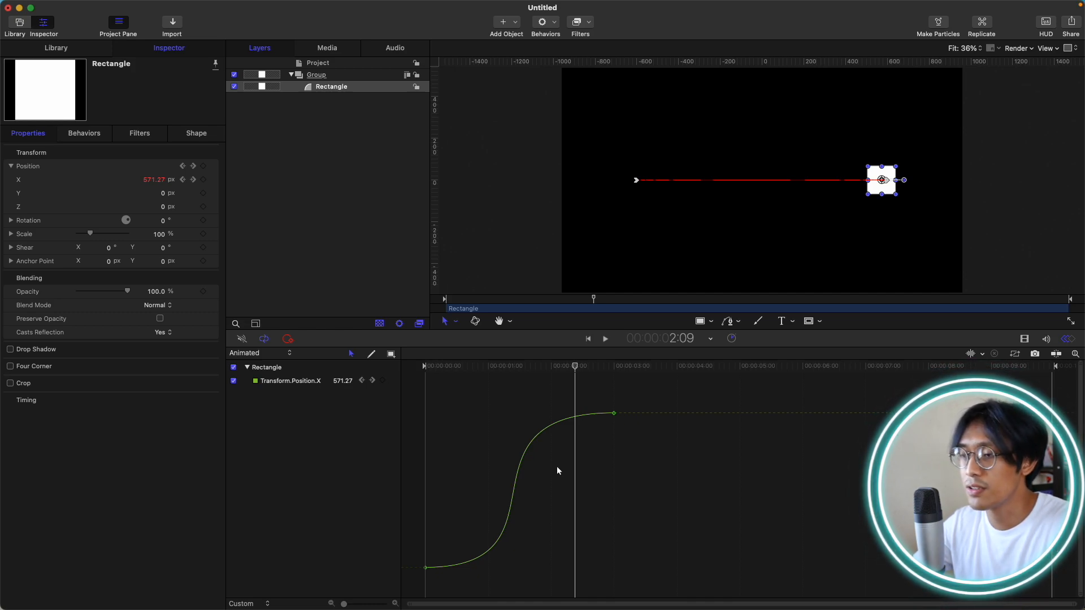
key("super+a")
right_click(614, 413)
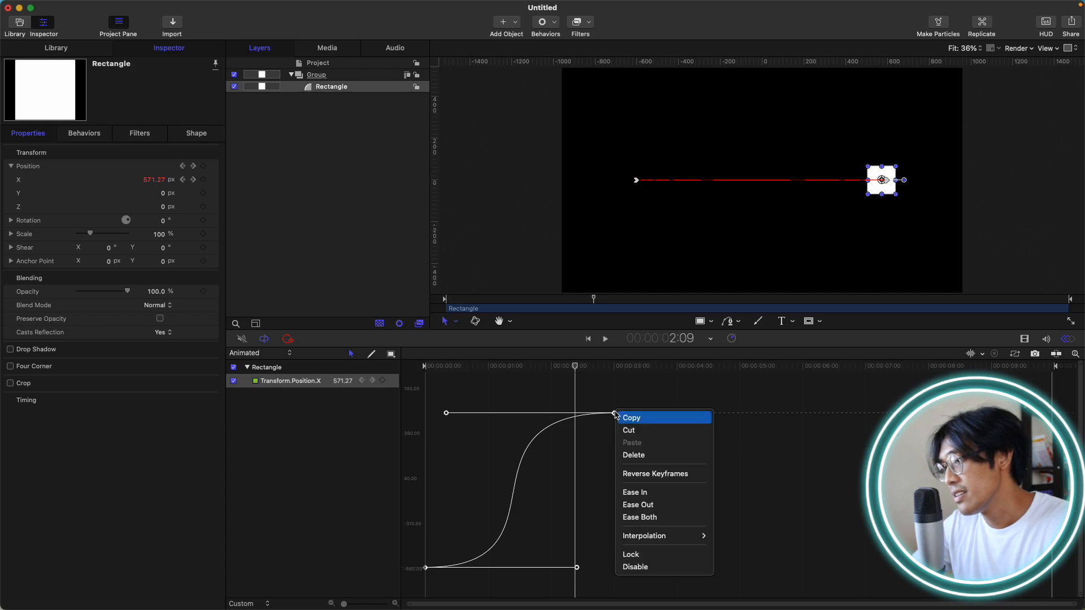
left_click(656, 518)
Play the Ease Both animation from the first frame and park the playhead at 1:17.
left_click_drag(560, 366, 425, 369)
key("space")
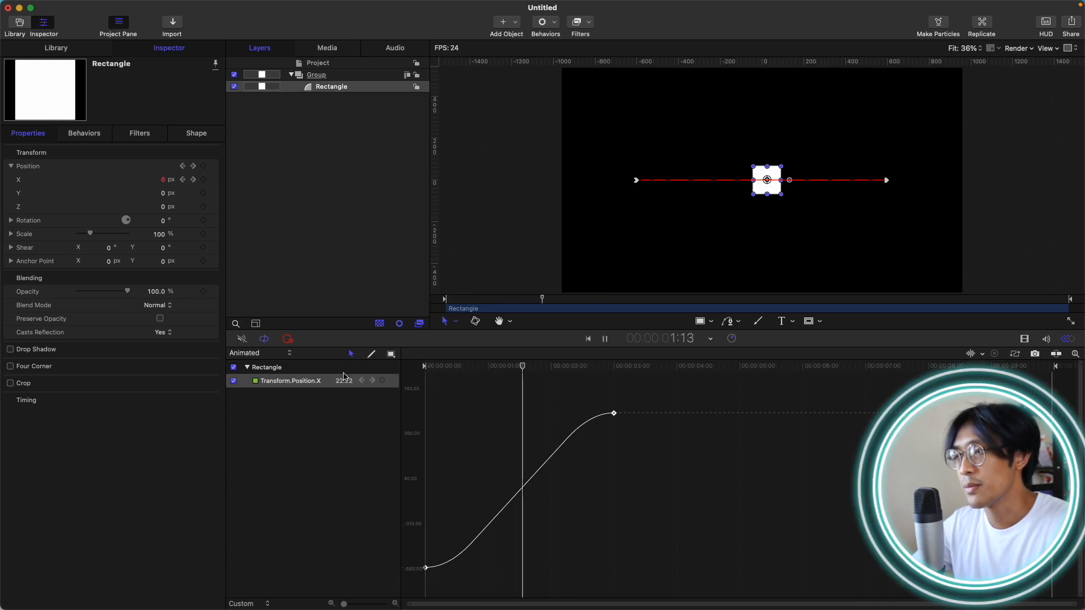
key("space")
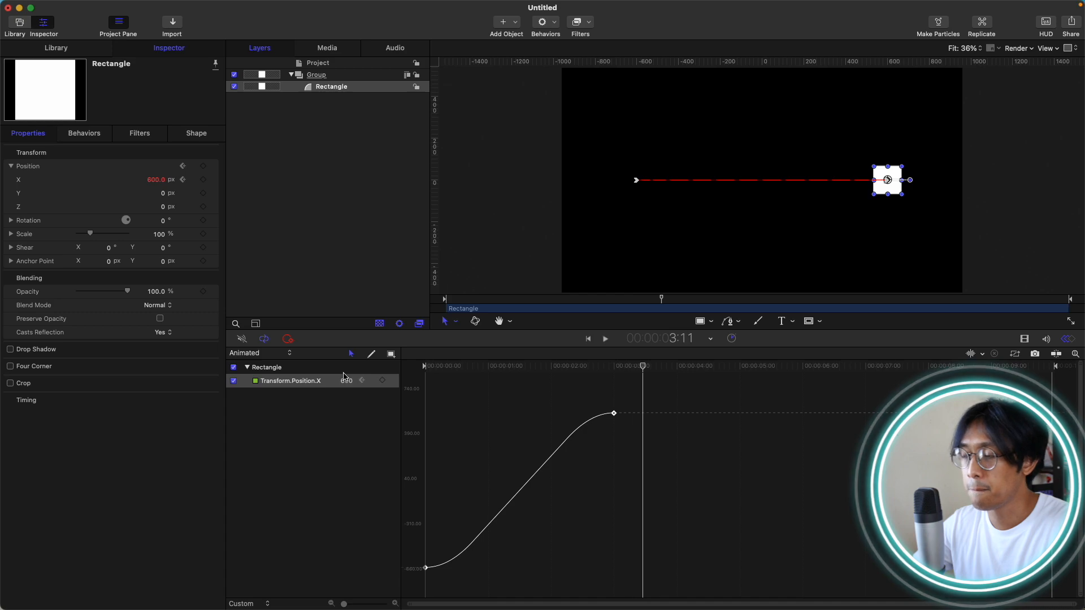
left_click_drag(572, 368, 532, 370)
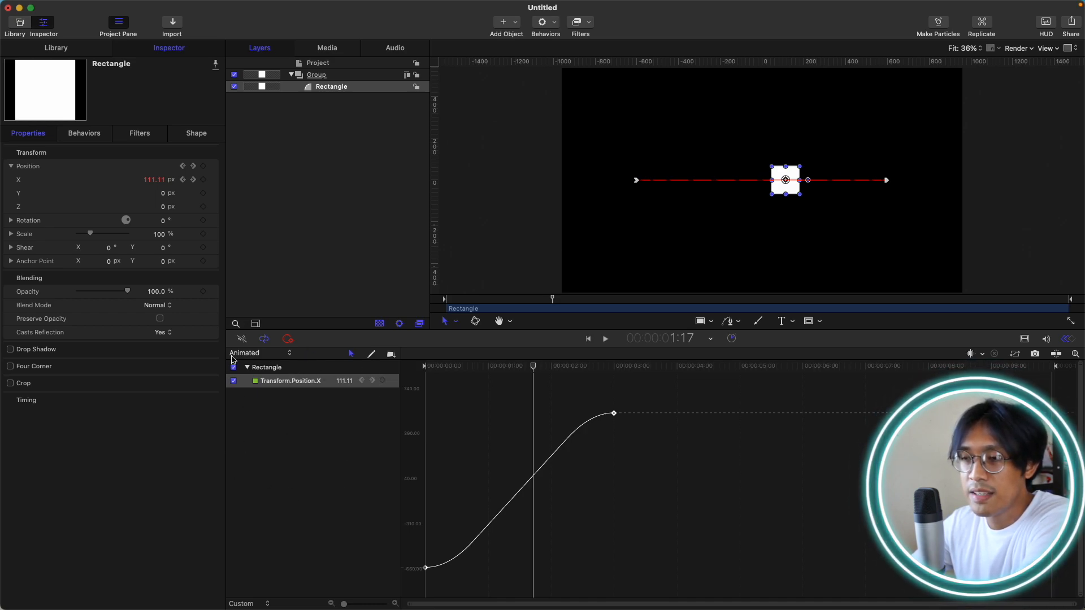
View the Keyframe Editor's All curve set, followed by the Modified set.
left_click(289, 355)
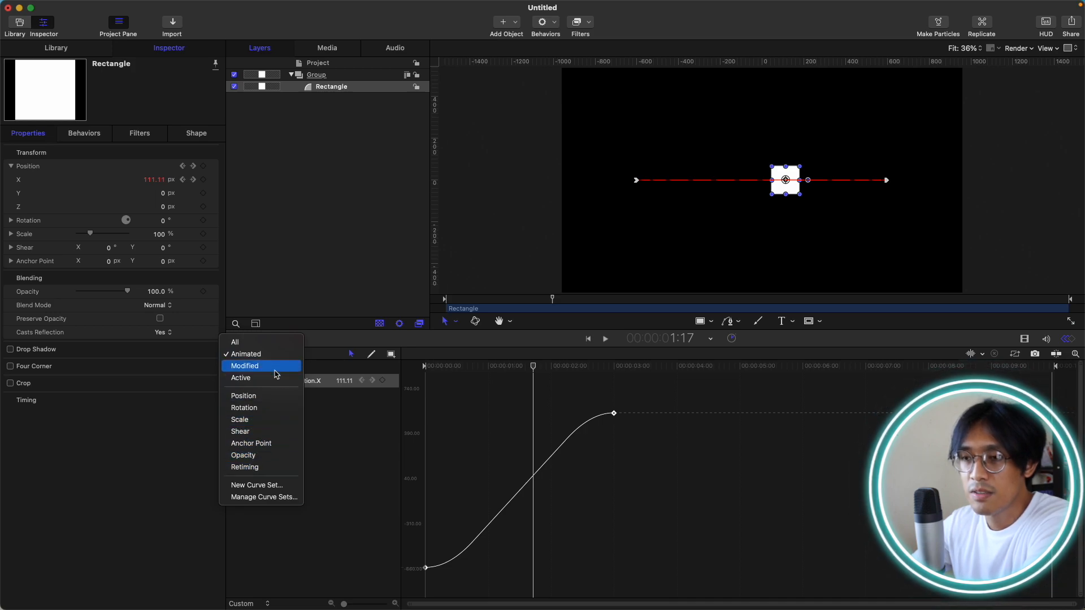
left_click(260, 354)
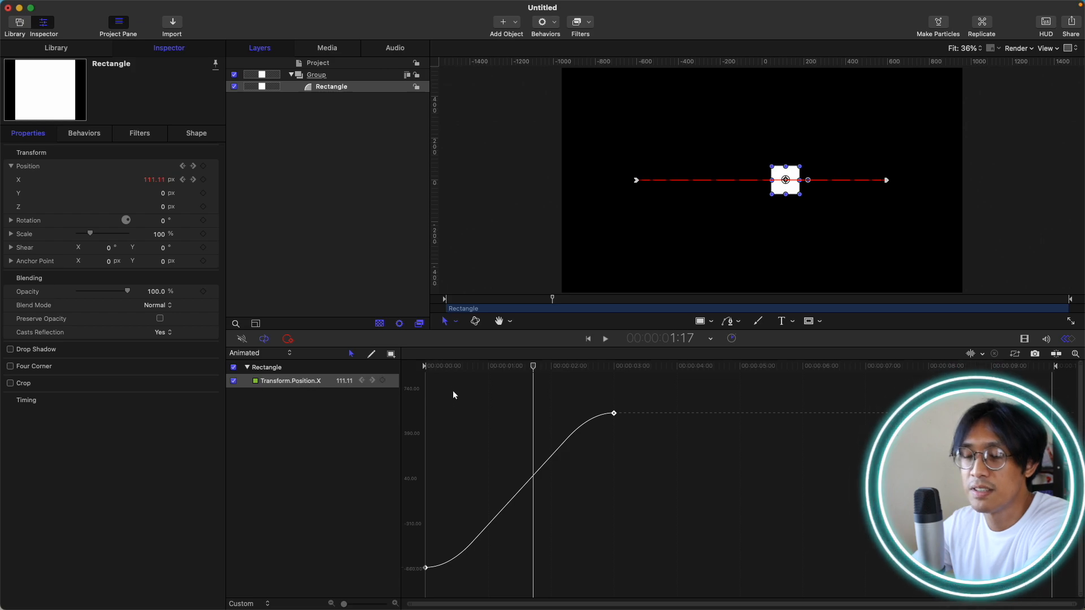
left_click(277, 354)
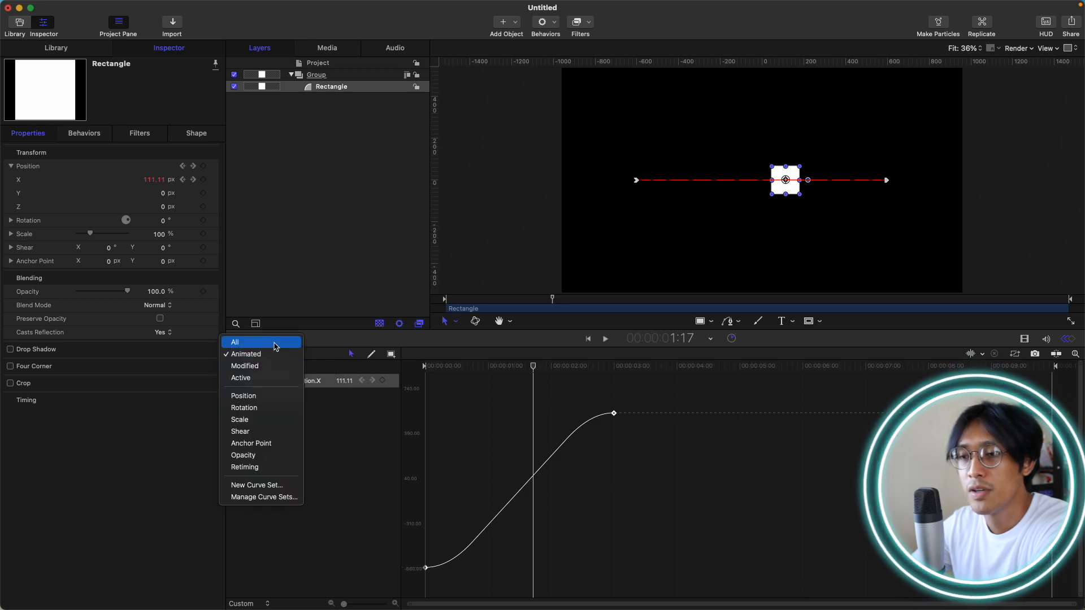
left_click(277, 342)
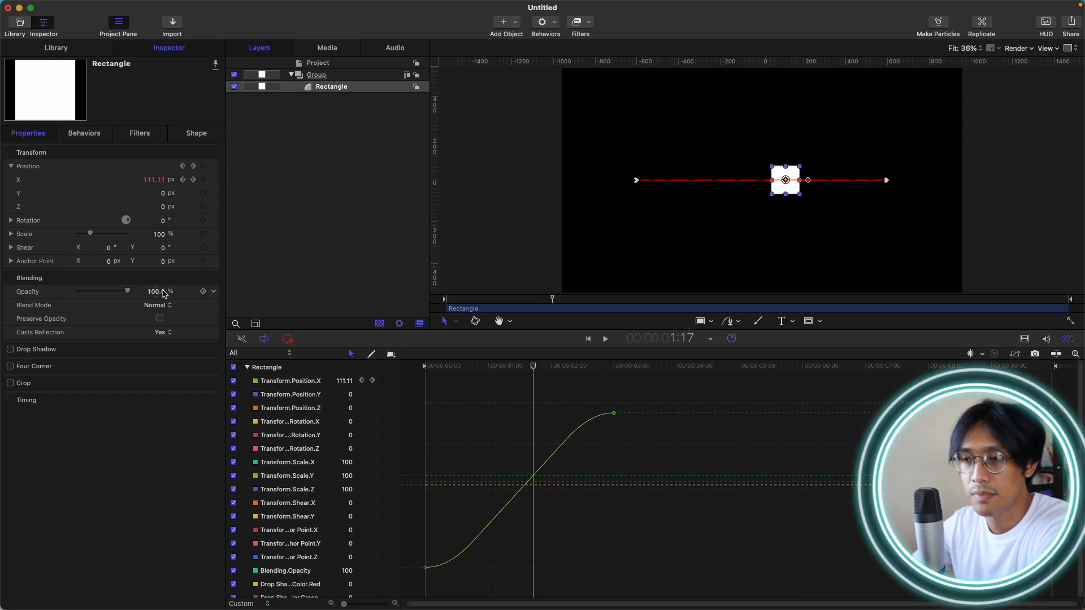
left_click(287, 356)
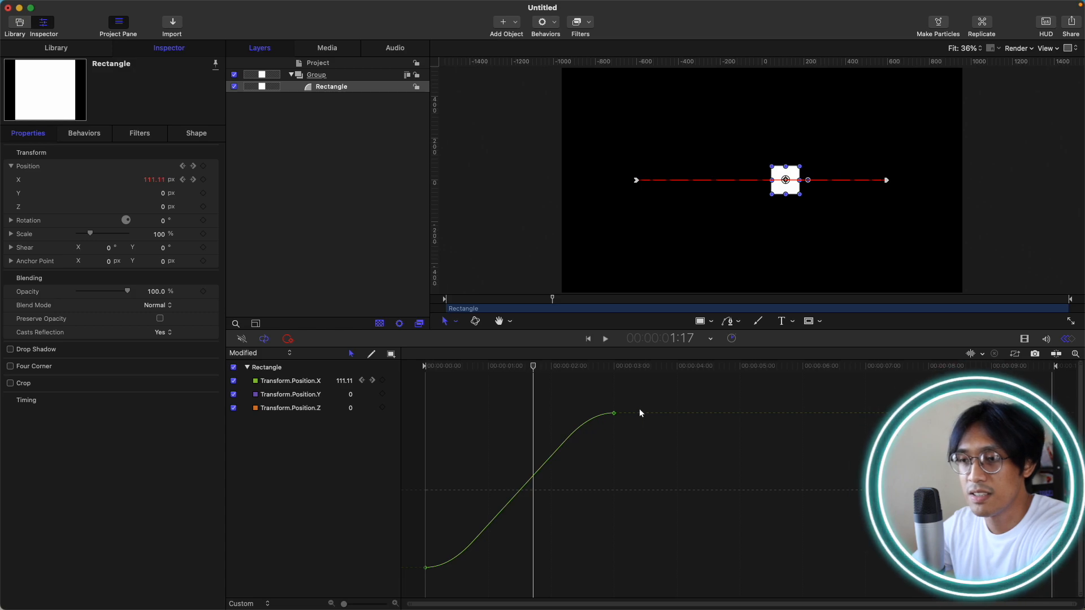
View the Active and Position curve sets in the Keyframe Editor and look over the remaining set options.
left_click(273, 356)
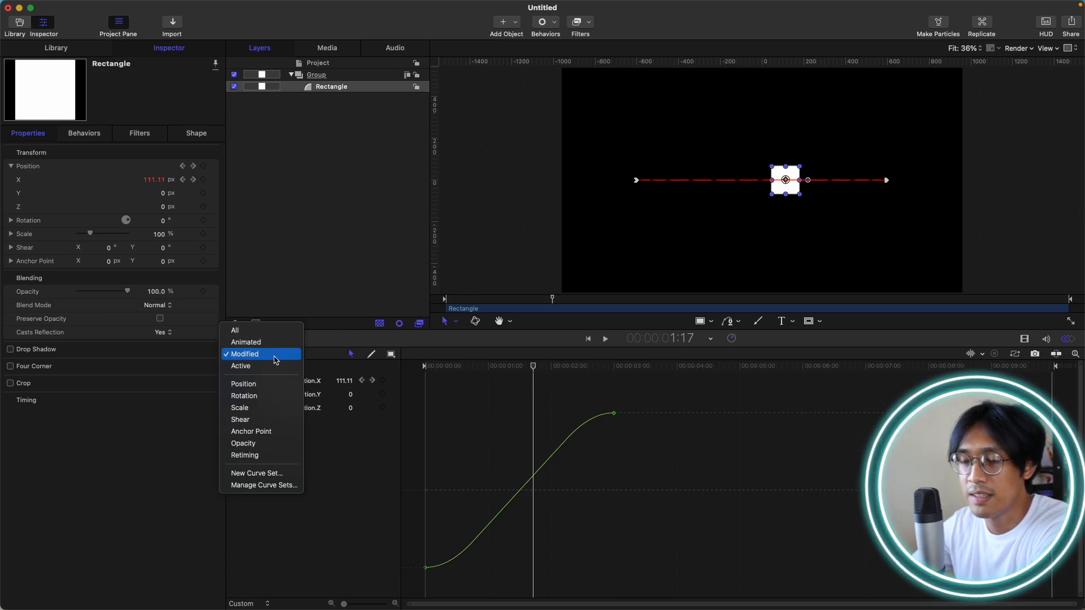
left_click(265, 366)
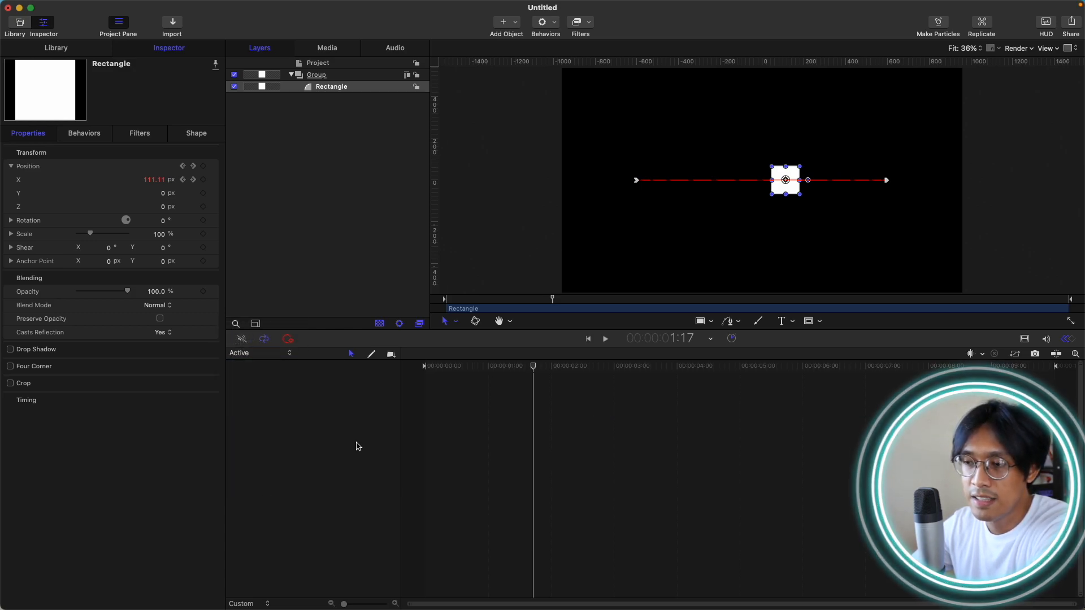
left_click(286, 355)
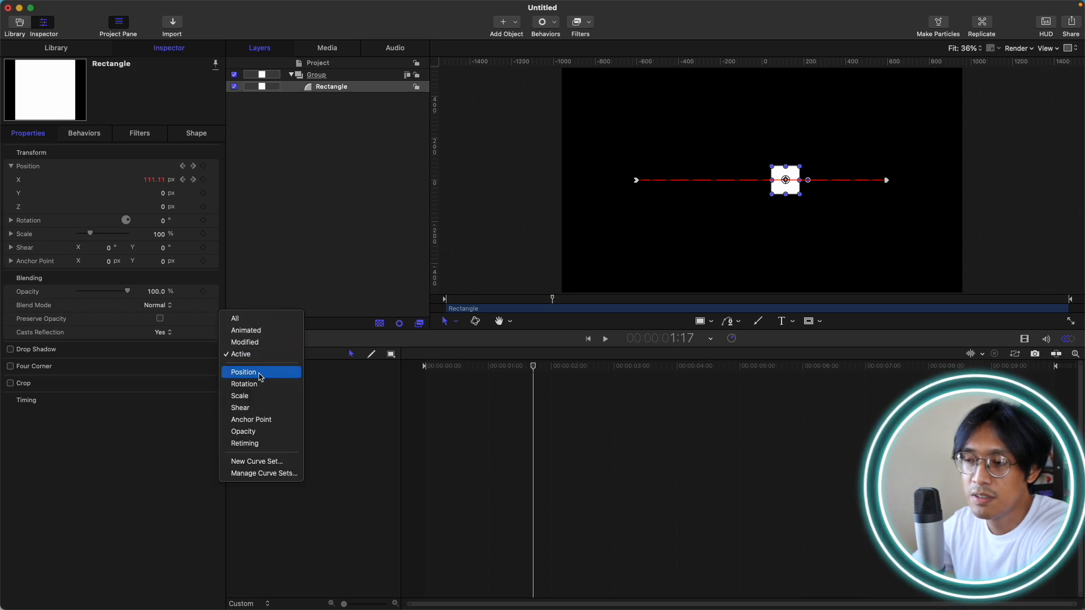
left_click(260, 374)
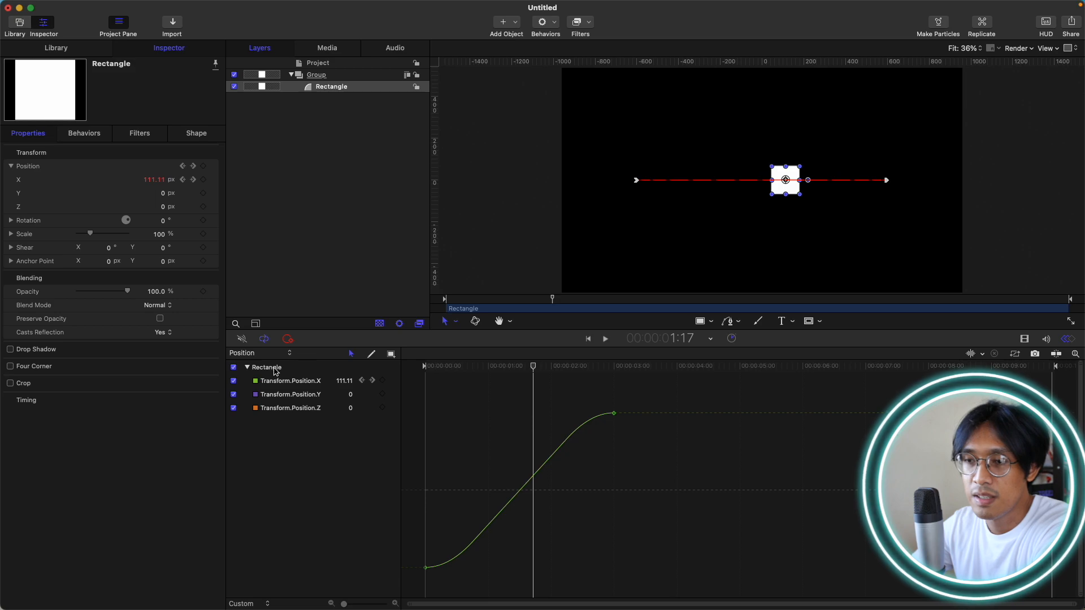
left_click(288, 355)
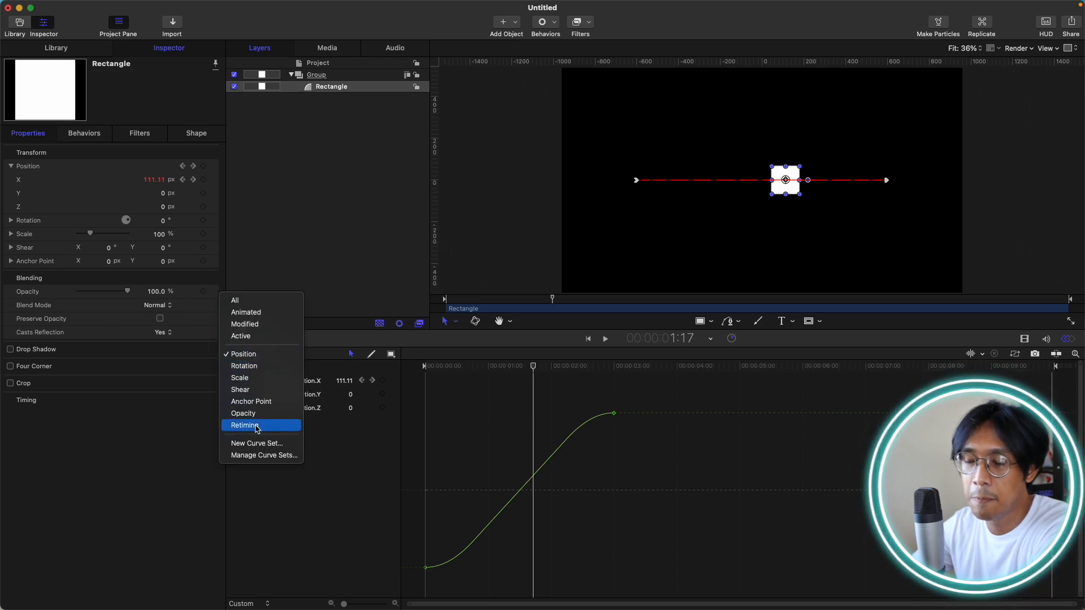
left_click(351, 481)
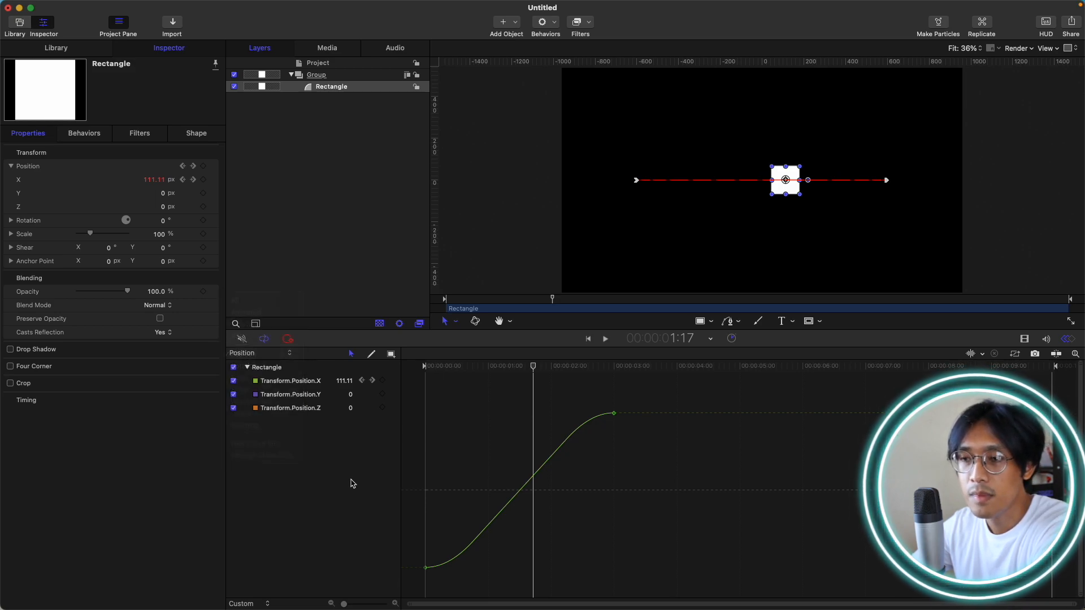
Switch the Keyframe Editor back to the Animated curve set and select the Transform.Position.X curve.
left_click(286, 355)
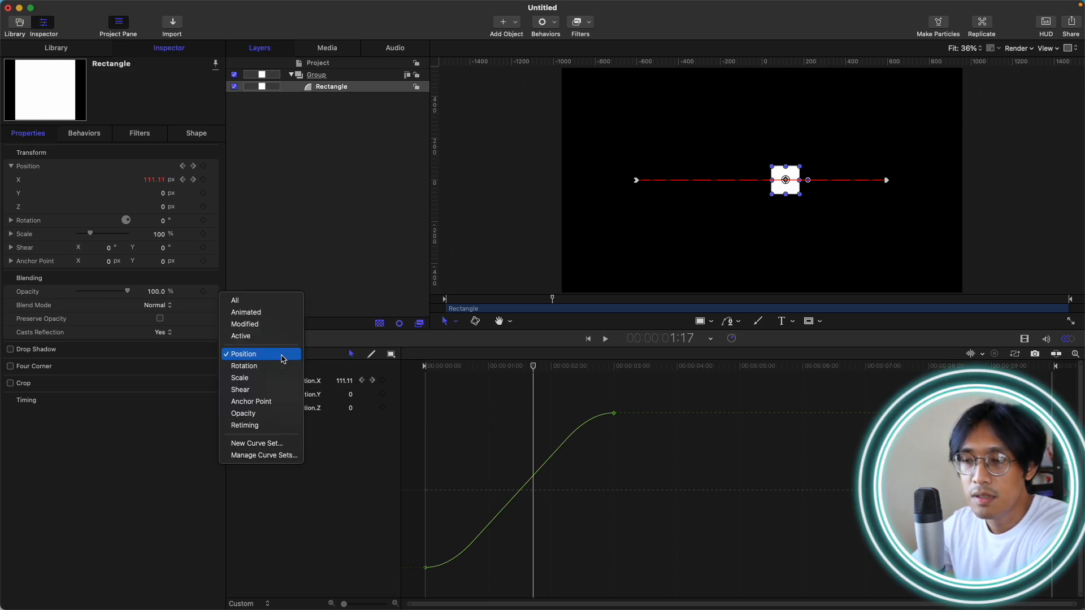
left_click(272, 317)
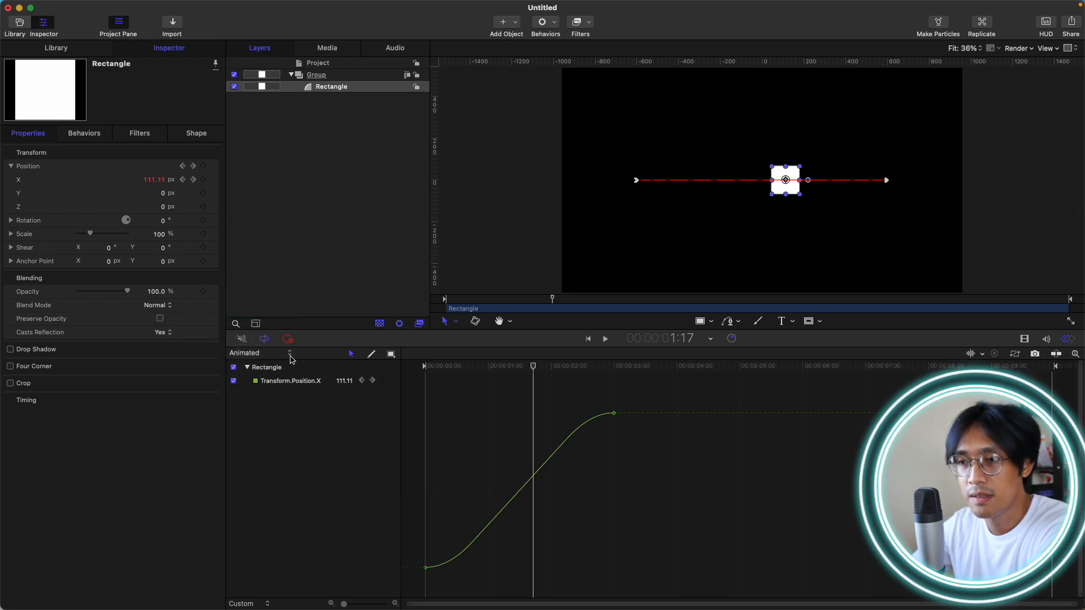
left_click(286, 383)
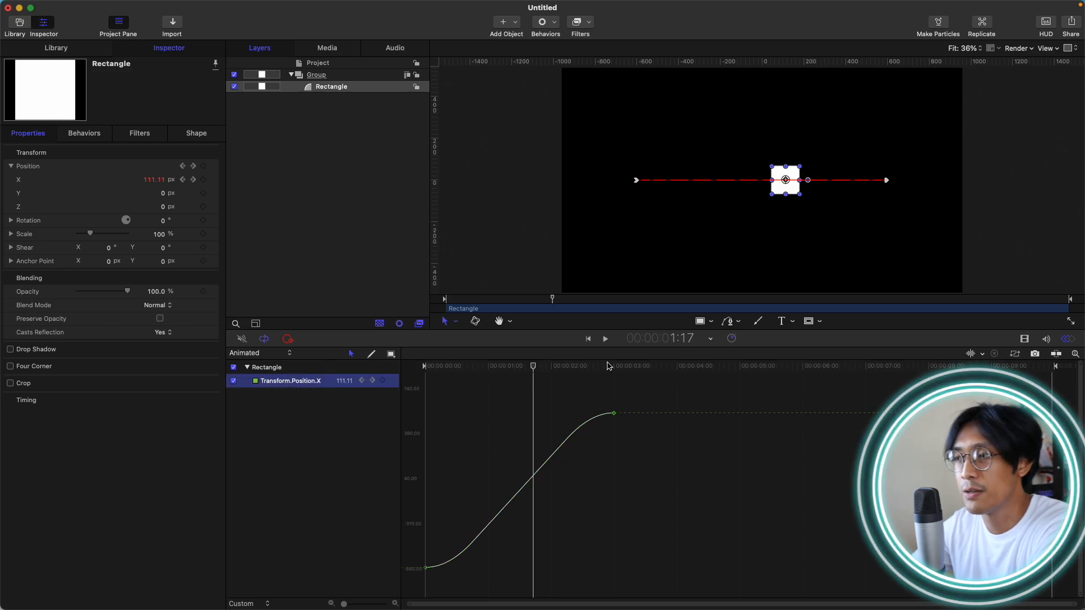
Play the eased rectangle movement from the first frame and stop at the 3:00 keyframe.
left_click_drag(533, 366, 505, 367)
key("Home")
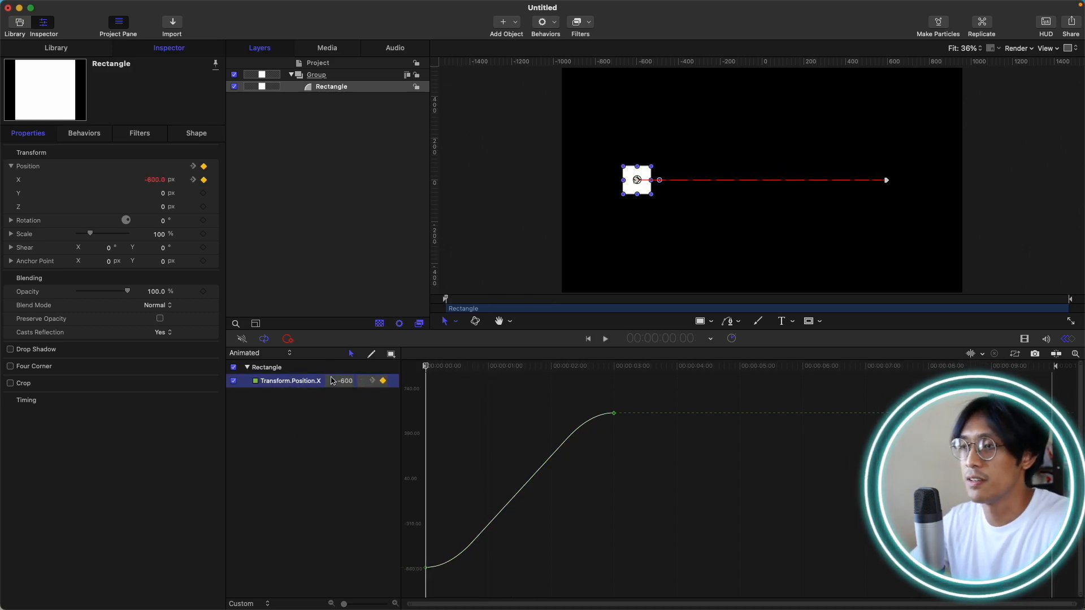
key("space")
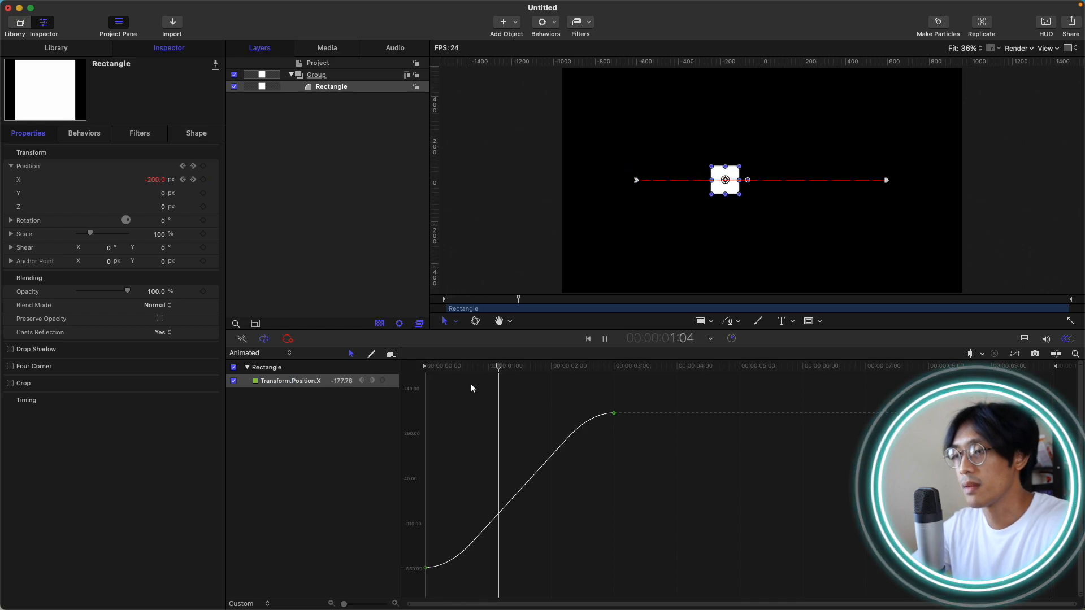
key("space")
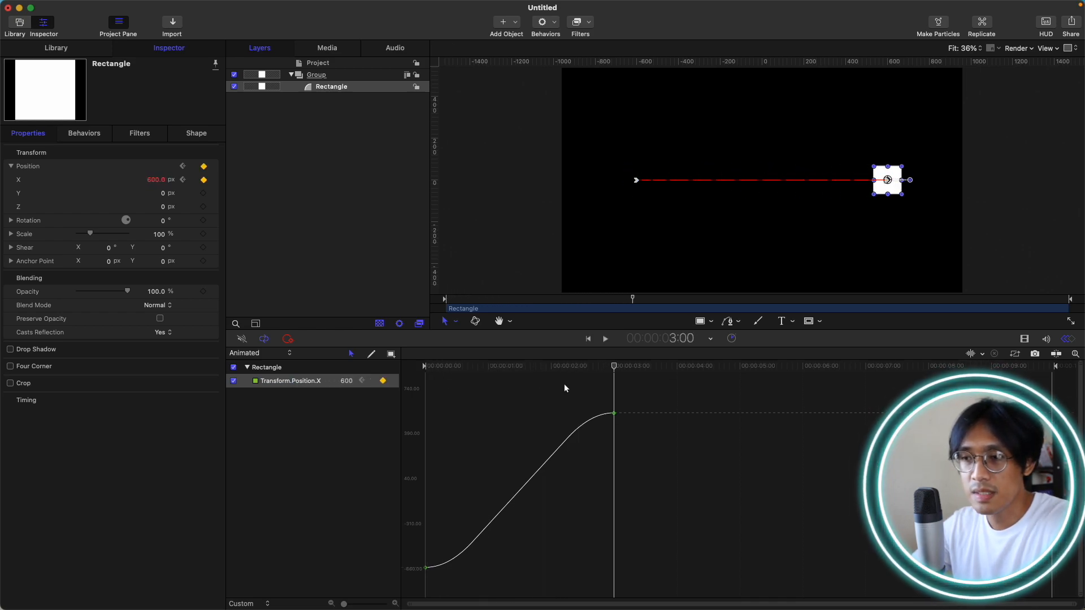
Look over the reset, keyframe, interpolation and extrapolation options available for the Transform.Position.X curve.
left_click(333, 440)
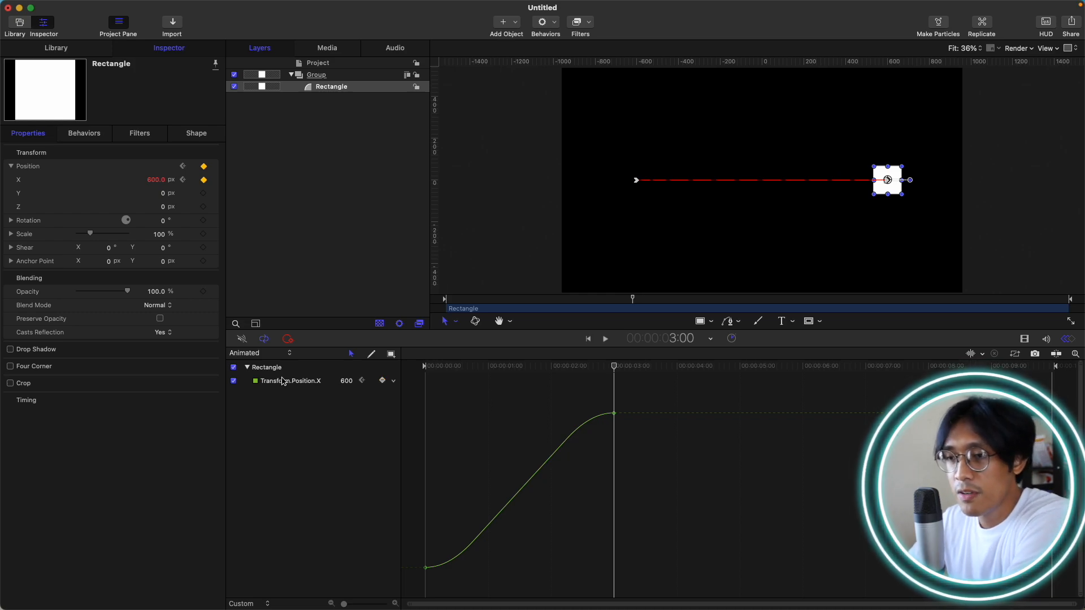
left_click(395, 385)
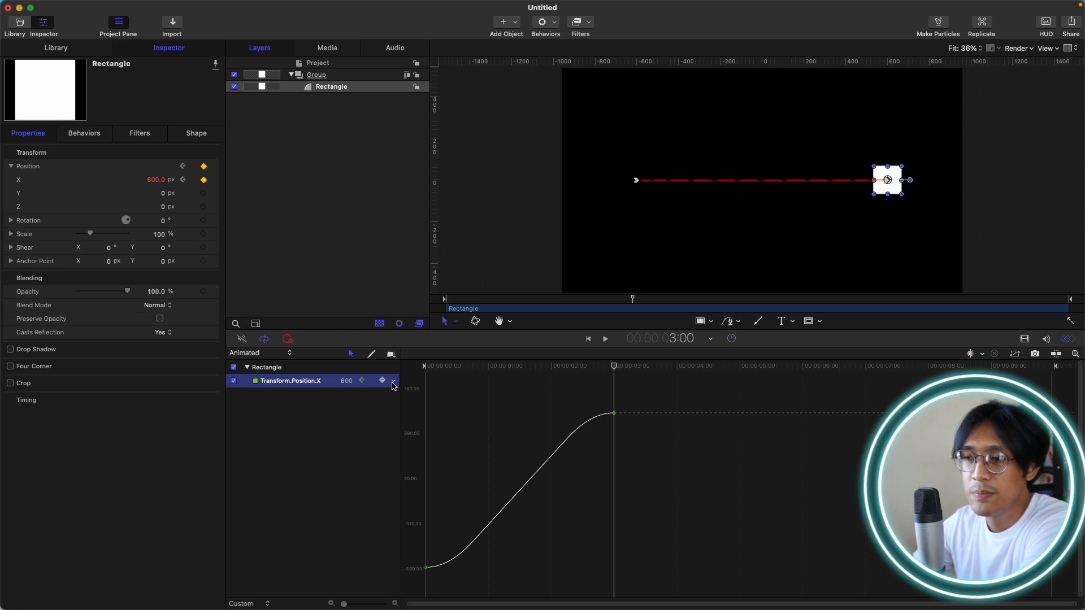
left_click(394, 384)
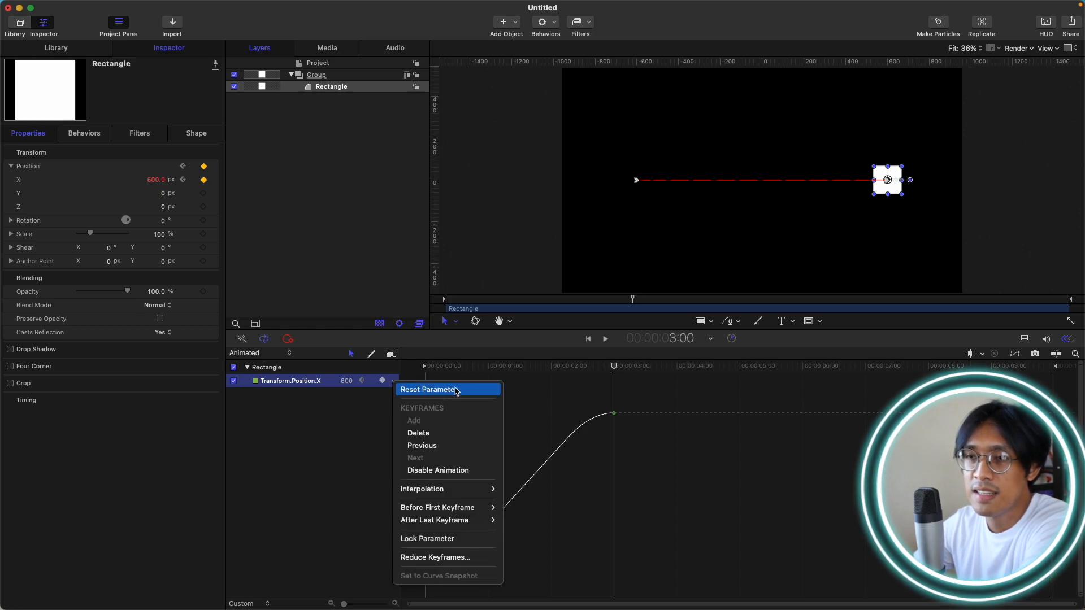
left_click(342, 424)
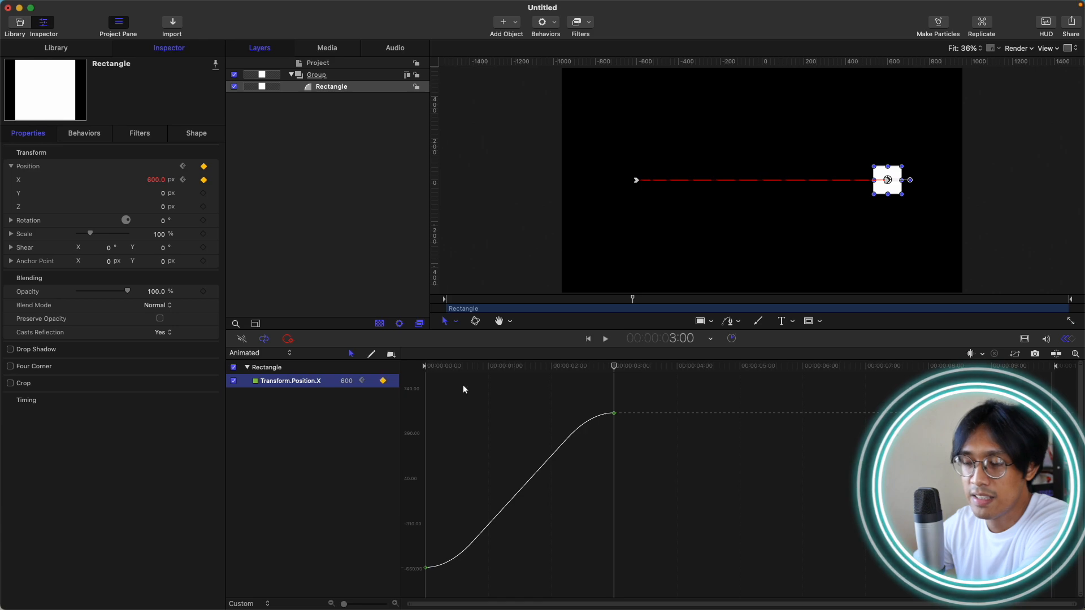
left_click(394, 383)
left_click(306, 450)
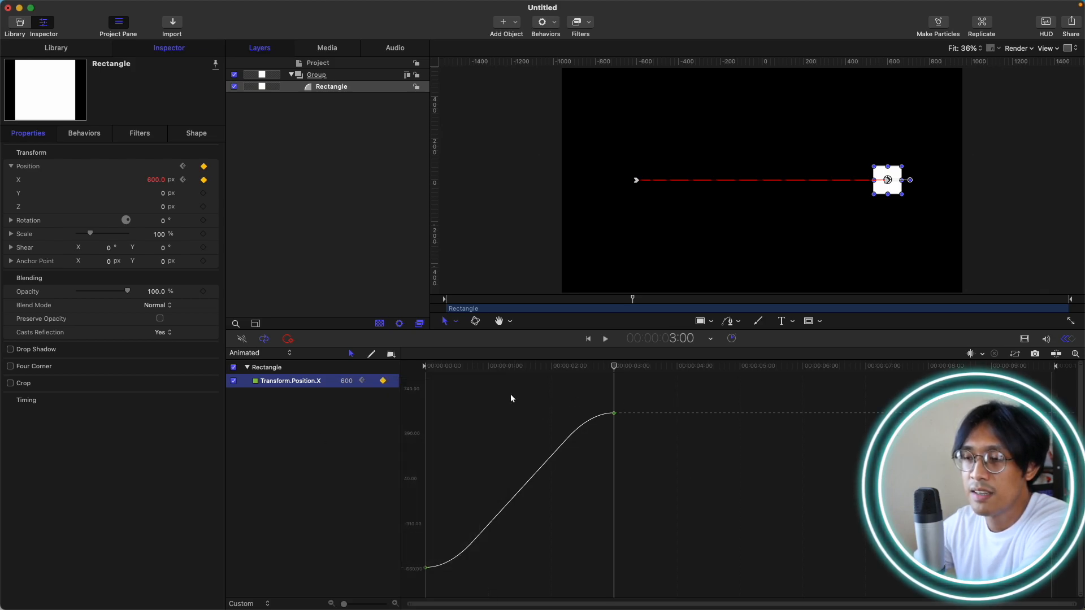
left_click(393, 384)
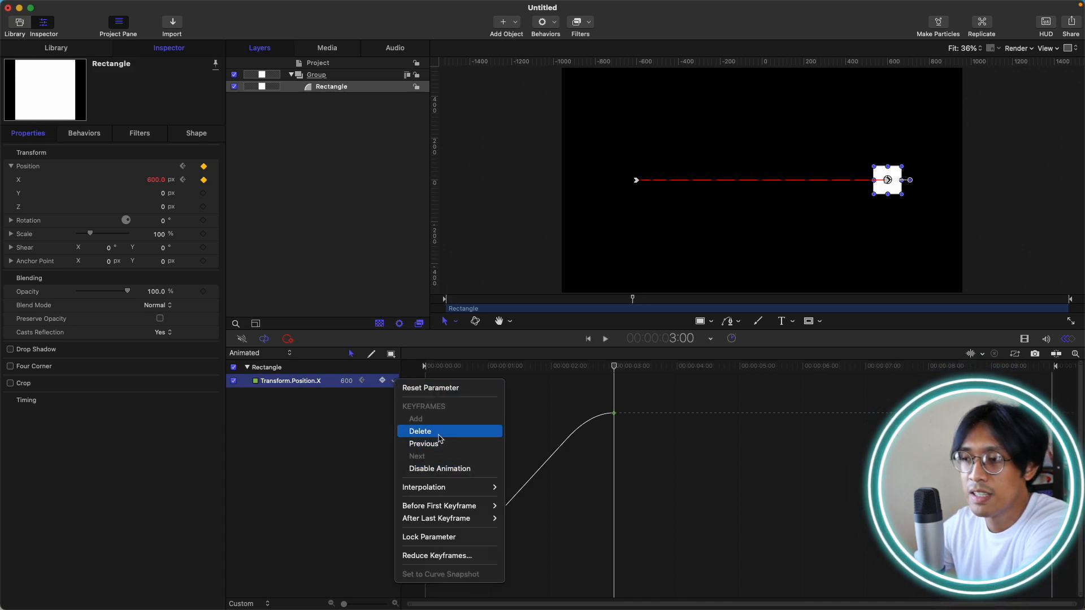
left_click(324, 433)
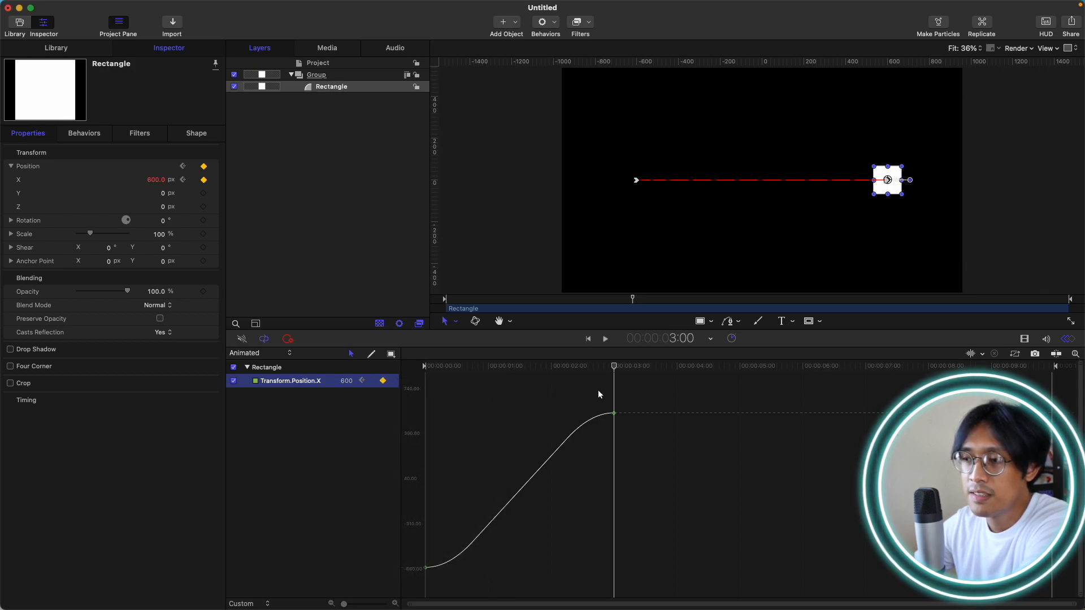
Try deleting the Transform.Position.X keyframe at 3:00, first on the curve and again through the parameter's animation options, undoing each deletion.
left_click(615, 413)
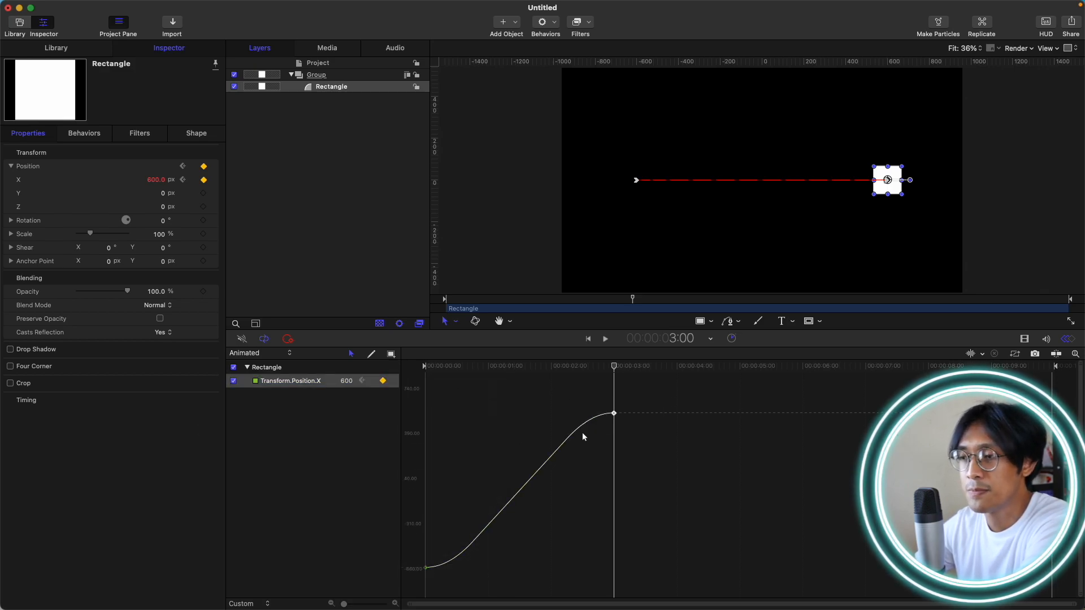
key("Delete")
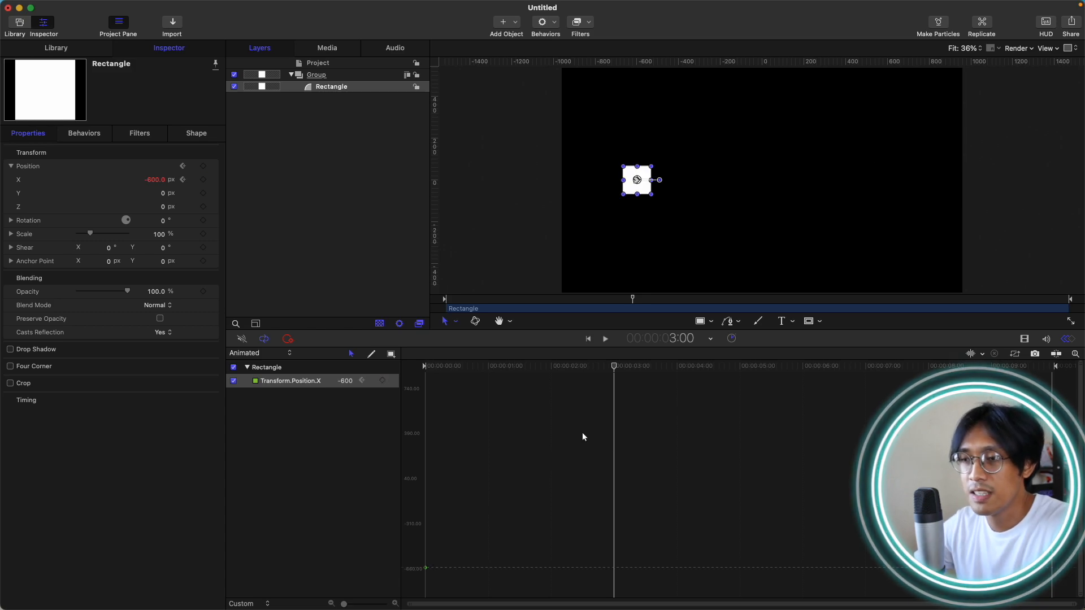
key("super+z")
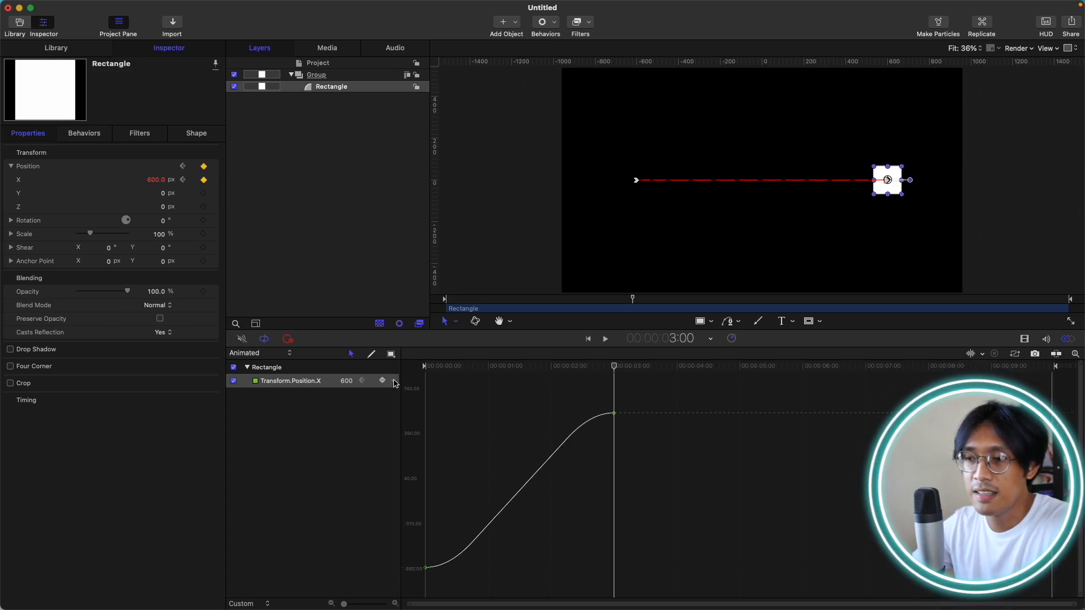
left_click(399, 380)
left_click(429, 431)
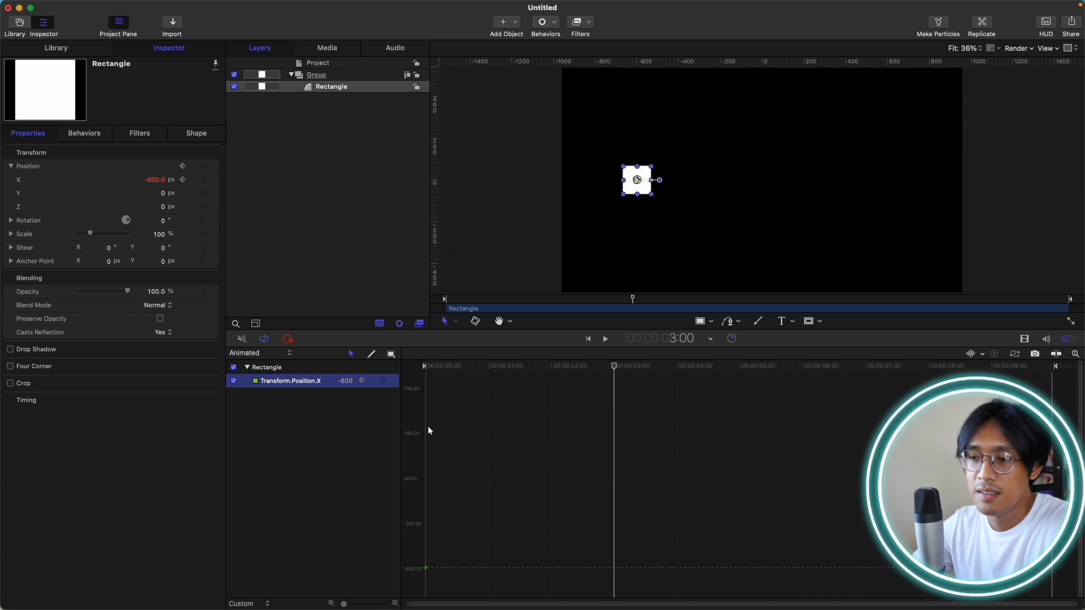
key("super+z")
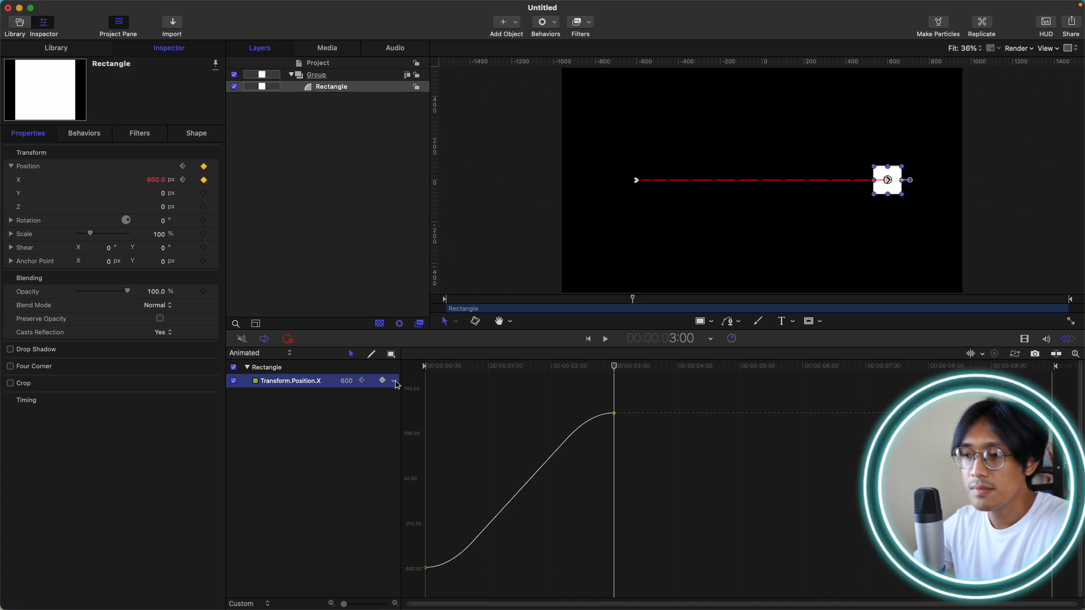
Compare the Interpolation options of the Transform.Position.X parameter with those of its keyframe at 3:00.
left_click(394, 380)
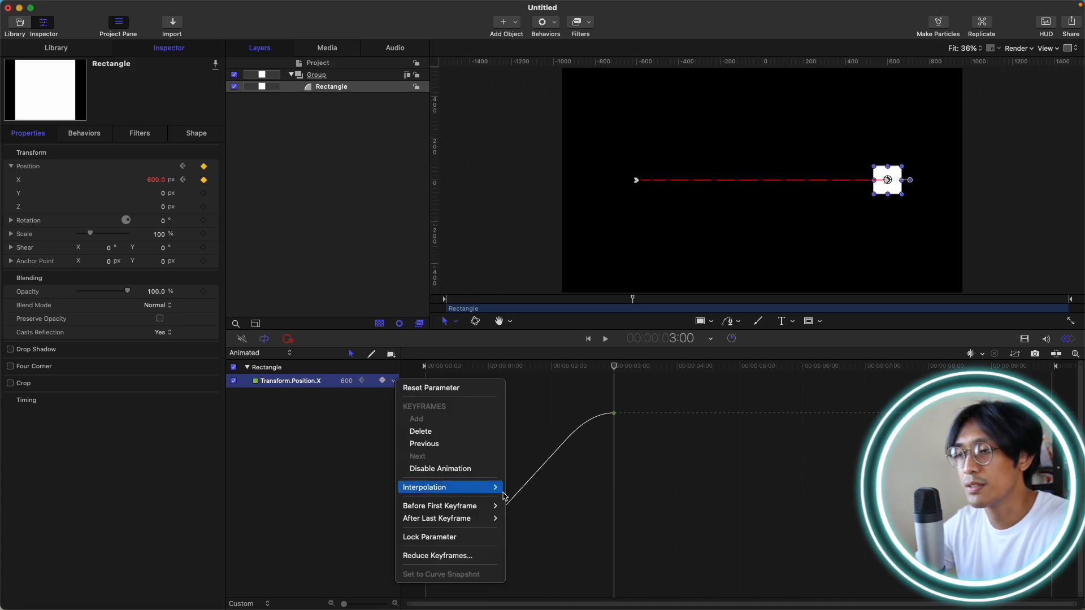
mouse_move(429, 487)
left_click(602, 441)
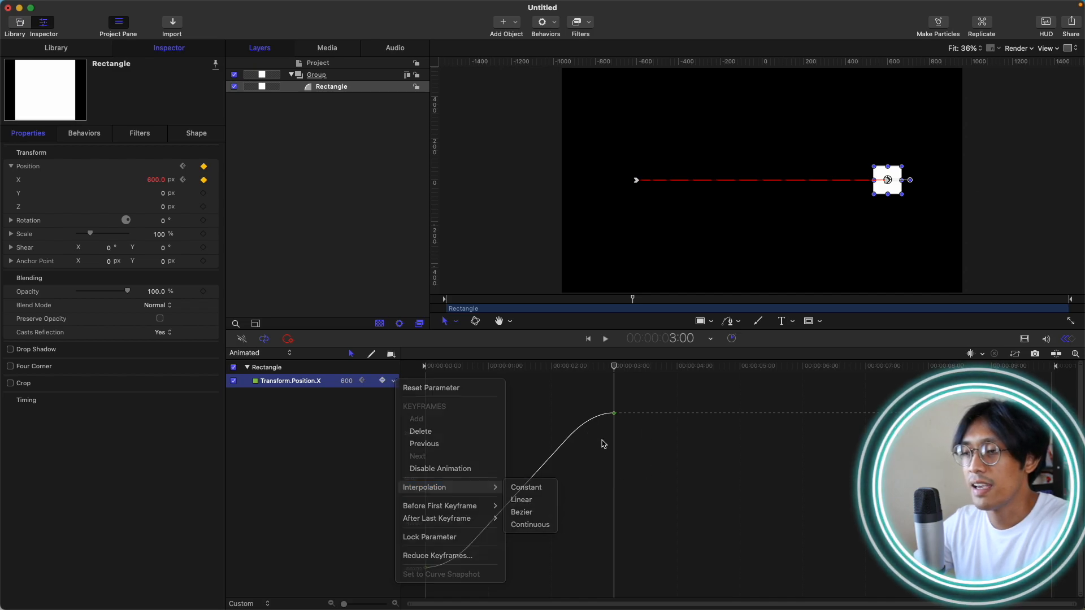
left_click_drag(657, 391, 577, 448)
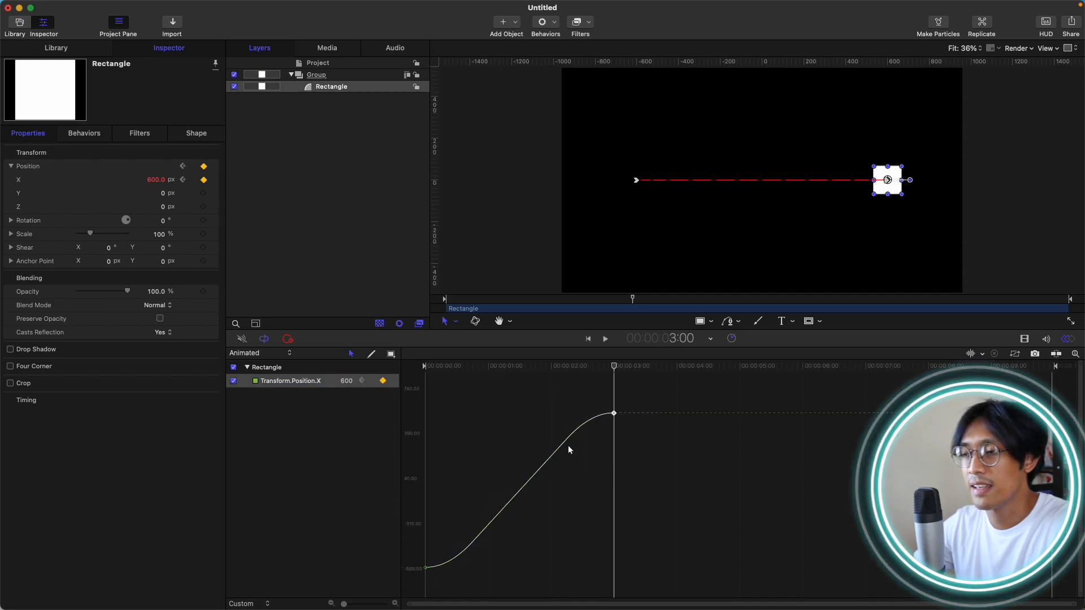
right_click(616, 412)
mouse_move(686, 539)
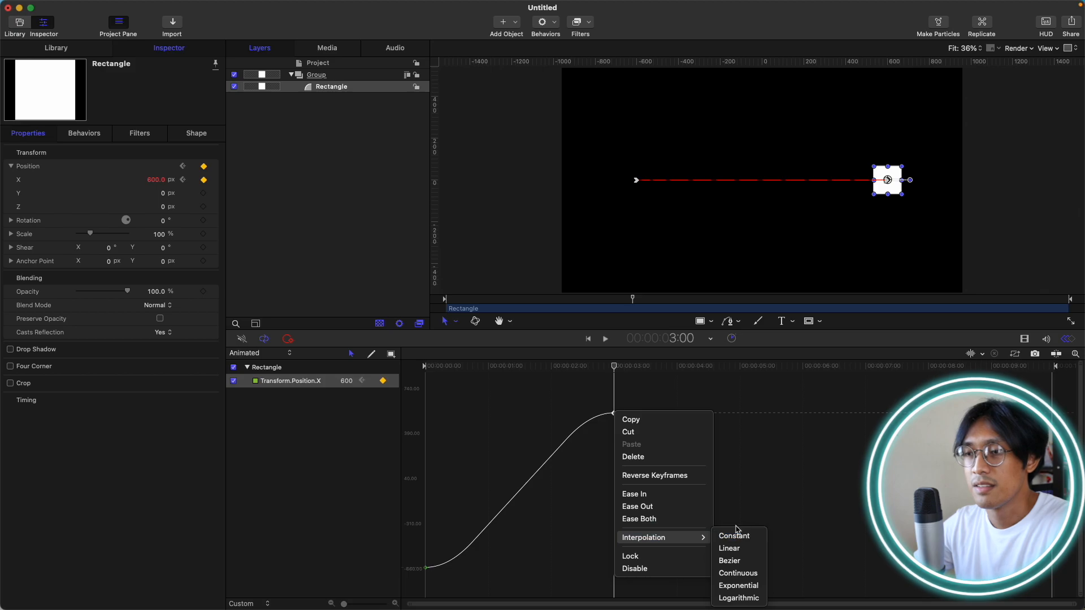
left_click(391, 446)
Set the Transform.Position.X curve to Ping-Pong after its last keyframe and review the extrapolation options.
left_click(395, 382)
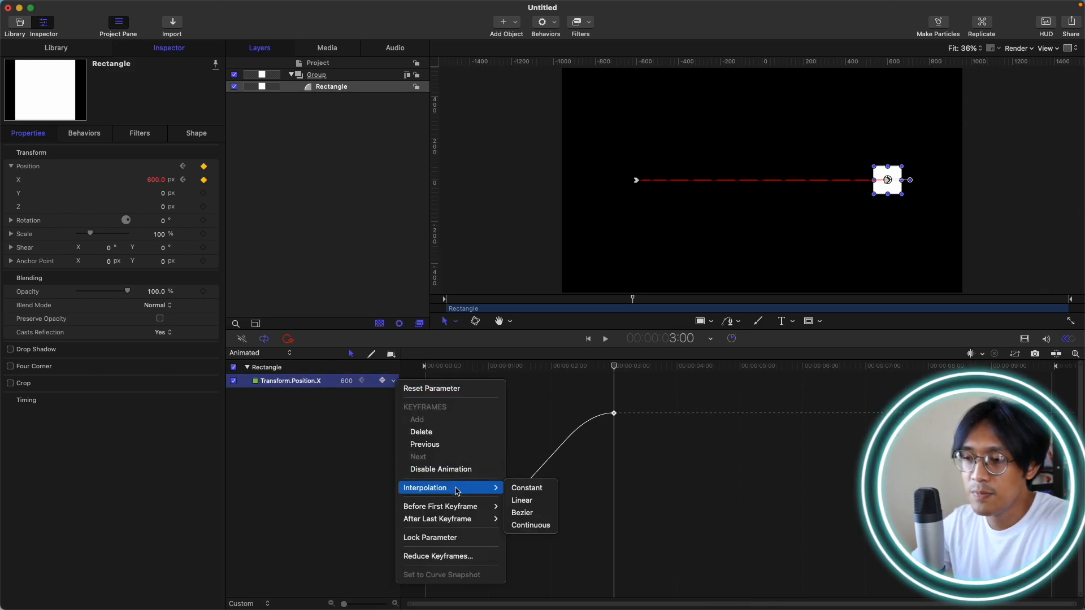
mouse_move(457, 509)
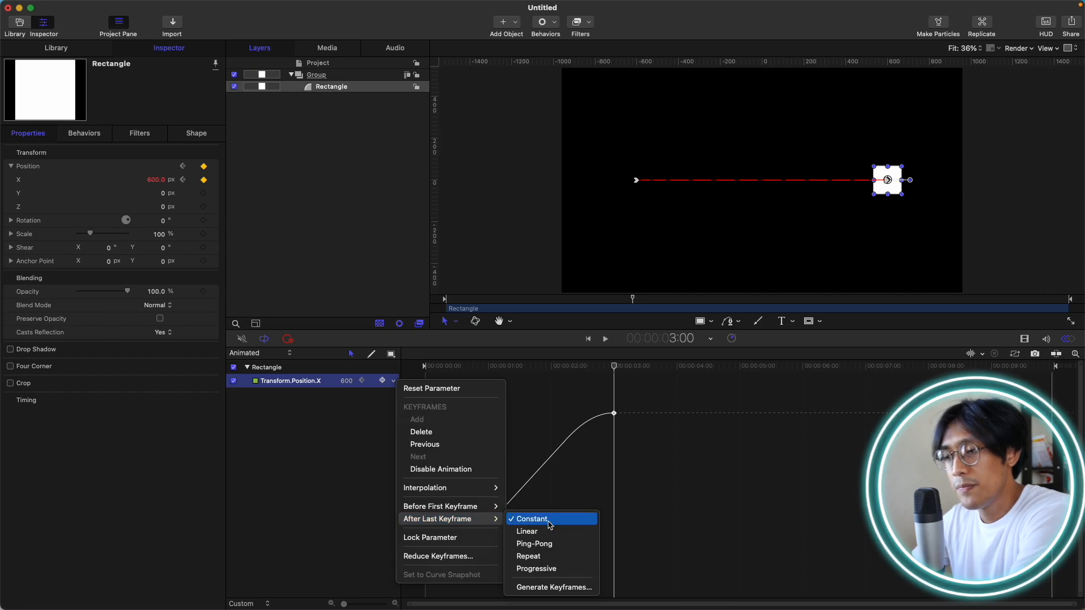
left_click(548, 545)
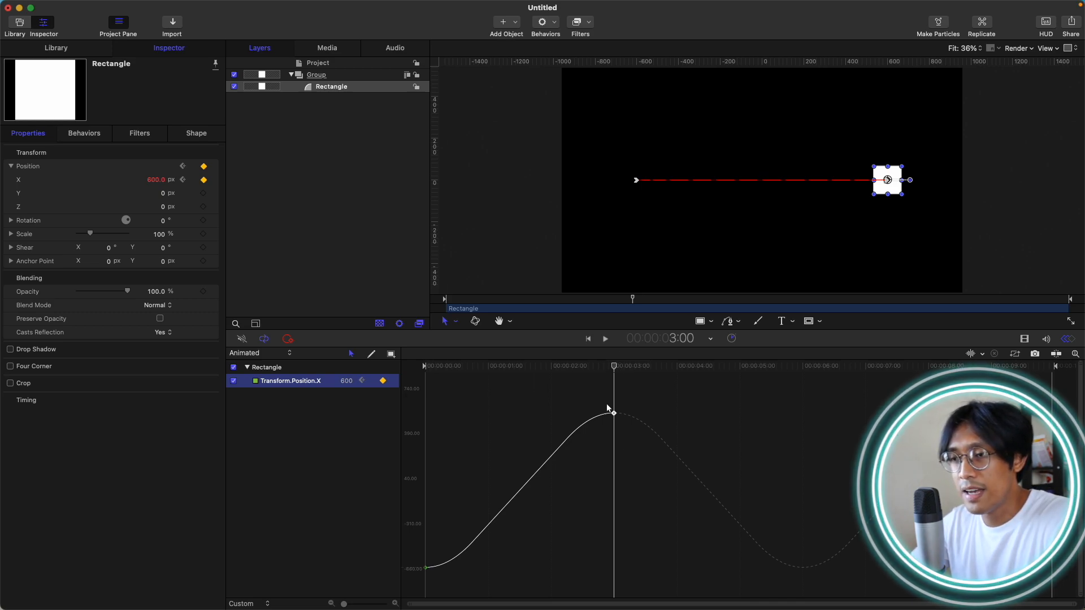
left_click(395, 382)
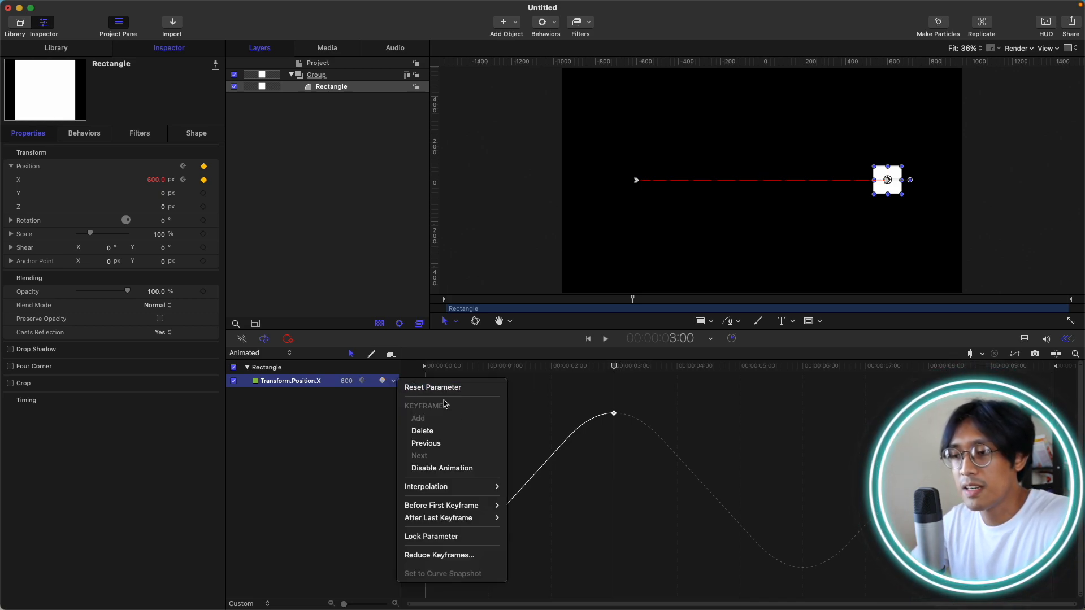
mouse_move(463, 518)
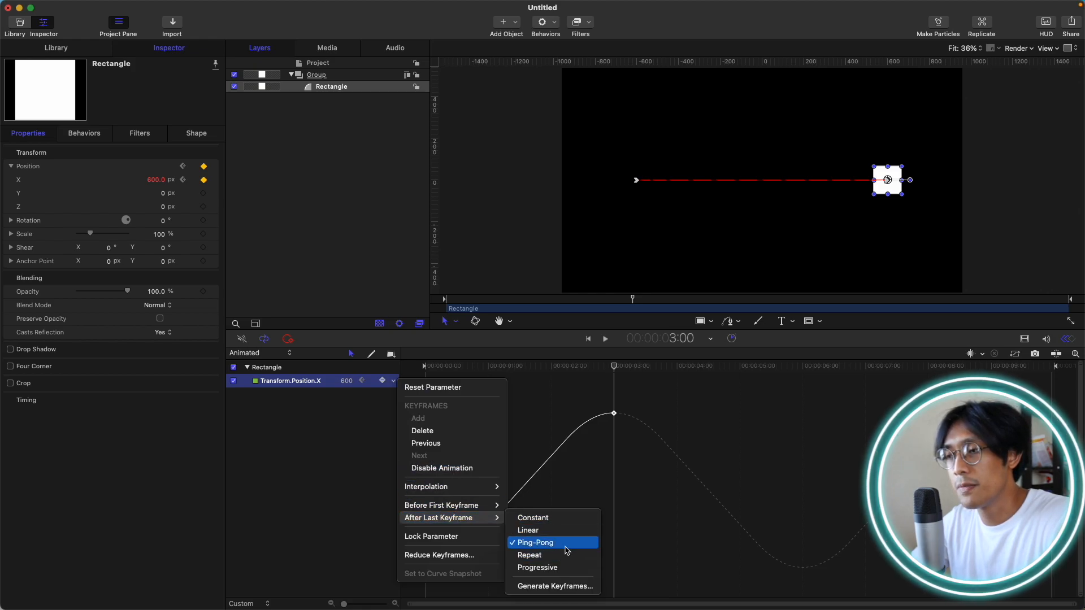
left_click(302, 509)
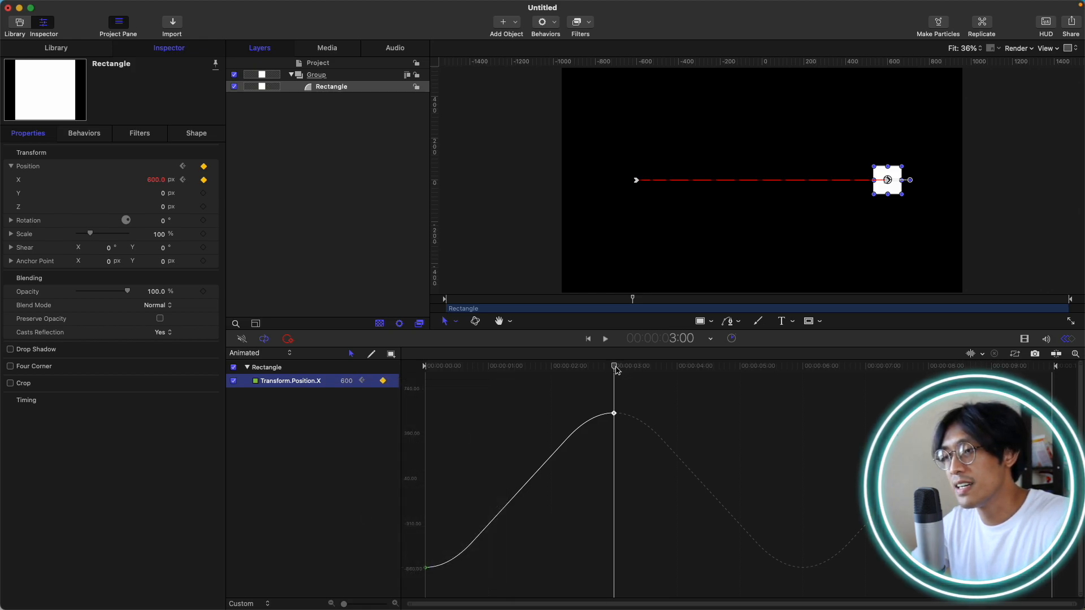
Play the rectangle's Ping-Pong movement from the first frame, then stop playback.
left_click_drag(618, 370, 395, 377)
key("space")
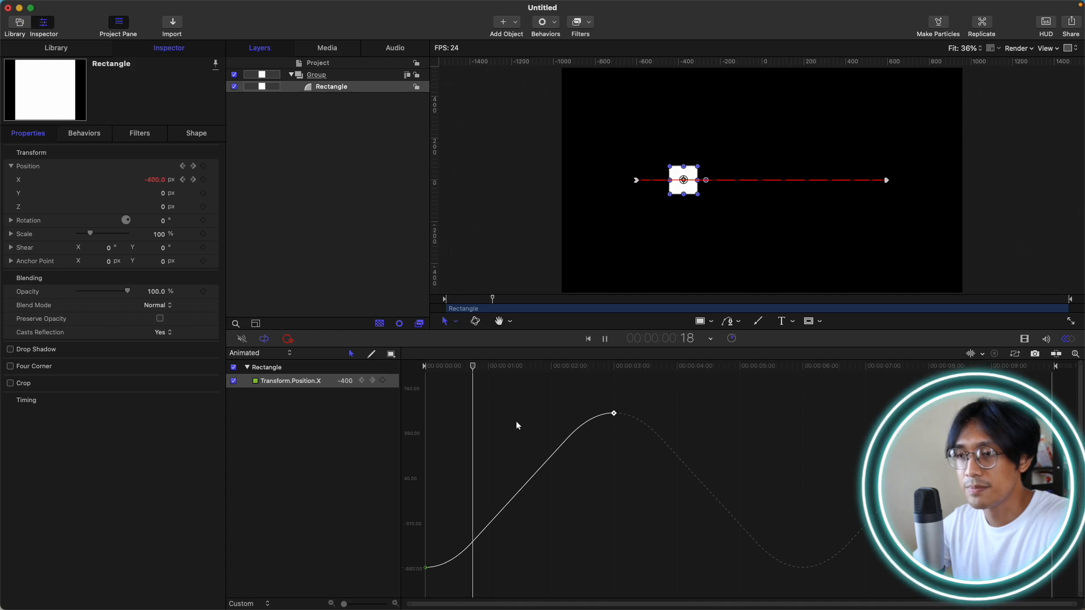
key("space")
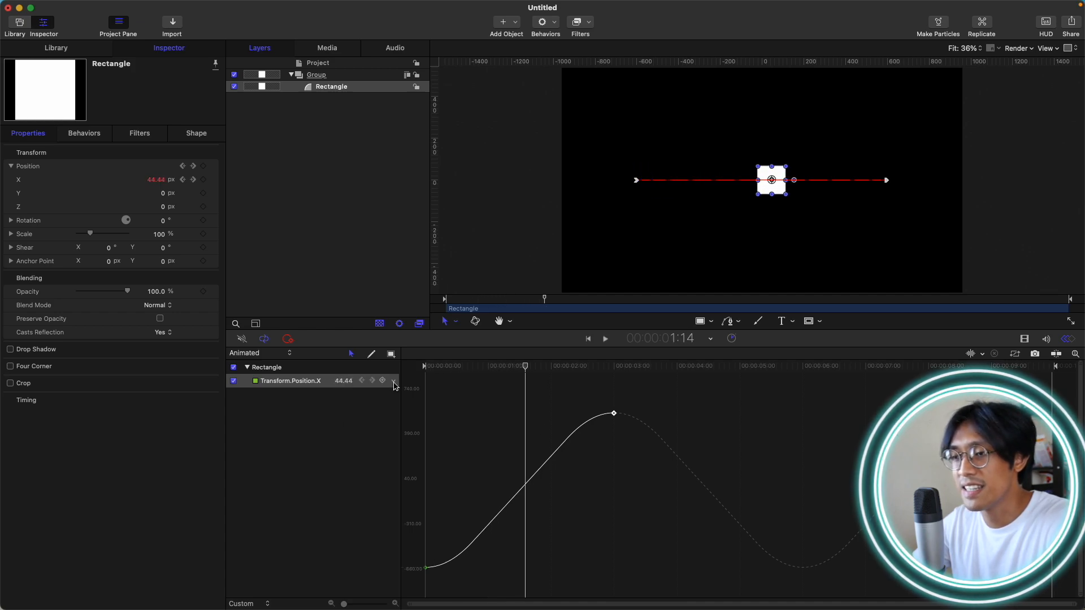
Set the Transform.Position.X curve to Repeat after its last keyframe and play the movement from the first frame.
left_click(394, 384)
mouse_move(452, 519)
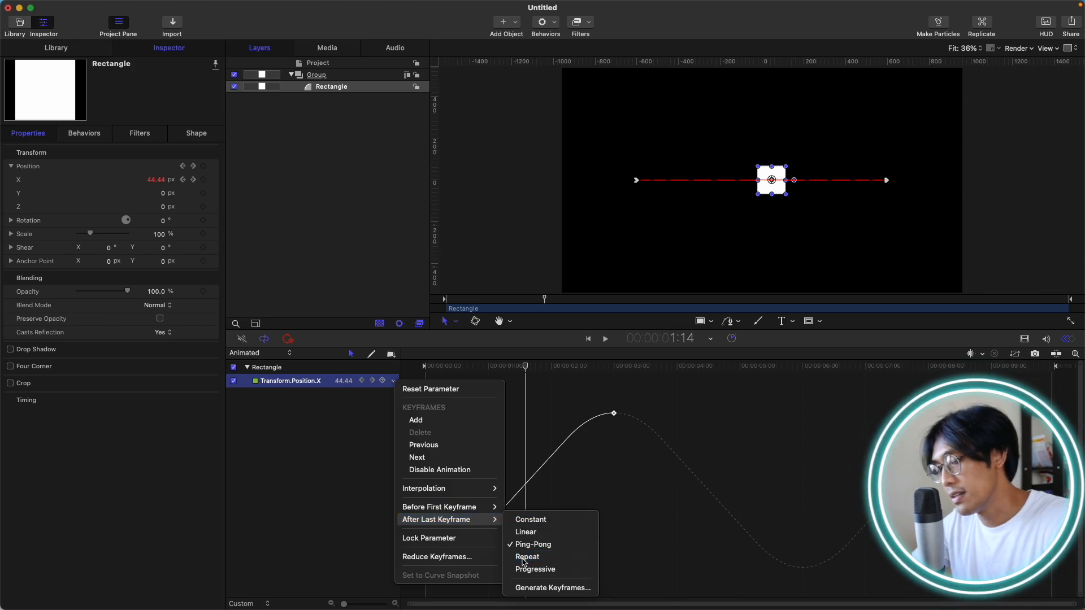
left_click(570, 557)
left_click_drag(524, 368, 425, 368)
key("space")
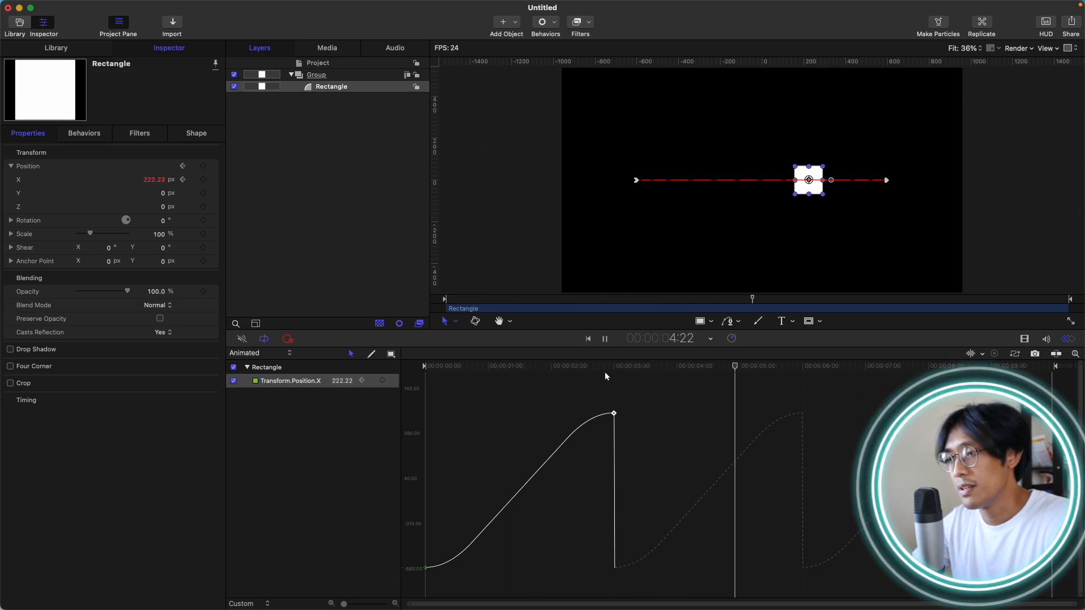
key("space")
Scrub across the repeat point from 3:00 to 3:01 and on to 5:23, play from there, and return the playhead to 3:00.
left_click(621, 366)
left_click_drag(621, 366, 614, 367)
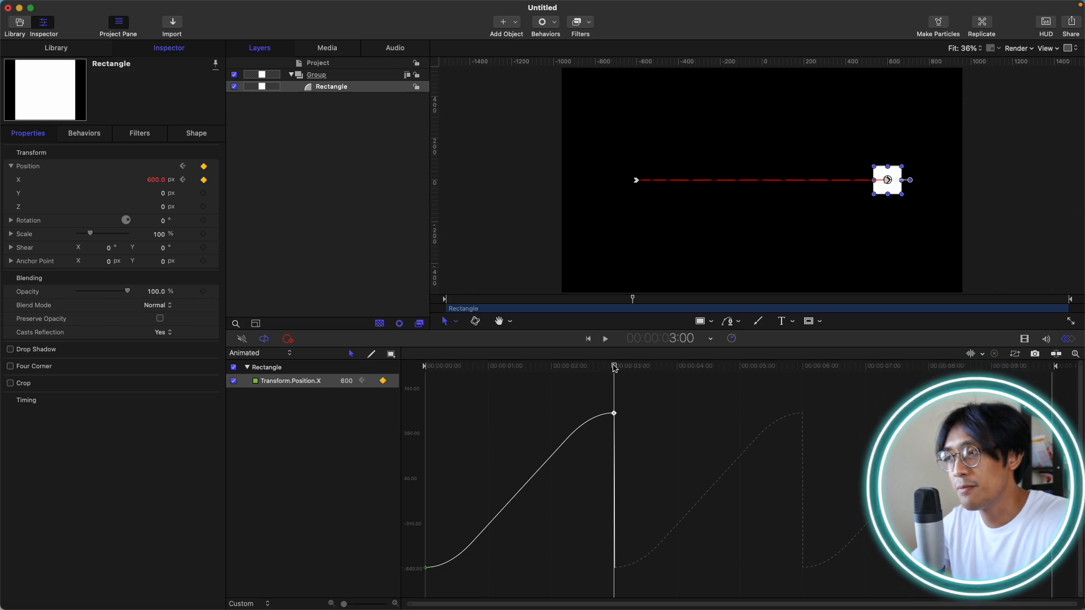
left_click_drag(615, 368, 618, 368)
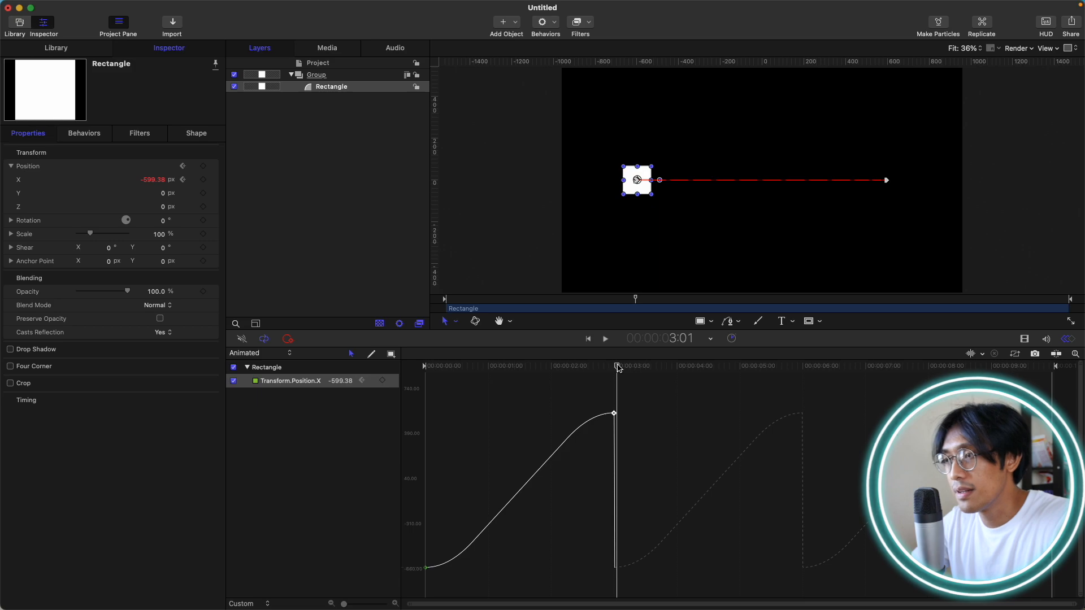
left_click_drag(618, 368, 801, 368)
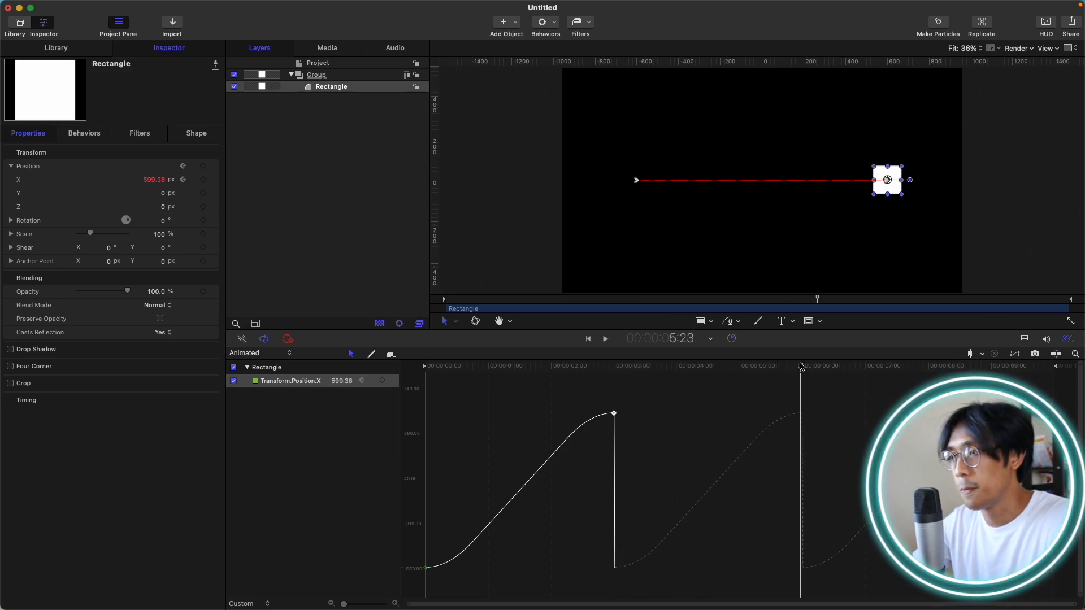
key("space")
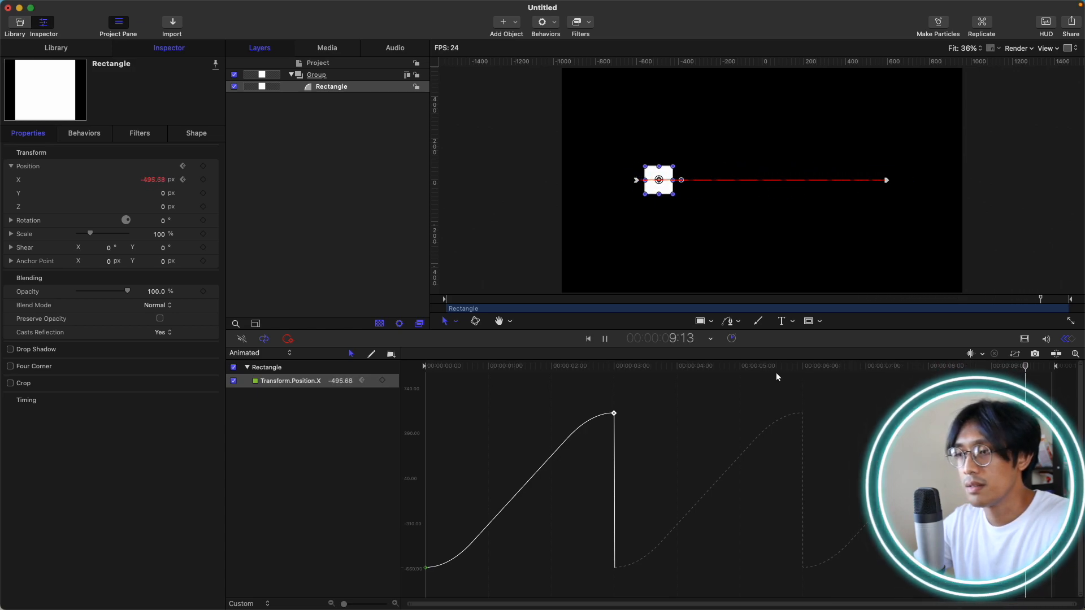
left_click_drag(636, 367, 616, 368)
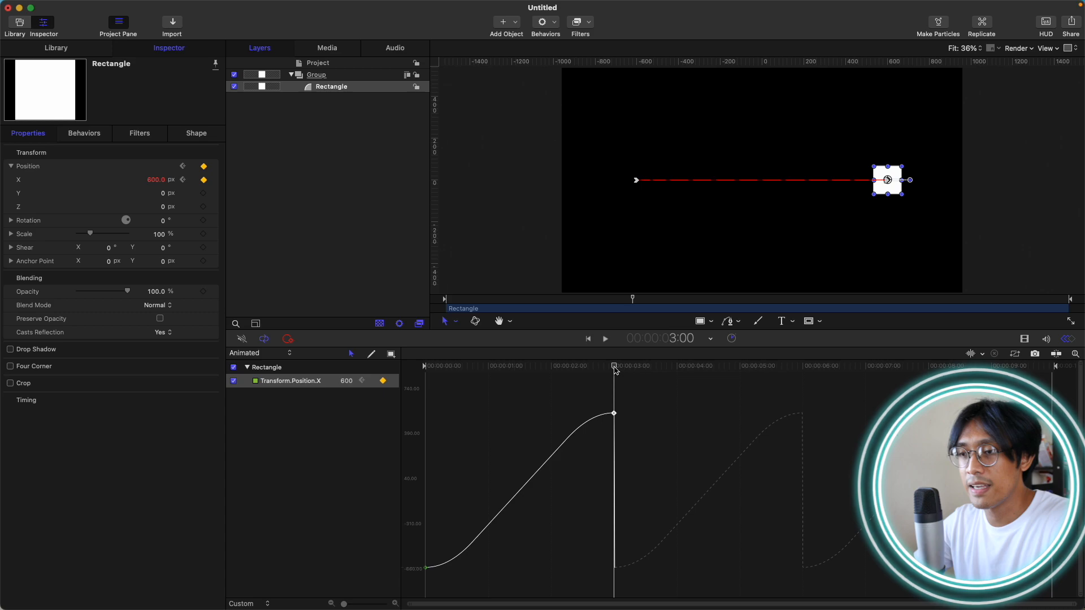
Set the Transform.Position.X curve to Progressive after its last keyframe, keeping the playhead at 3:00.
left_click(393, 383)
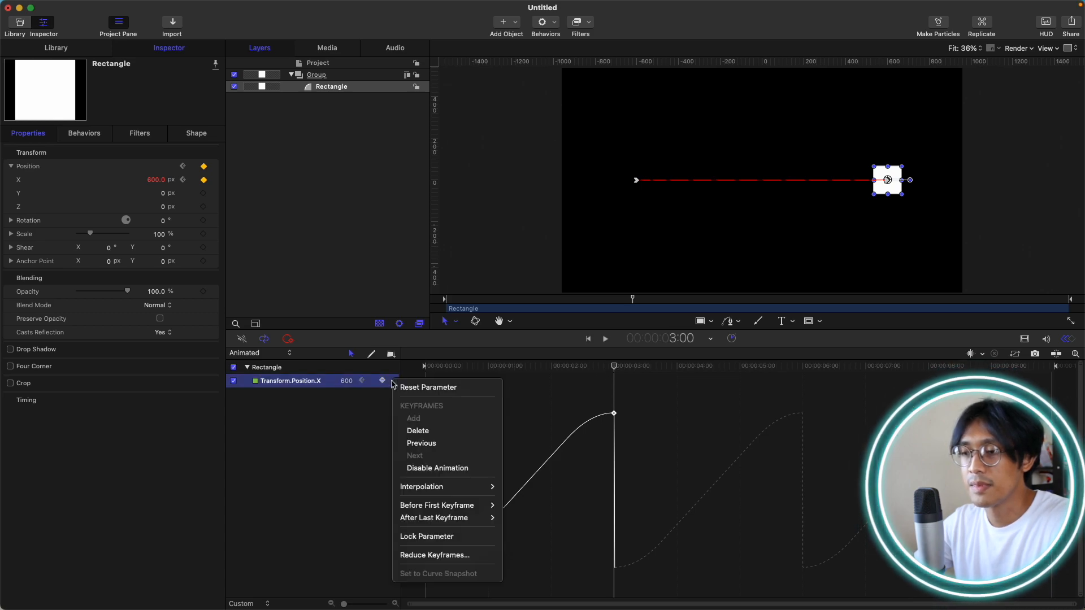
mouse_move(444, 520)
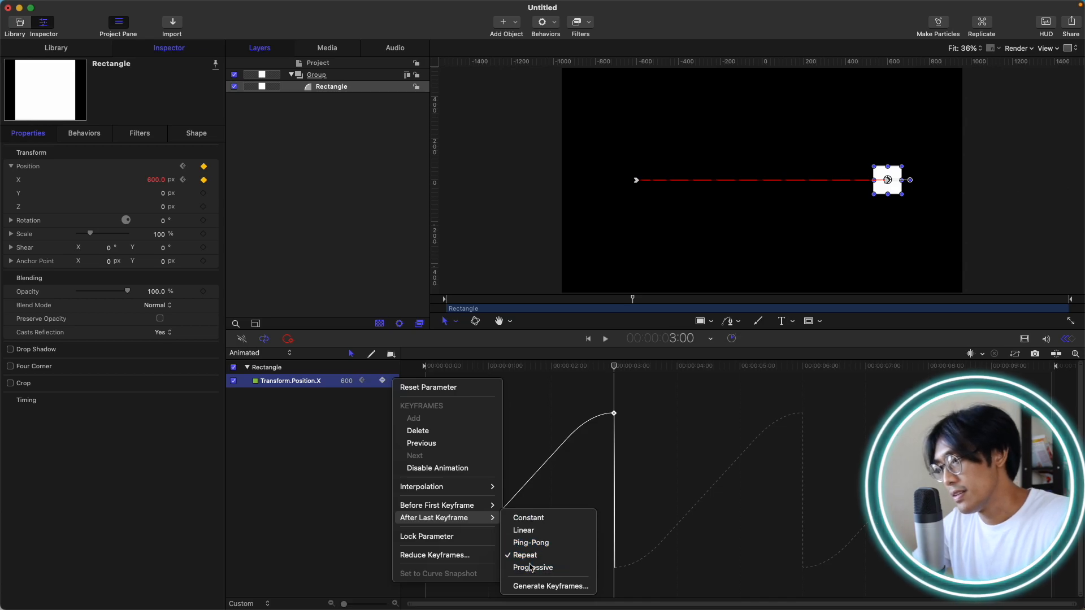
left_click(532, 567)
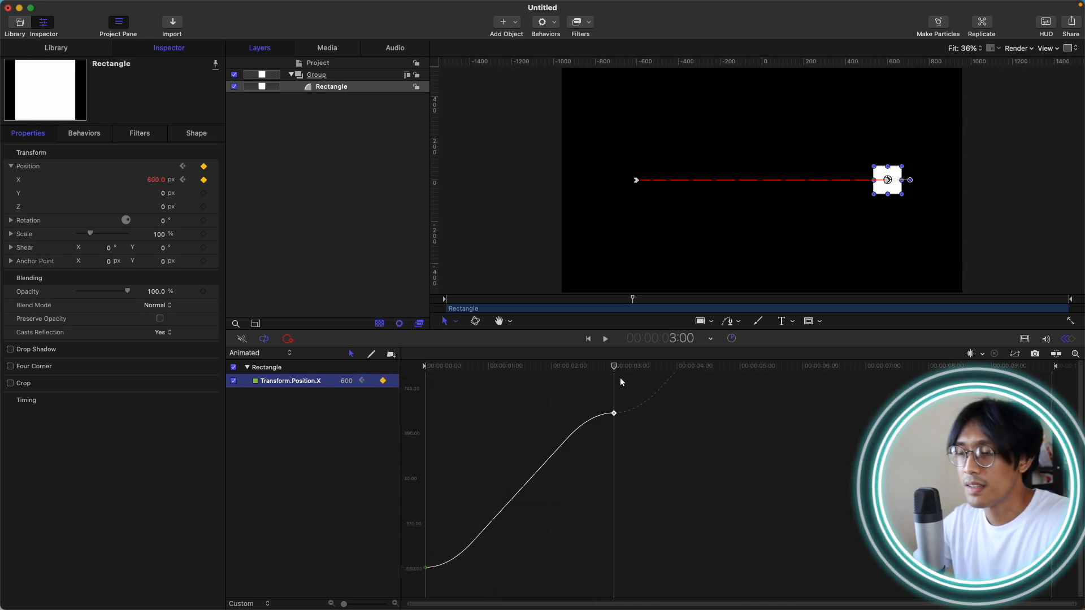
mouse_move(614, 366)
left_mouse_down()
mouse_move(426, 364)
mouse_move(615, 367)
left_mouse_up()
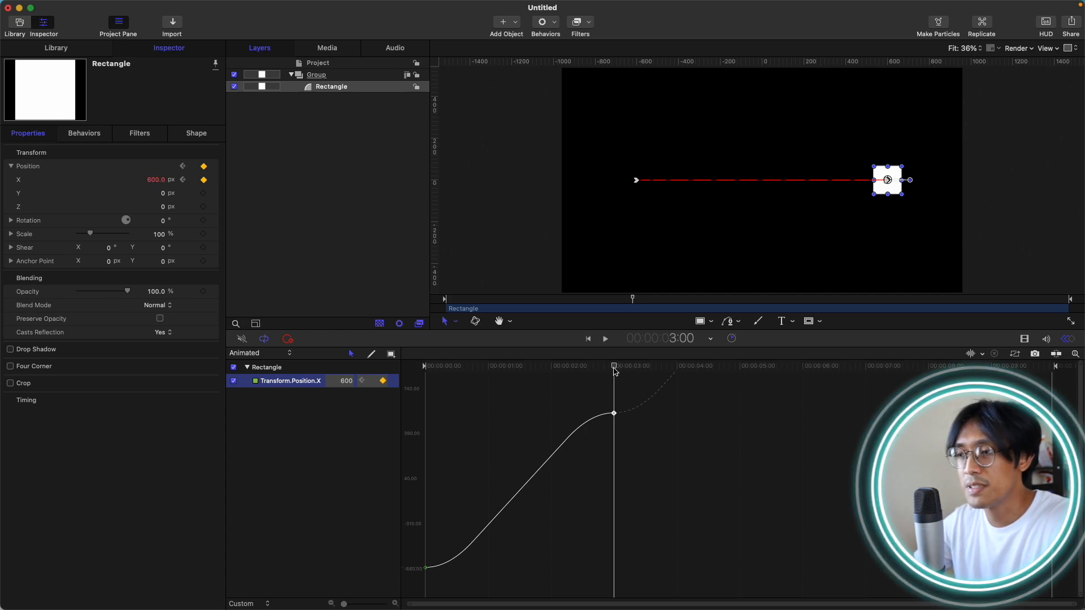
Scrub the Progressive movement to 9:05, return to the first frame and step between the two Position X keyframes.
left_click_drag(614, 370, 994, 349)
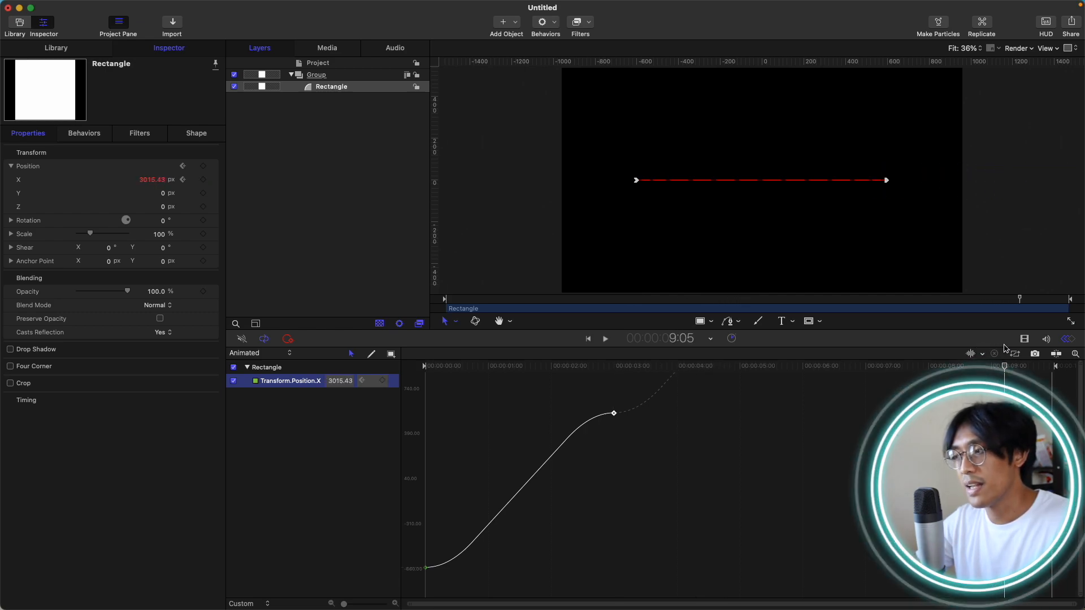
key("Home")
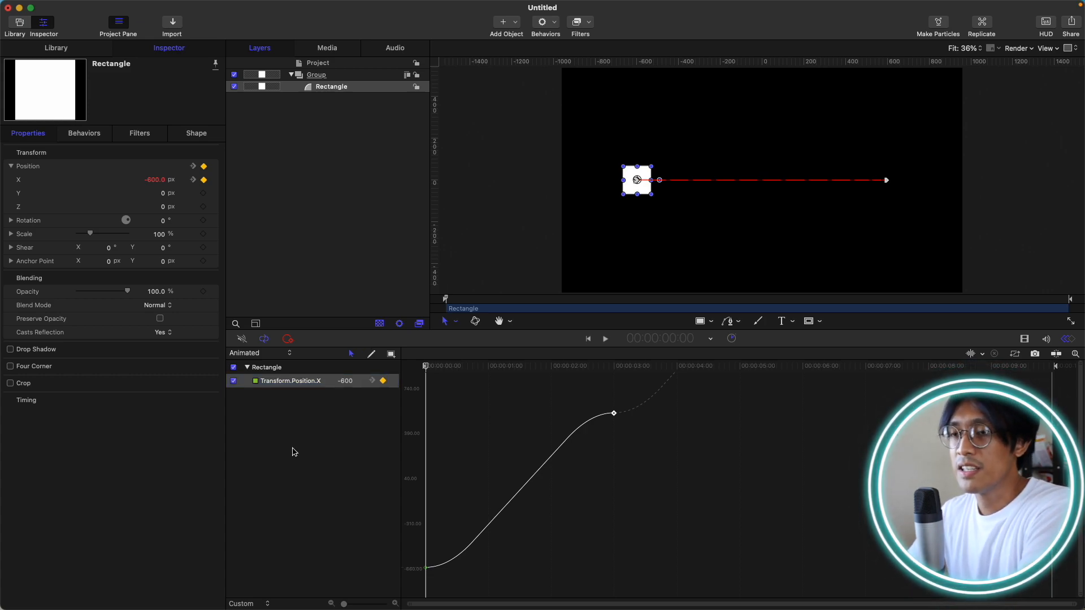
left_click(193, 180)
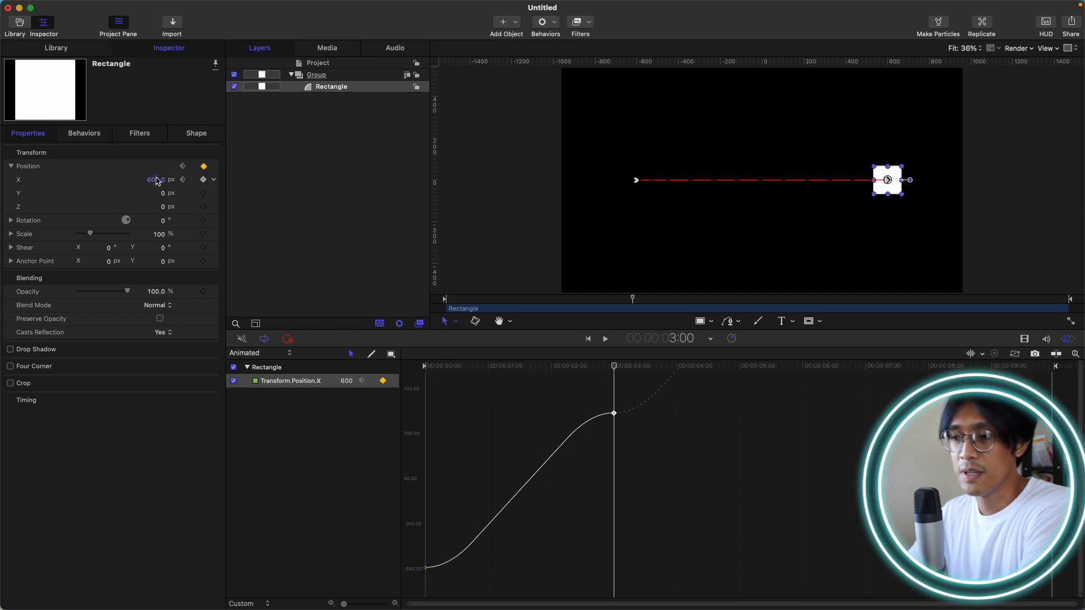
left_click(182, 180)
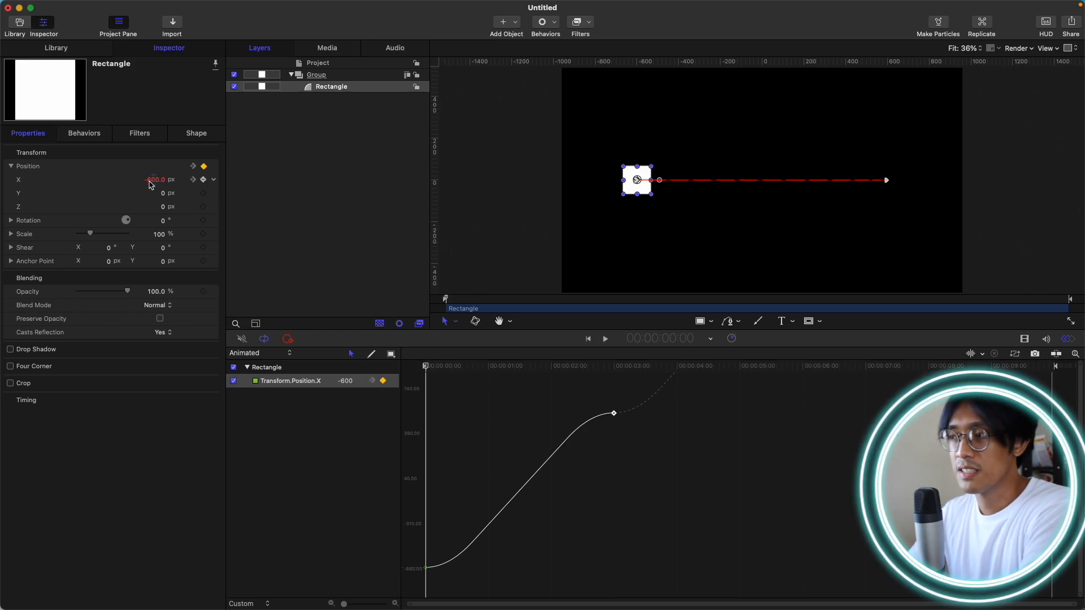
left_click(193, 181)
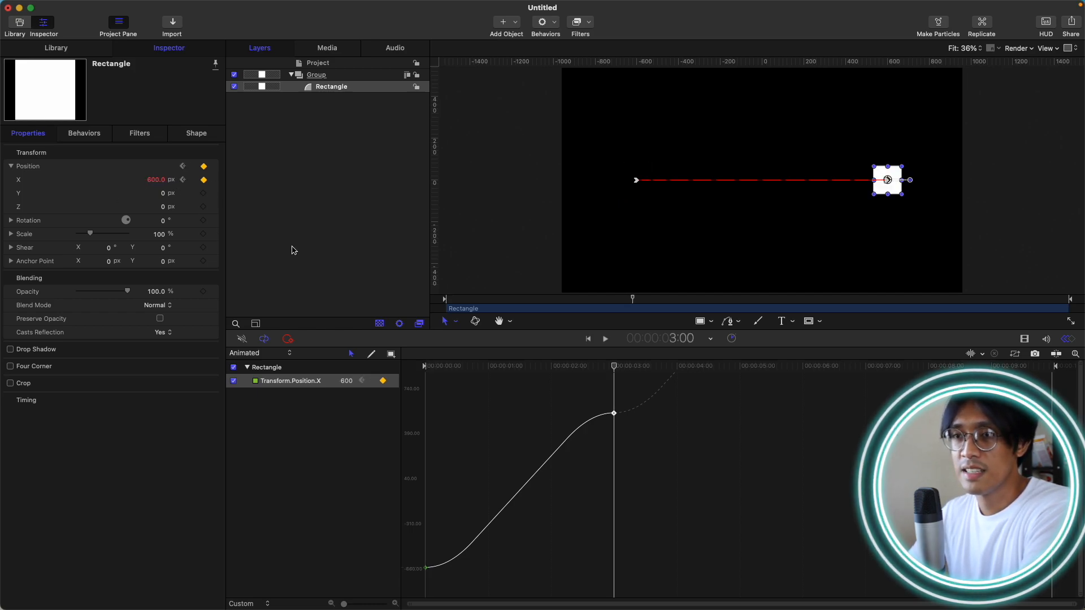
left_click(182, 180)
left_click(193, 180)
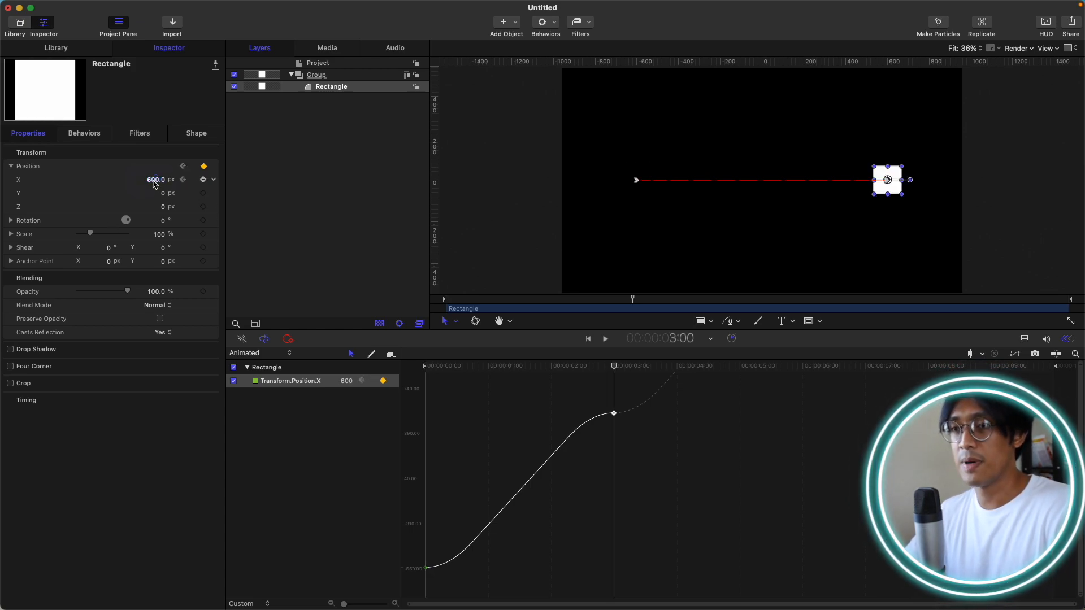
Set the rectangle's Position X to -500 px at the 3:00 keyframe.
left_click(155, 182)
type("-500")
key("Return")
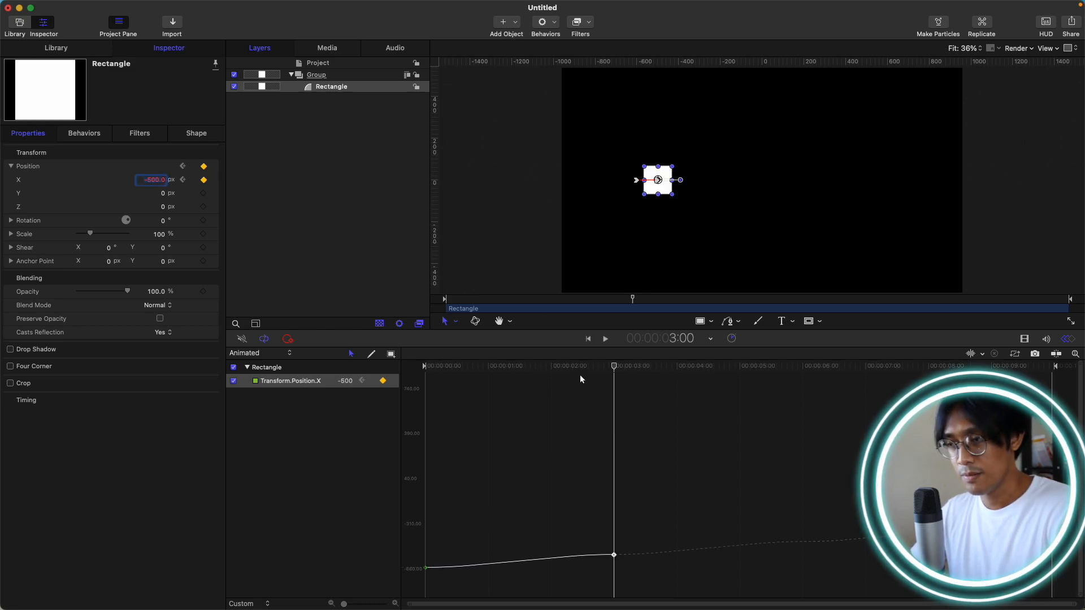
Play the shortened Progressive movement from the first frame, stop playback and return the playhead to the first frame.
left_click_drag(523, 367, 334, 367)
key("space")
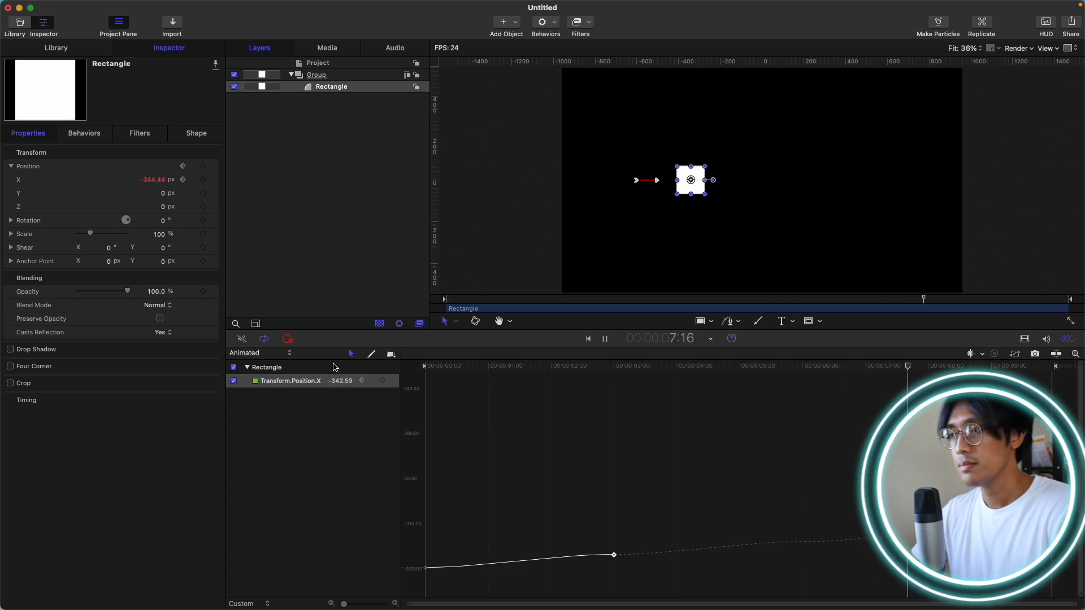
key("space")
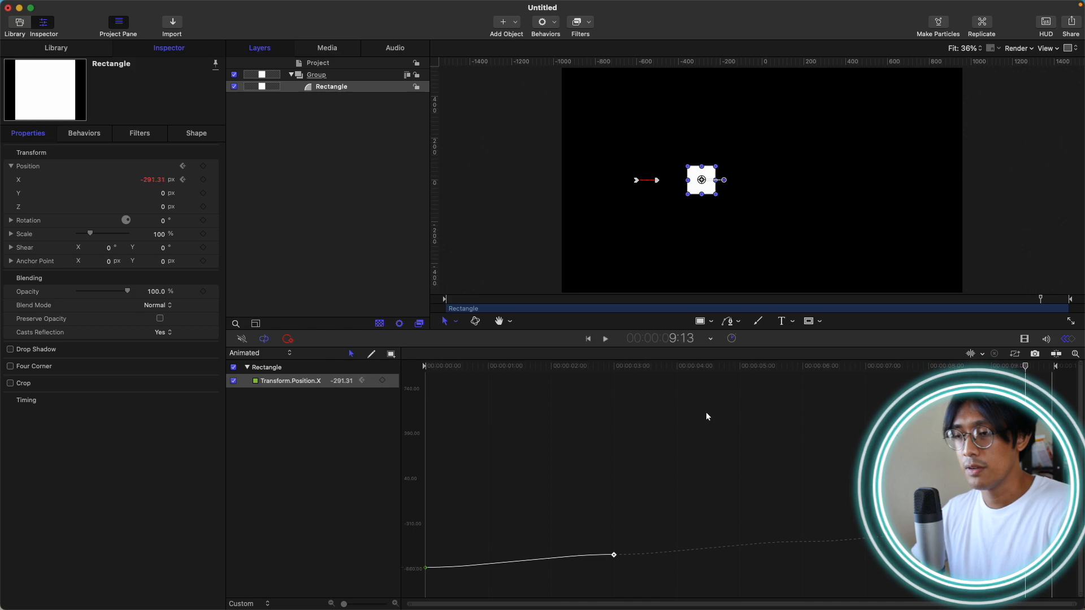
left_click_drag(598, 364, 420, 369)
Place the playhead at frame 20 and nudge the last Transform.Position.X keyframe earlier to that frame.
left_click_drag(558, 458, 726, 605)
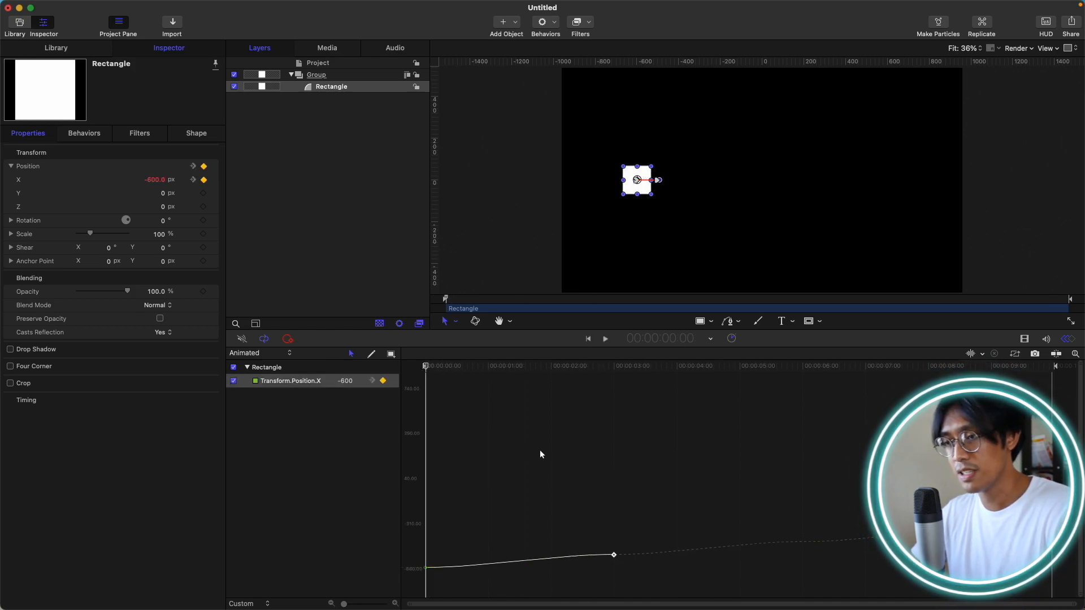
left_click_drag(415, 368, 377, 382)
key("space")
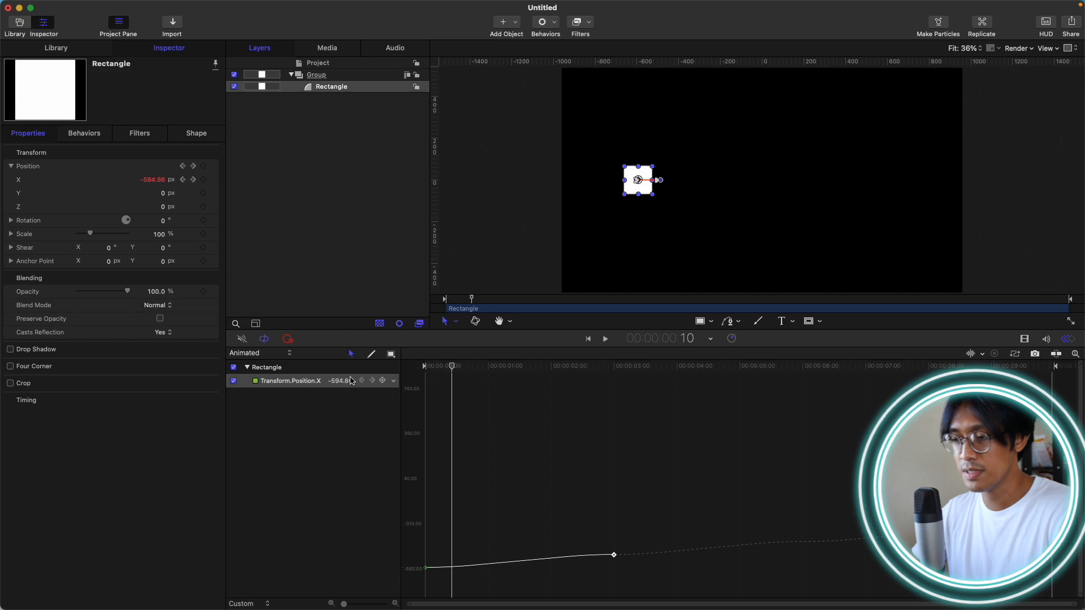
left_click_drag(565, 473, 714, 606)
key("alt+Left")
key("alt+Left")
key("alt+Left")
key("alt+Left")
key("alt+Left")
key("alt+Left")
key("alt+Left")
key("alt+Left")
key("alt+Left")
key("alt+Left")
key("alt+Left")
key("alt+Left")
key("alt+Left")
key("alt+Left")
key("alt+Left")
key("alt+Left")
key("alt+Left")
key("alt+Left")
key("alt+Left")
key("alt+Left")
key("alt+Left")
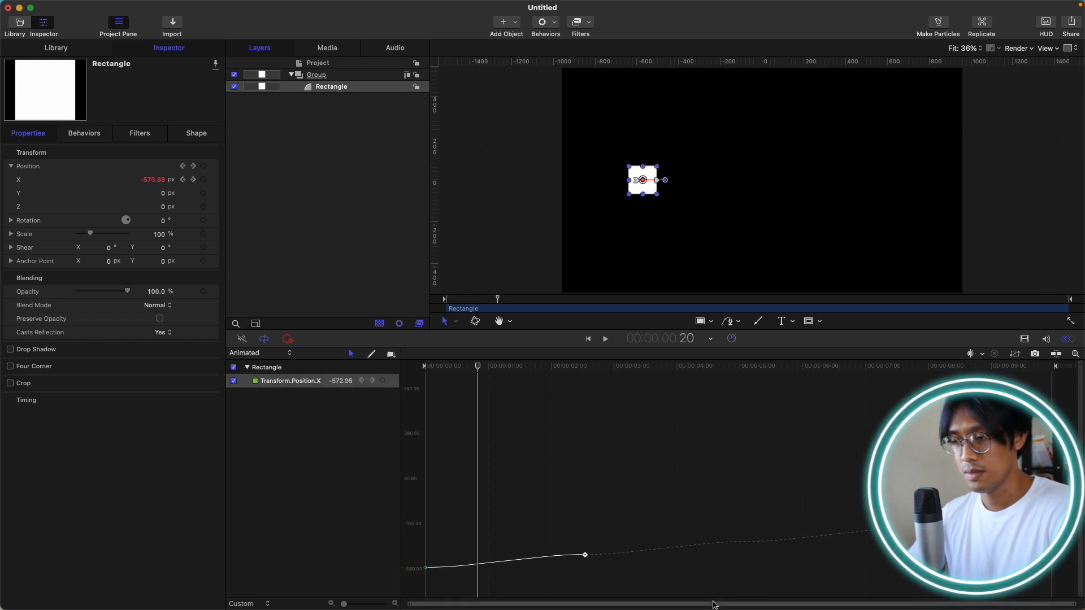
key("alt+Left")
key("alt+Left")
key("alt+Left")
key("alt+Left")
key("alt+Left")
key("alt+Left")
key("alt+Left")
key("alt+Left")
key("alt+Left")
key("alt+Left")
key("alt+Left")
key("alt+Left")
key("alt+Left")
key("alt+Left")
key("alt+Left")
key("alt+Left")
key("alt+Left")
key("alt+Left")
key("alt+Left")
key("alt+Left")
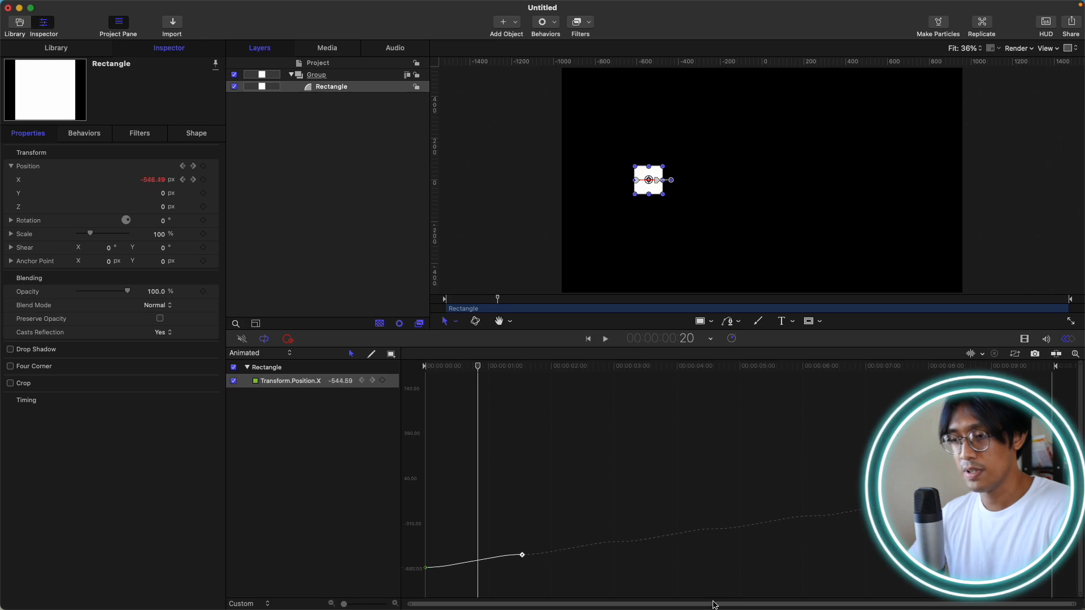
key("alt+Left")
key("alt+Left")
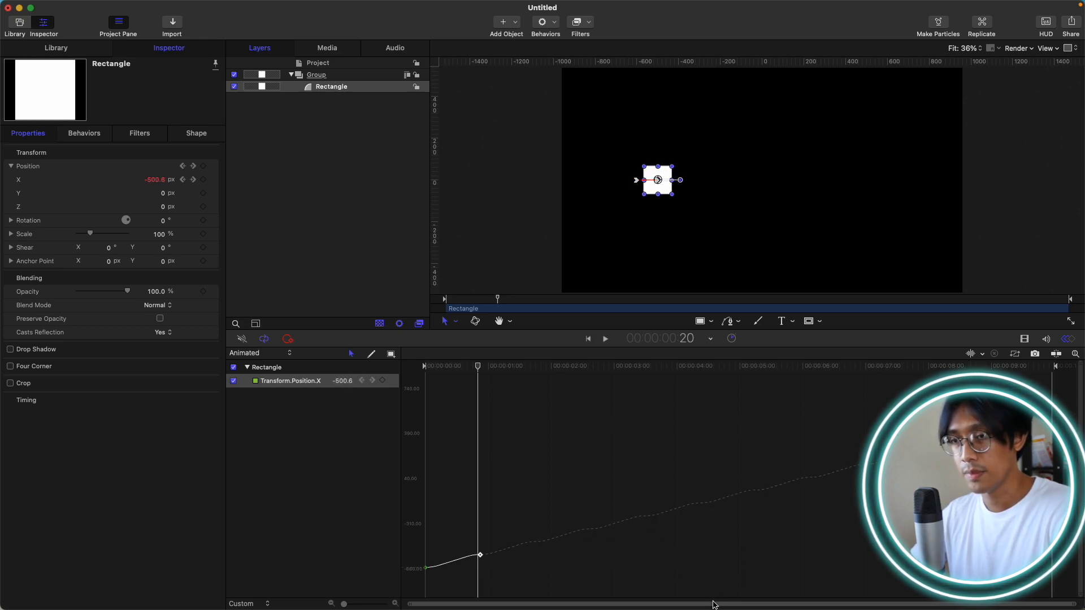
Play the Progressive movement with the closer keyframes across the timeline, then stop playback.
left_click(461, 372)
key("space")
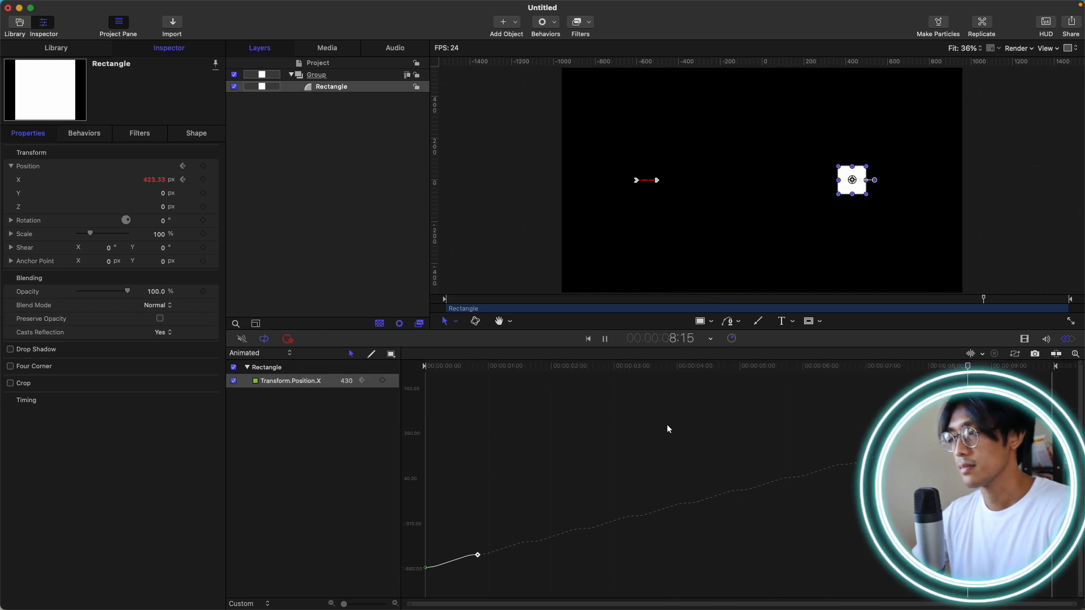
key("space")
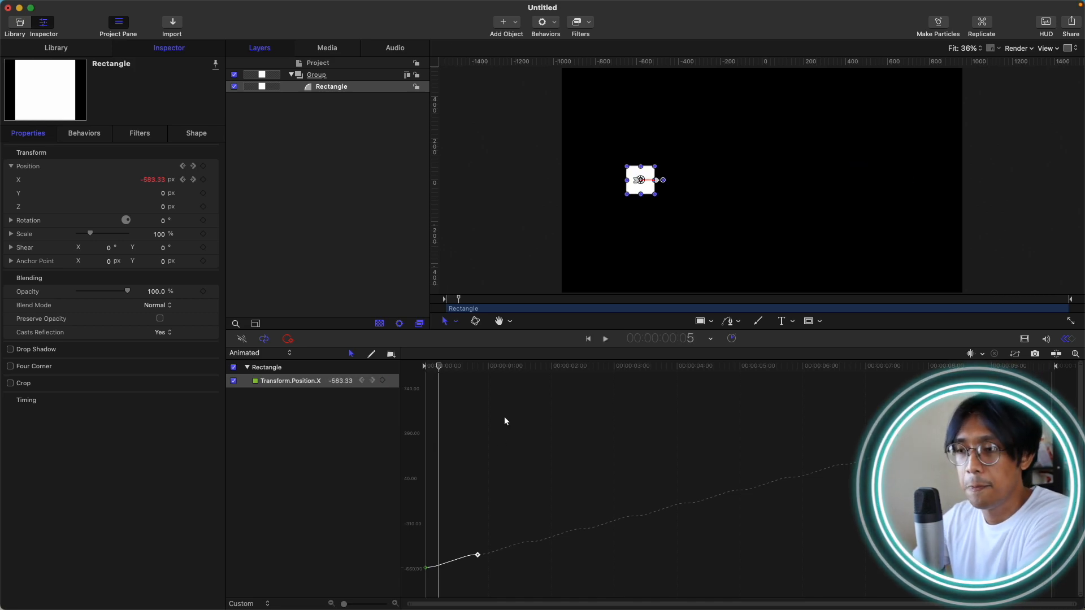
Review the After Last Keyframe options of Transform.Position.X without changing Progressive, and replay the movement from the first frame.
left_click(394, 387)
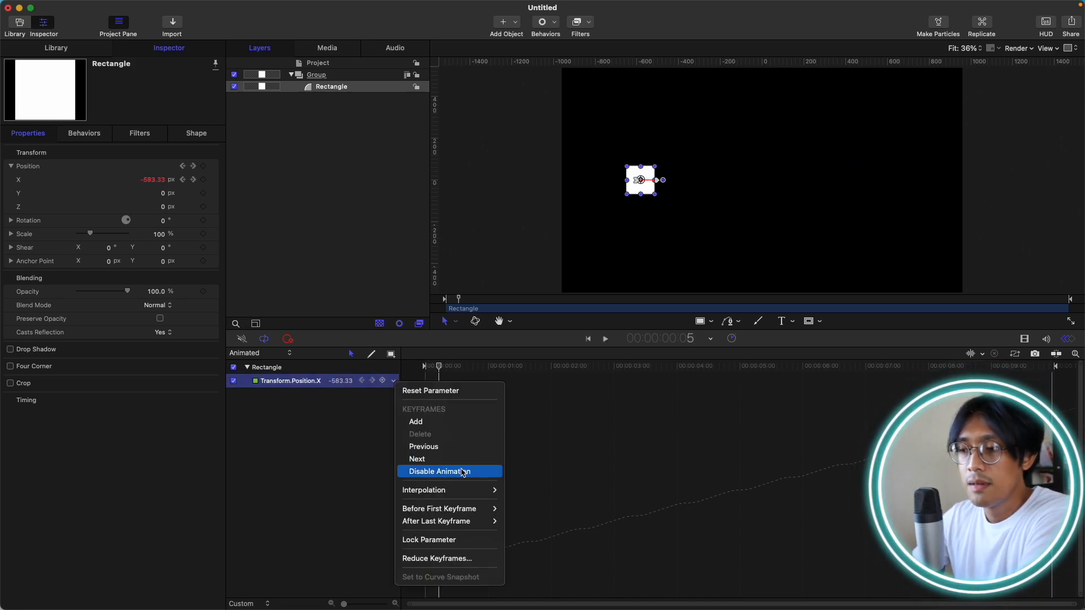
mouse_move(471, 520)
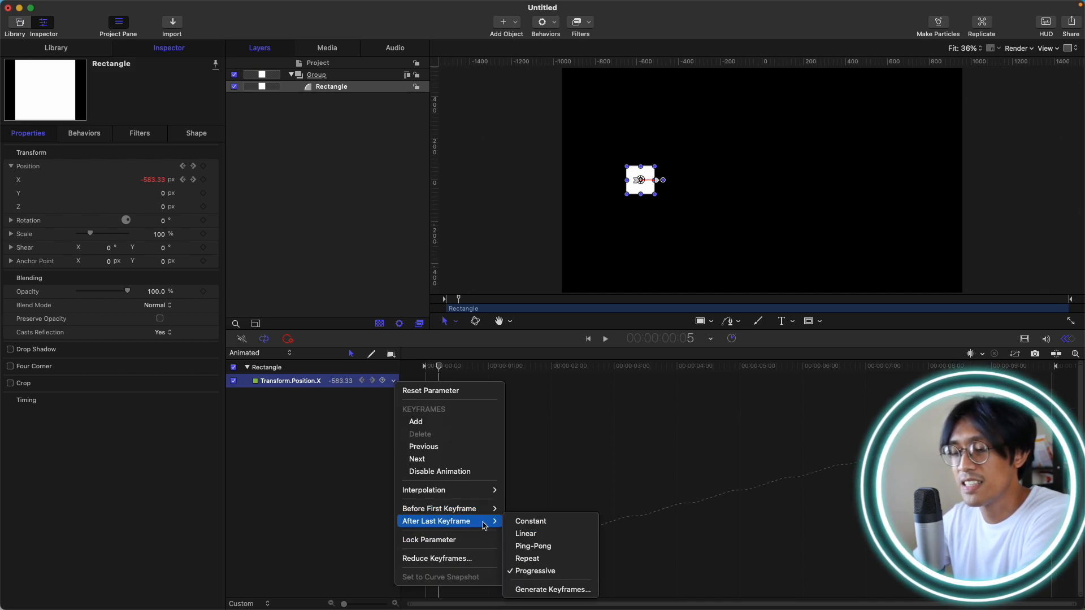
left_click(543, 521)
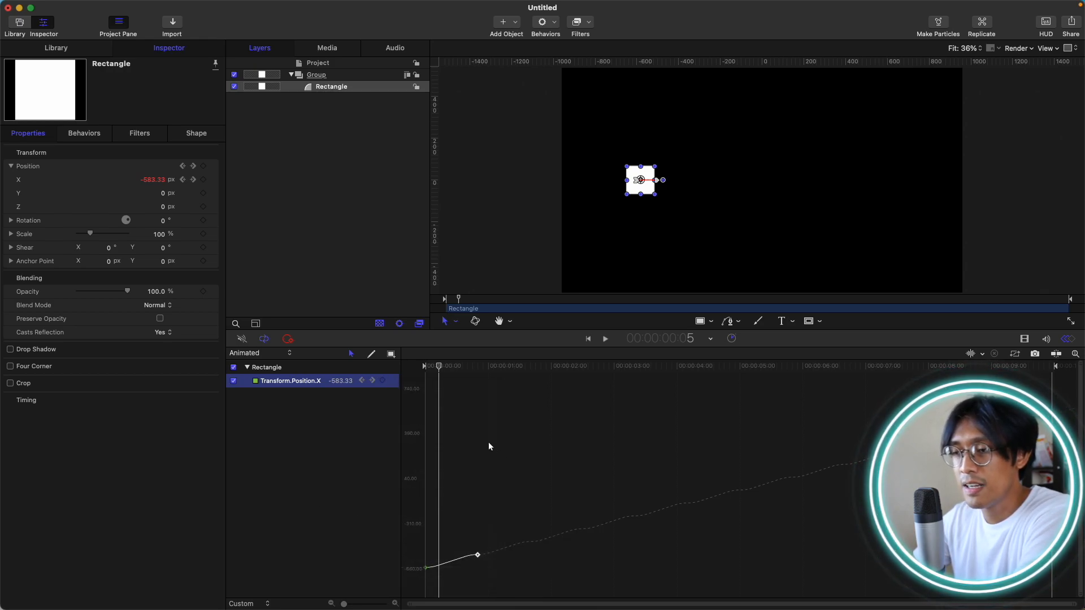
left_click_drag(442, 367, 416, 372)
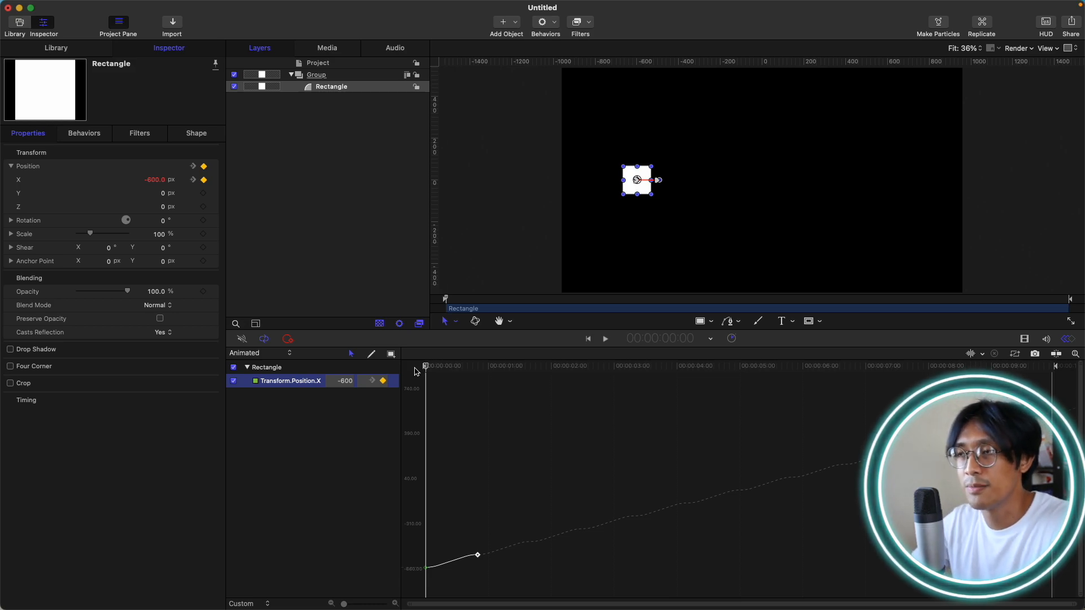
key("space")
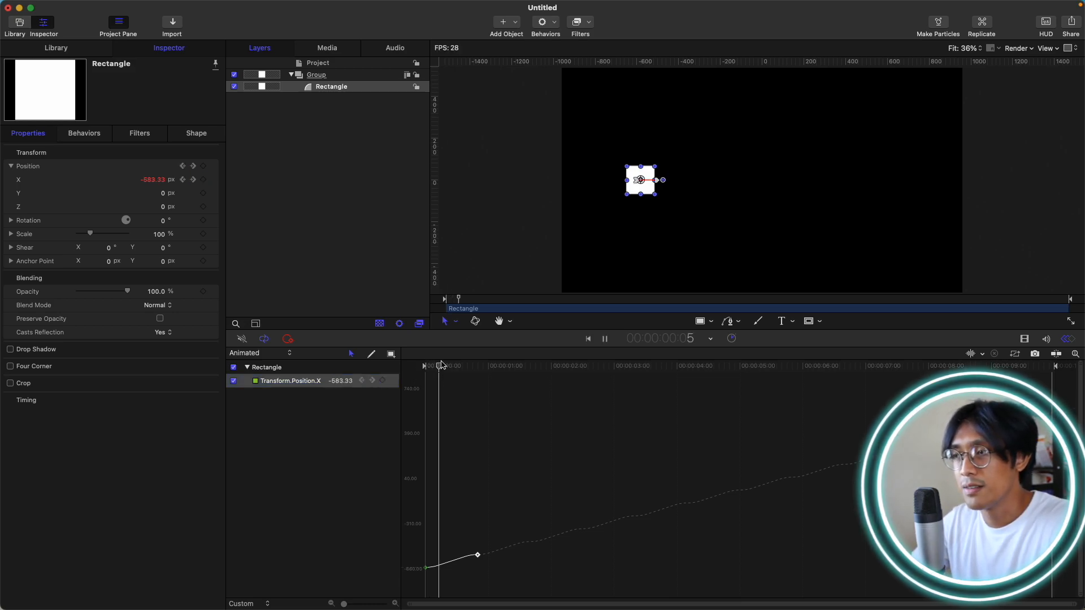
key("space")
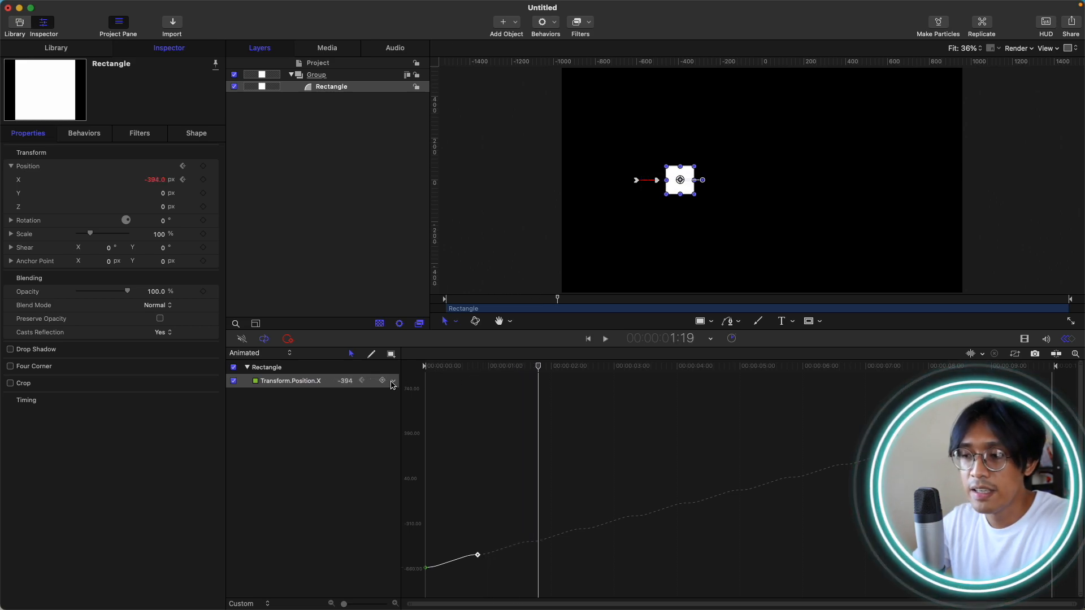
Set the Transform.Position.X curve to Ping-Pong after its last keyframe and play the movement from the first frame.
left_click(392, 383)
mouse_move(427, 520)
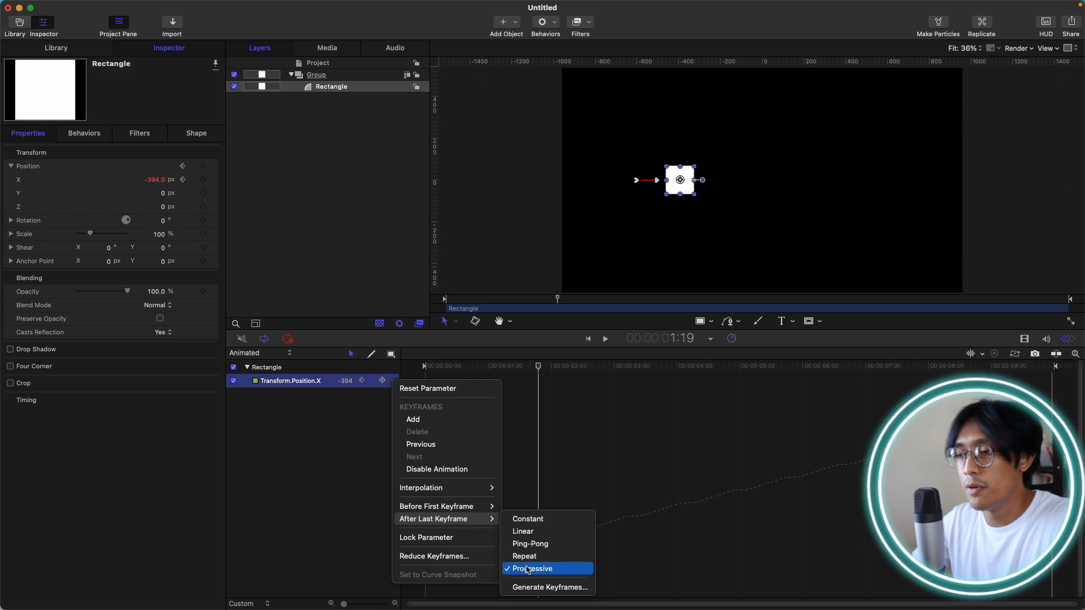
left_click(528, 544)
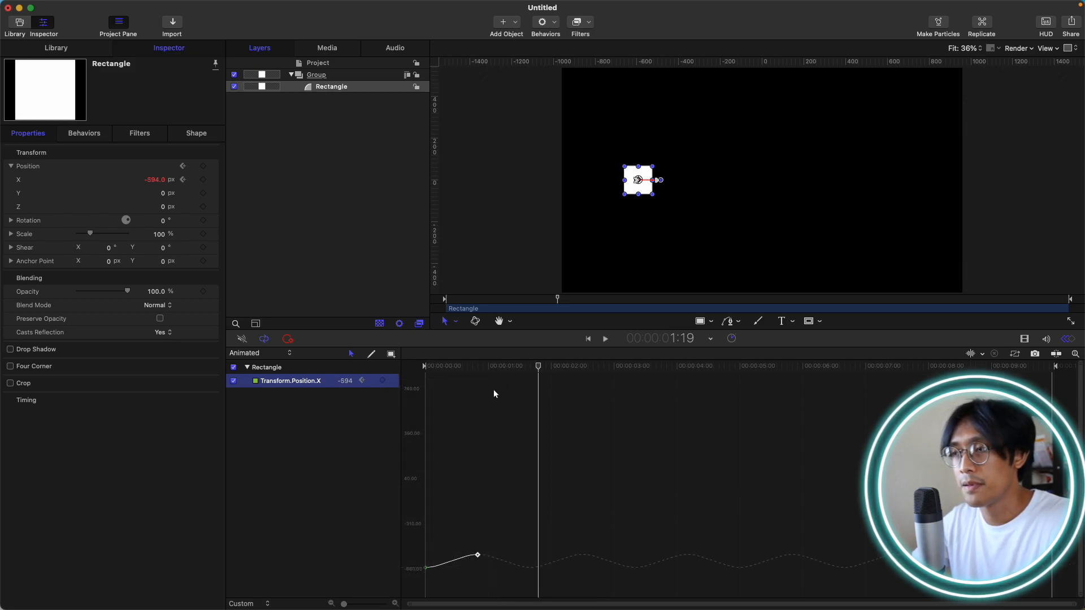
key("Home")
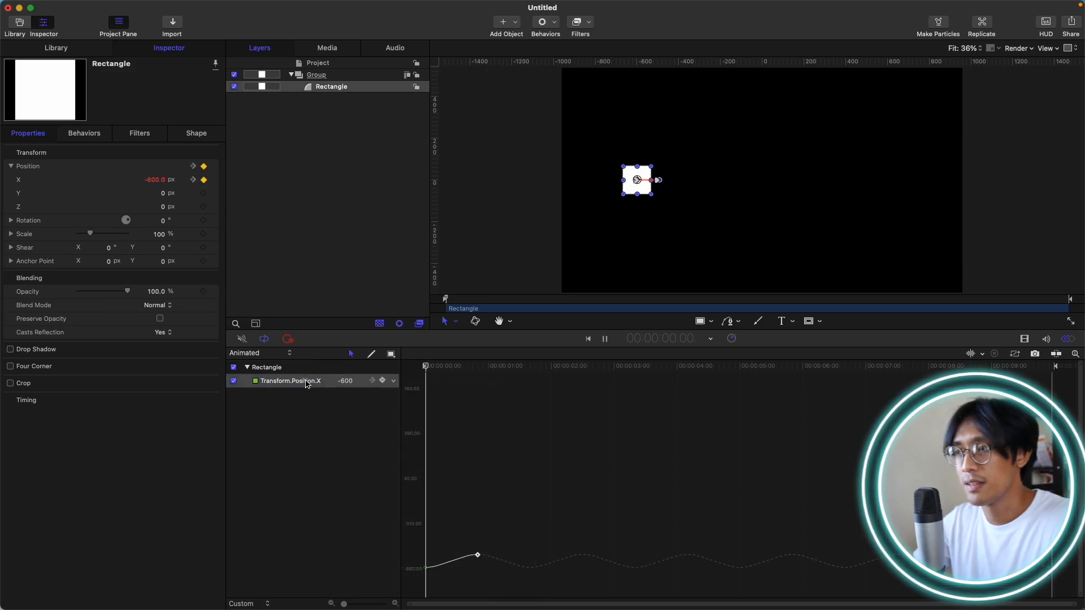
key("space")
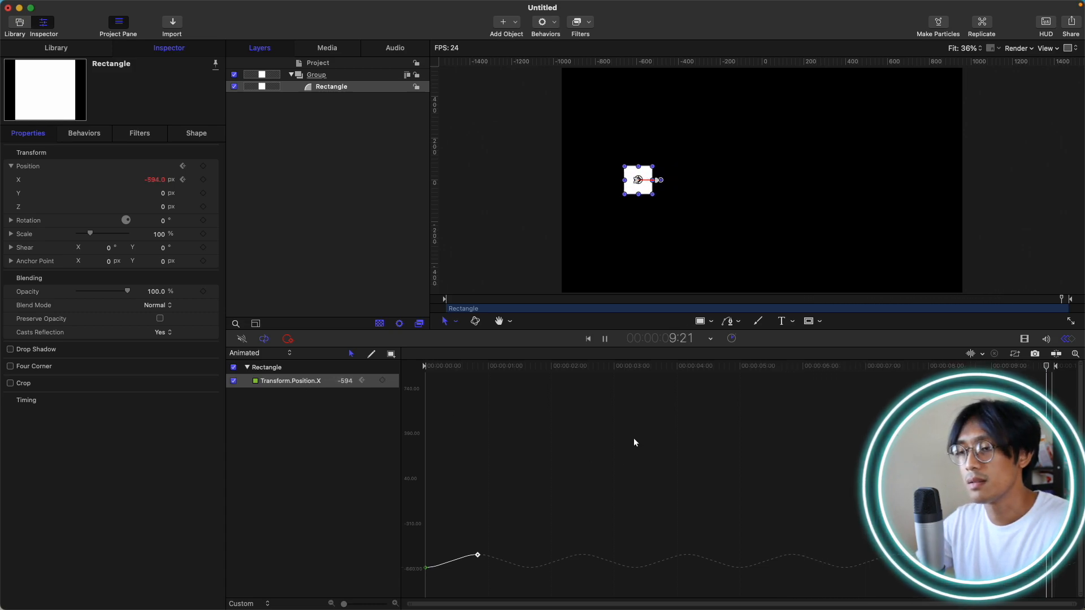
key("space")
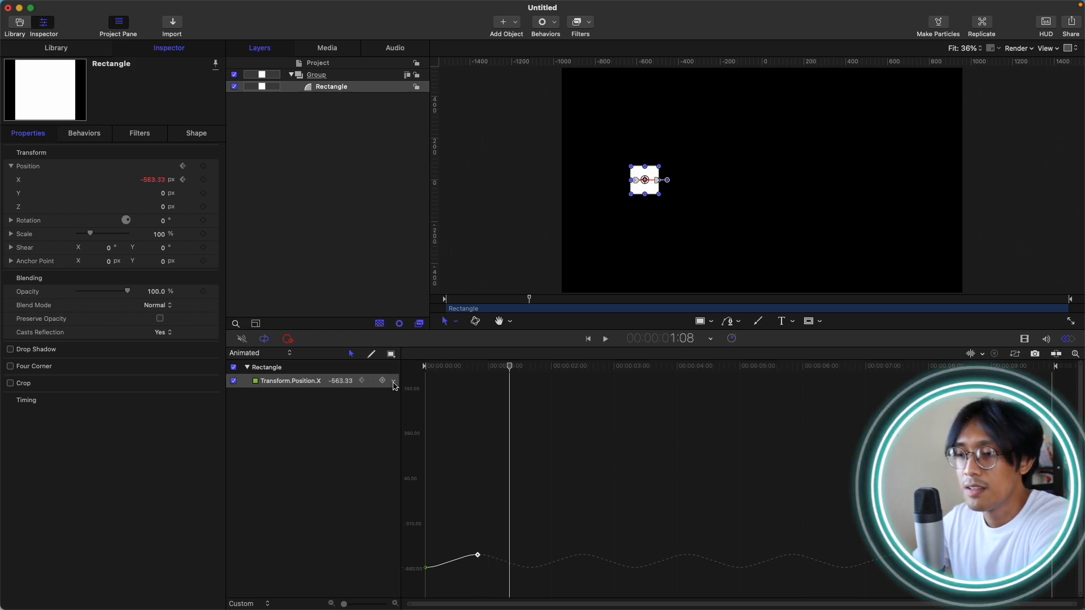
Set the Transform.Position.X curve to Linear after its last keyframe and scrub the movement from the first frame to 9:23.
left_click(394, 385)
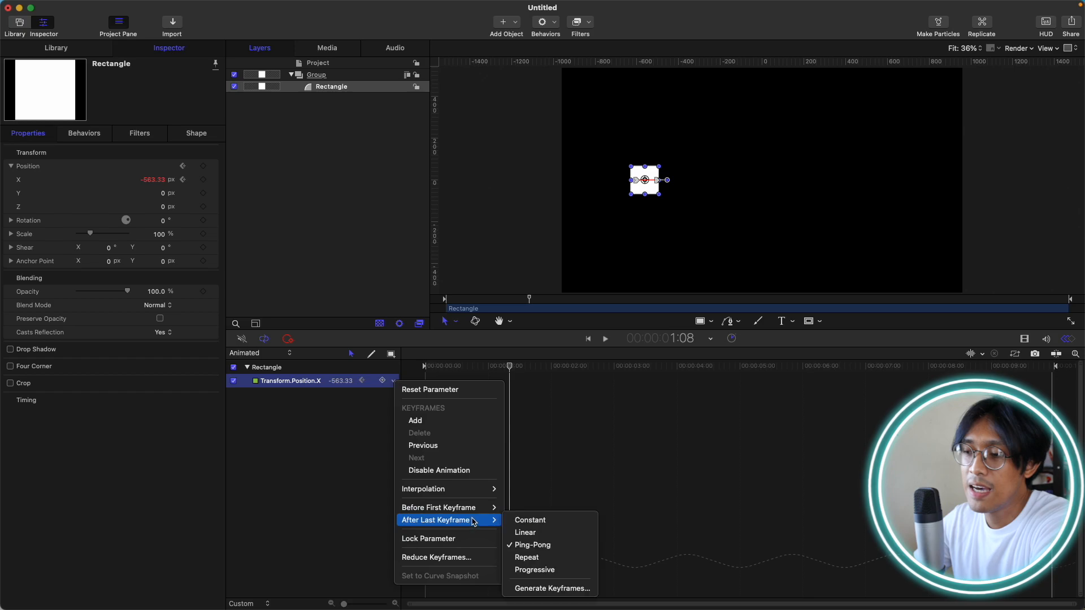
left_click(545, 532)
key("Home")
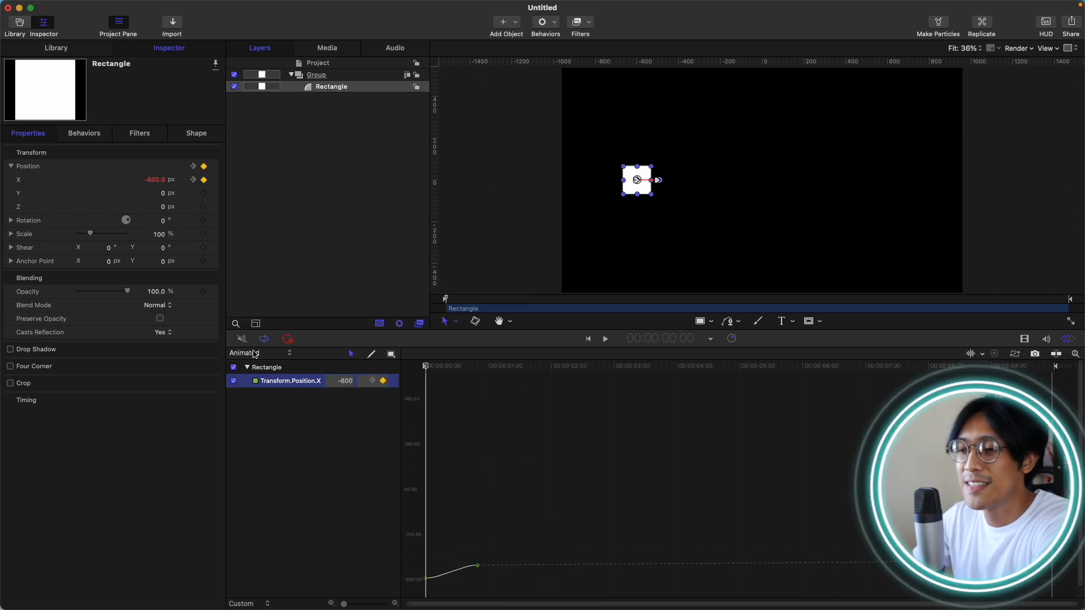
left_click(330, 473)
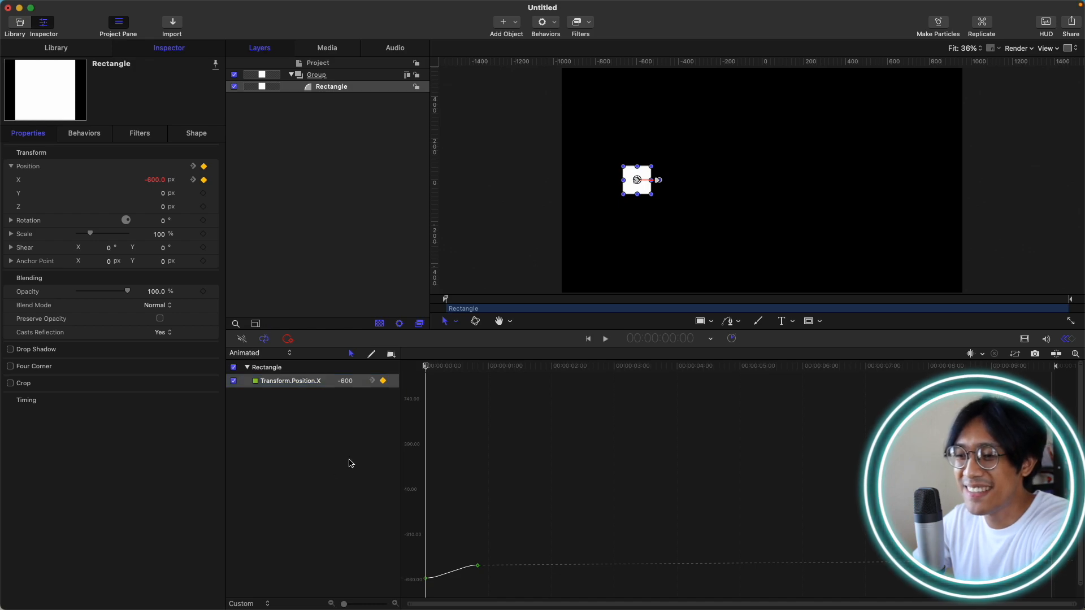
left_click(394, 381)
mouse_move(441, 519)
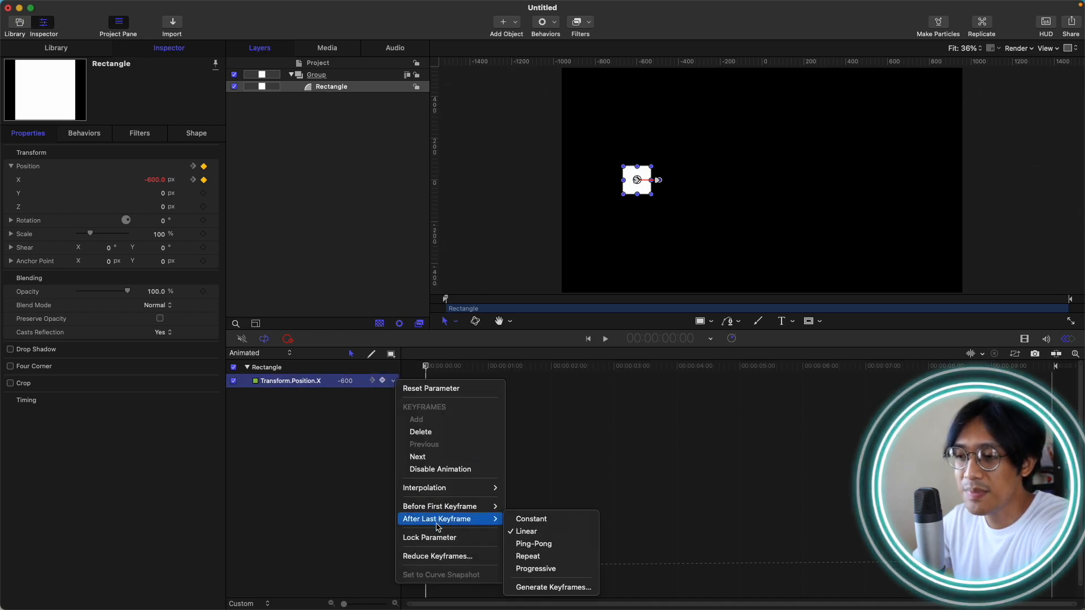
left_click(540, 535)
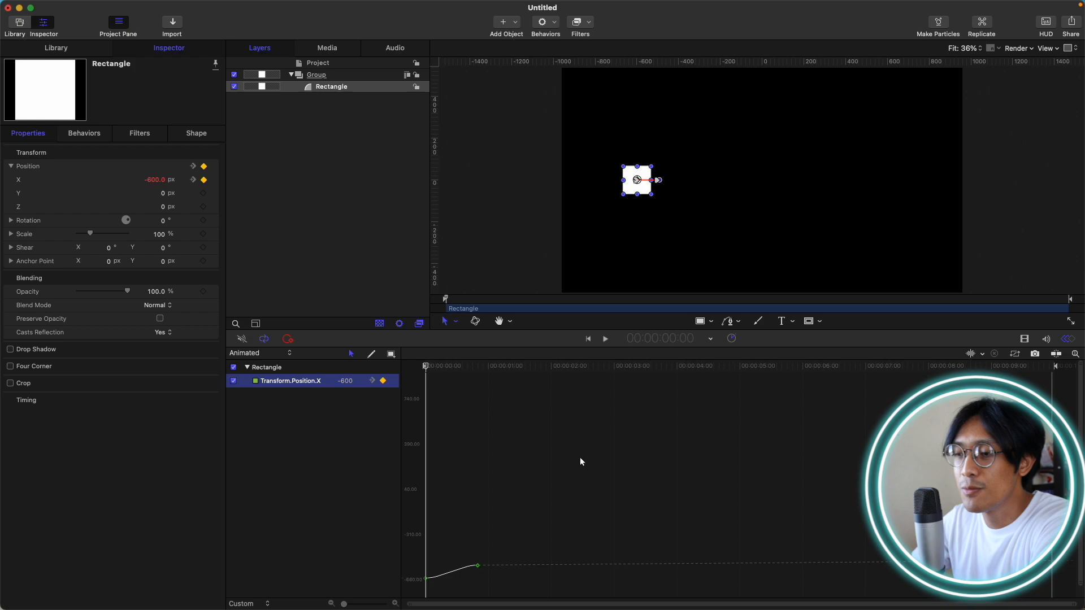
left_click_drag(443, 367, 1053, 390)
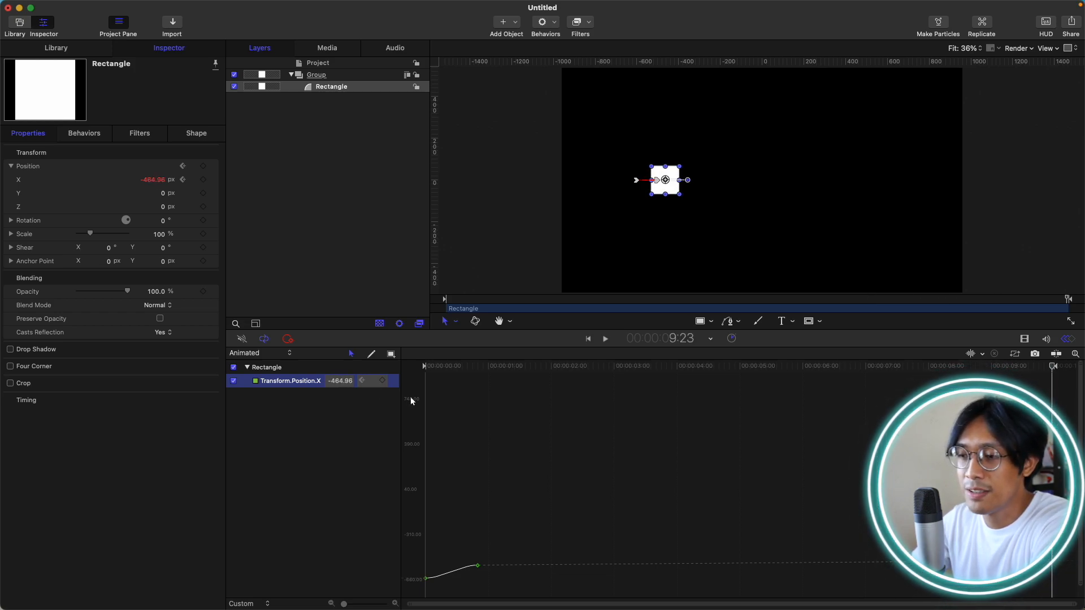
Set the rectangle's X position to 0 px at the last keyframe, frame 20.
left_click(468, 368)
left_click_drag(468, 369, 478, 371)
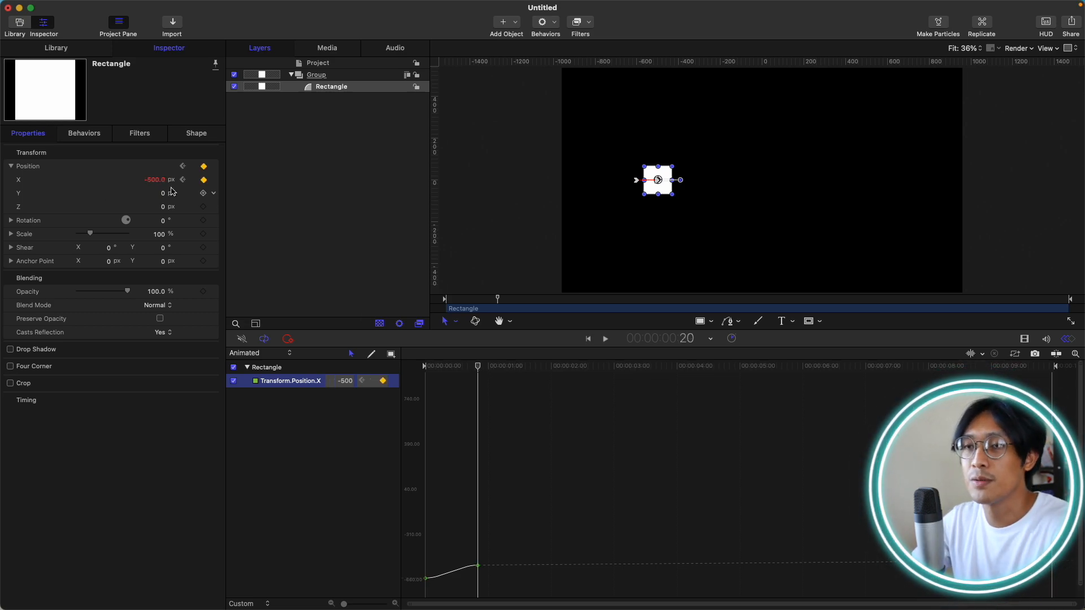
left_click(155, 180)
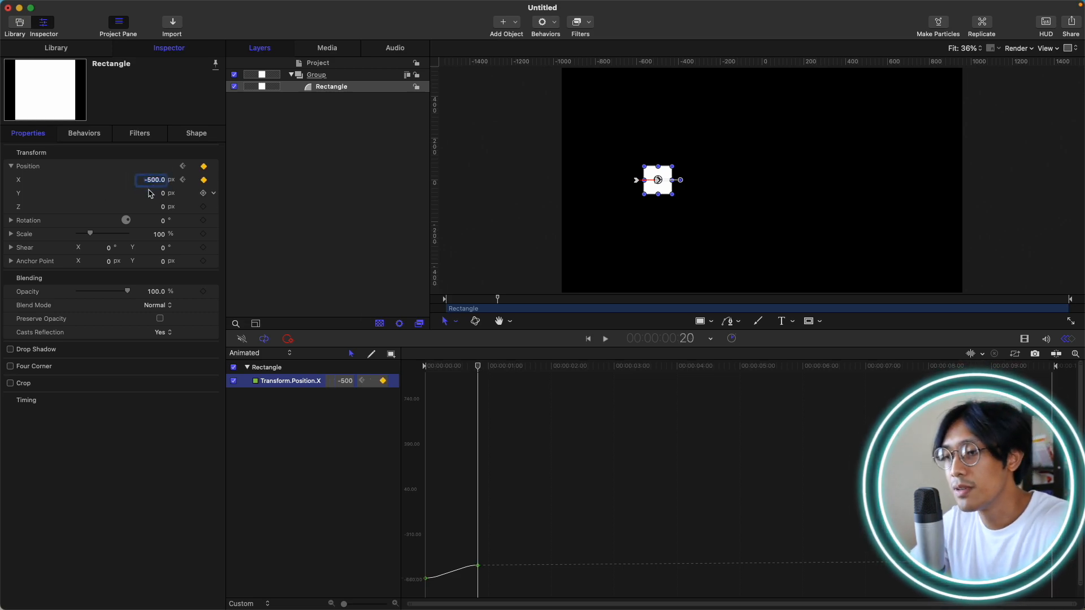
type("0")
key("Return")
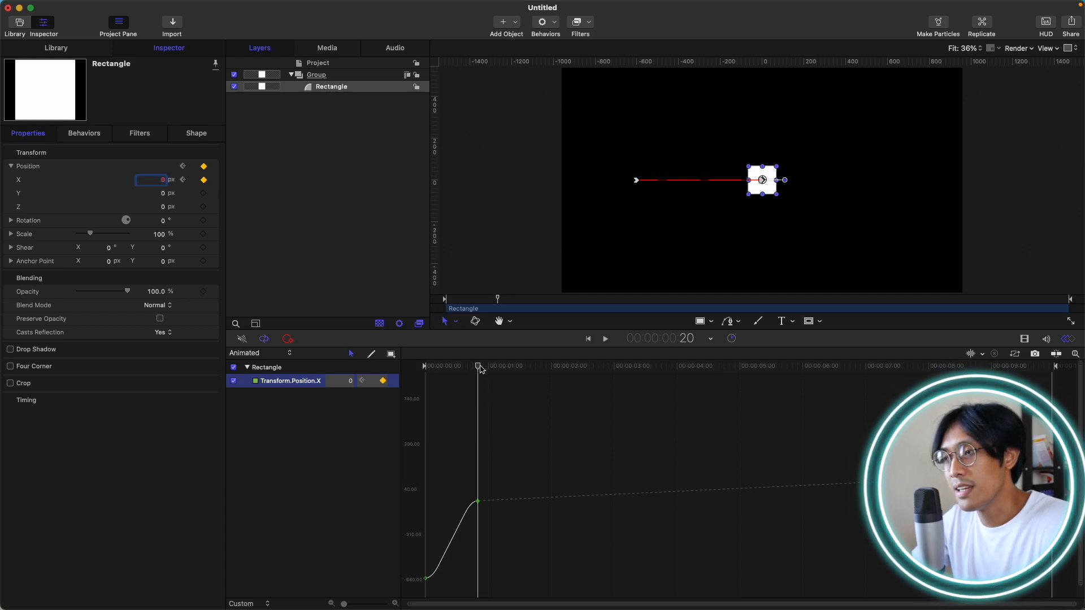
Scrub the Linear movement from frame 20 to 9:23 and return to the last keyframe at frame 20.
left_click_drag(480, 367, 1050, 367)
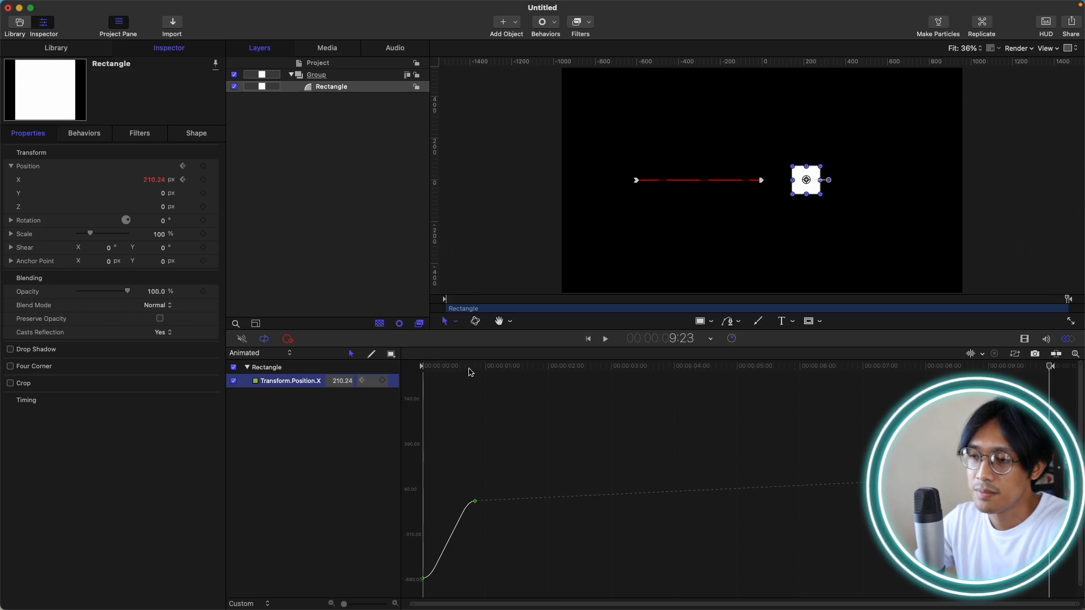
left_click(418, 368)
left_click(497, 368)
left_click_drag(498, 368, 476, 367)
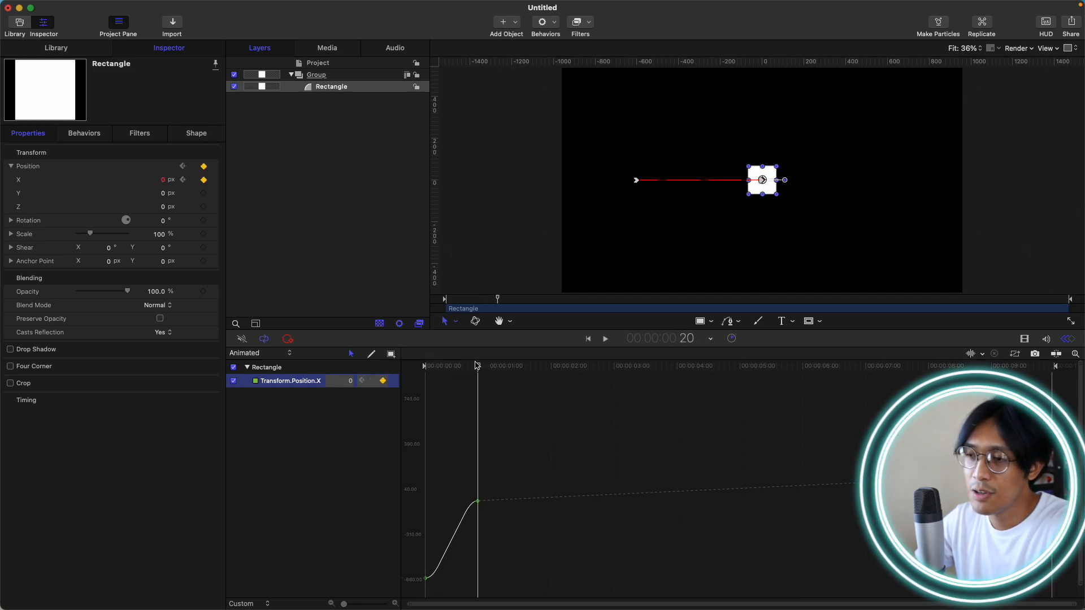
left_click_drag(475, 367, 479, 367)
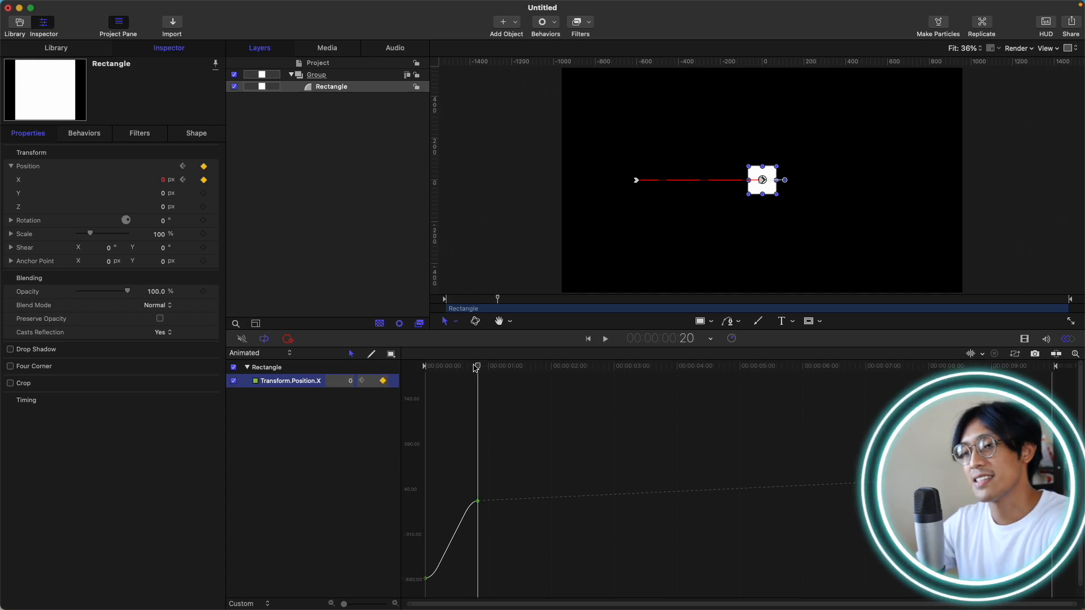
Set the Transform.Position.X curve to Constant after its last keyframe.
left_click(483, 443)
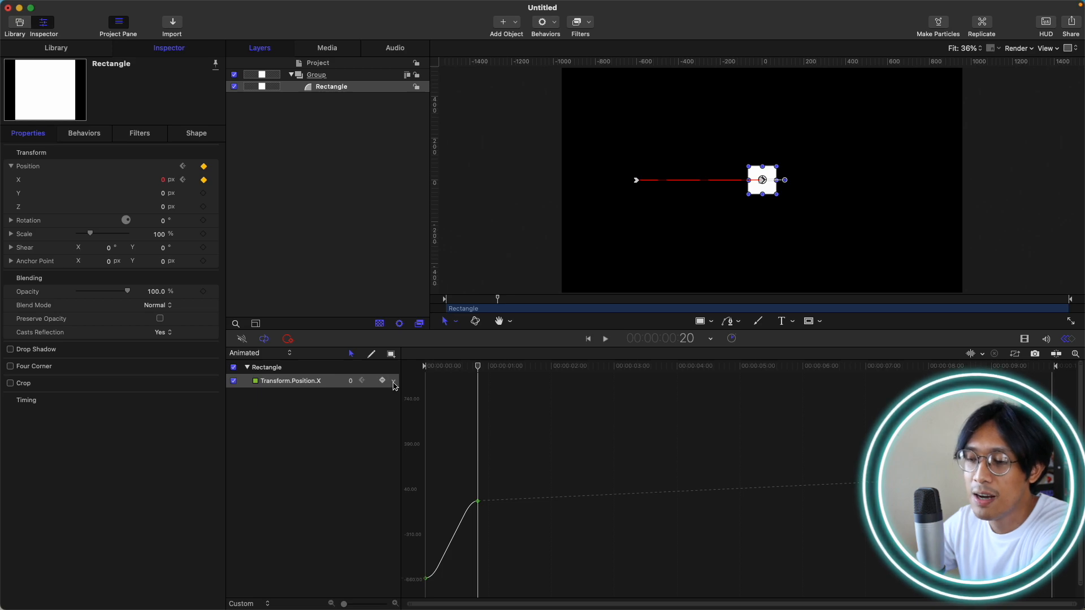
left_click(394, 386)
mouse_move(452, 520)
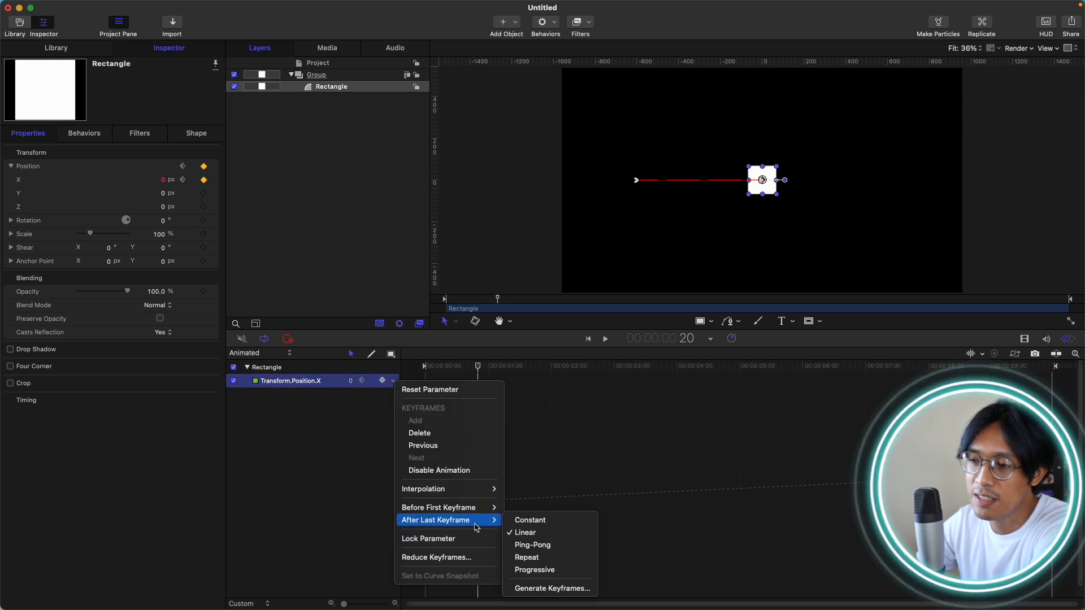
left_click(526, 521)
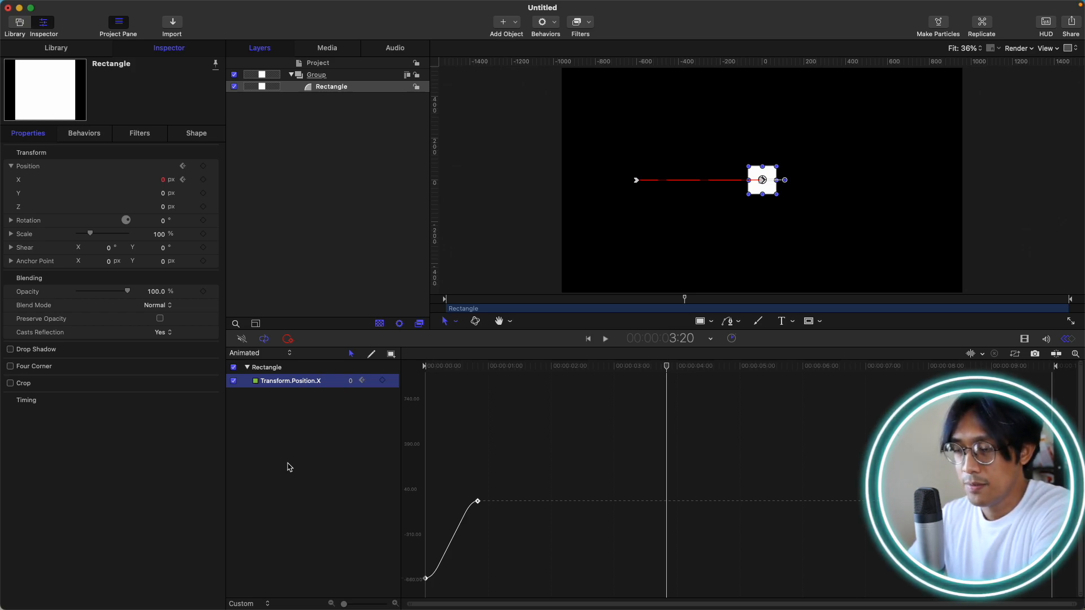
left_click(394, 383)
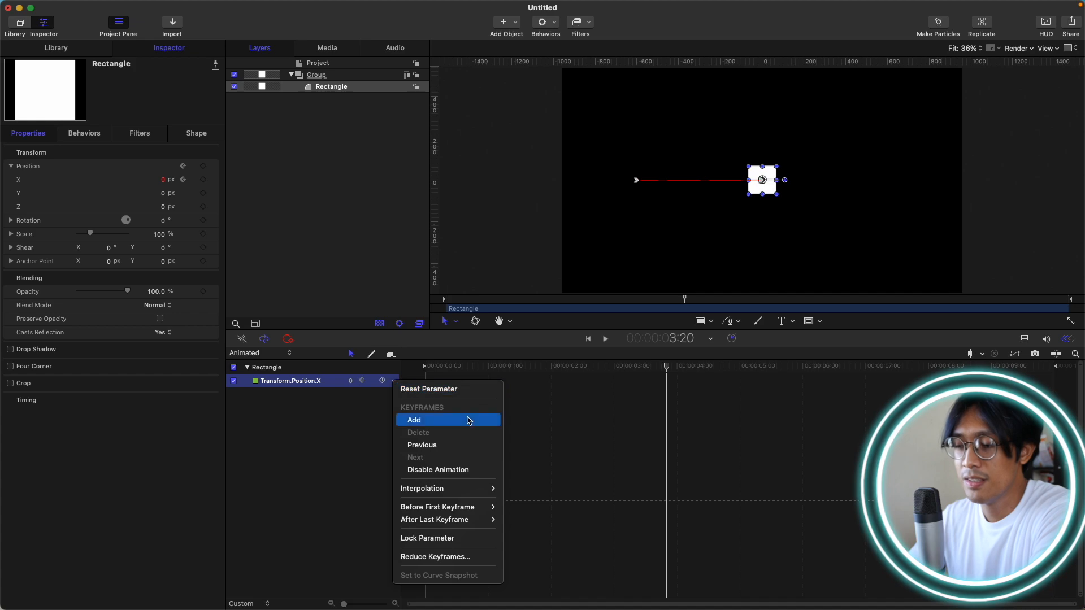
mouse_move(446, 489)
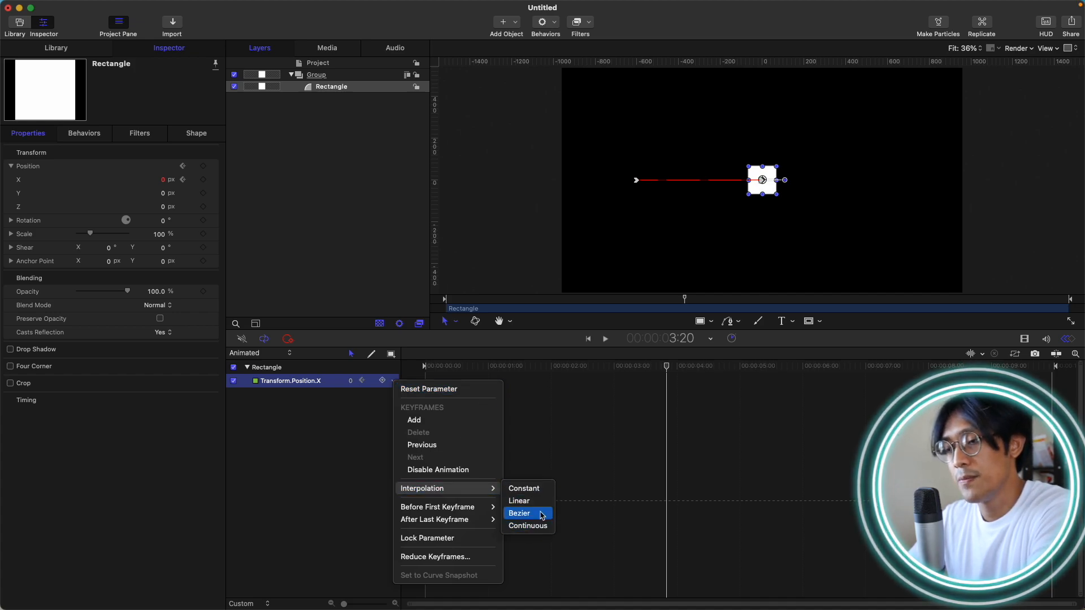
left_click(593, 441)
left_click(556, 458)
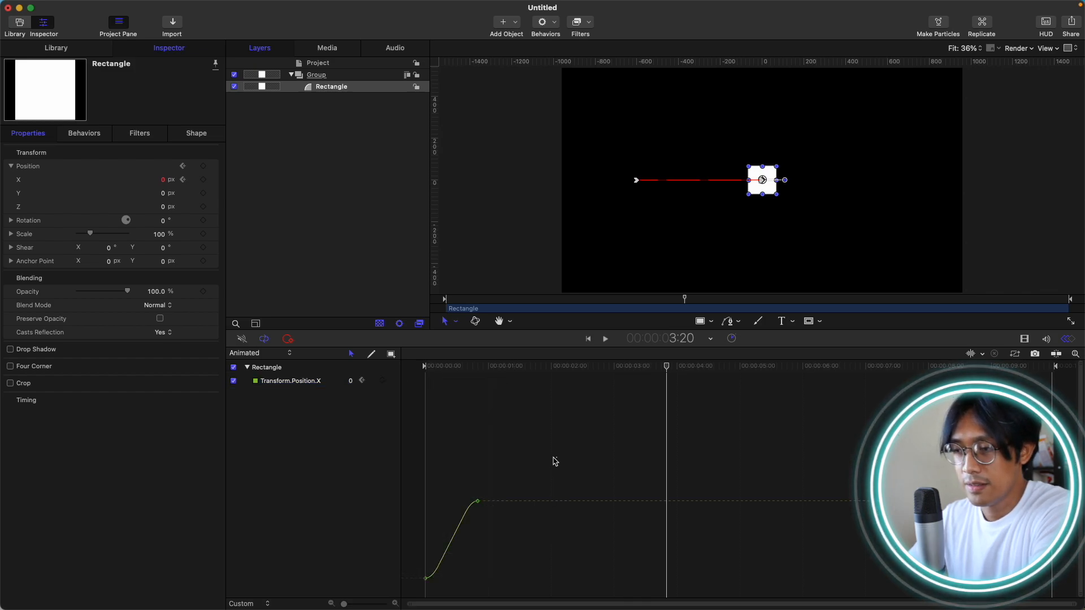
Set the interpolation of both Transform.Position.X keyframes to Bezier and play the movement from the first frame.
right_click(477, 502)
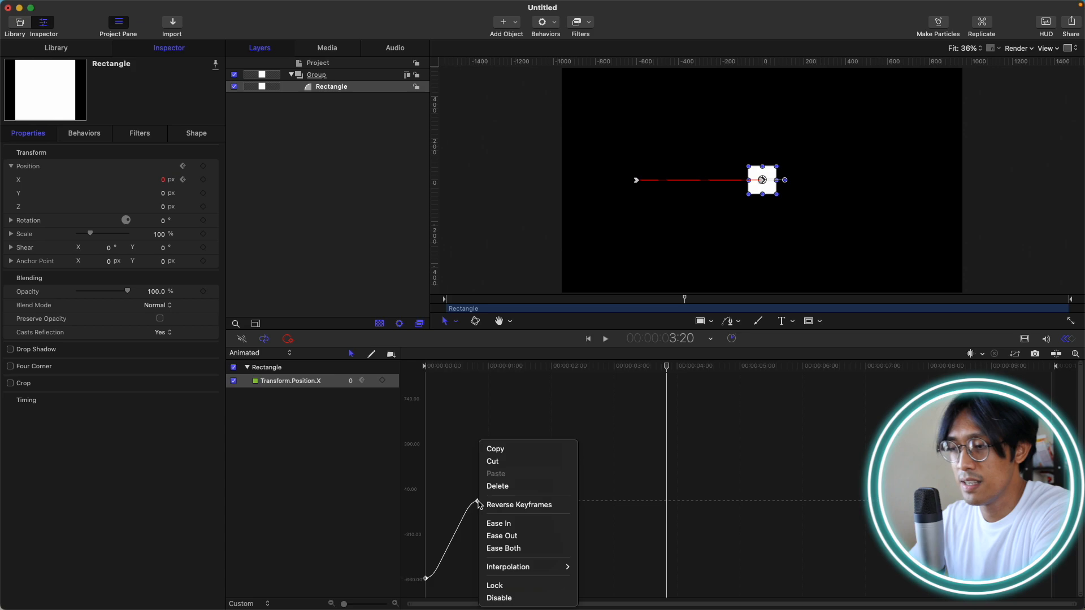
mouse_move(542, 566)
left_click(623, 569)
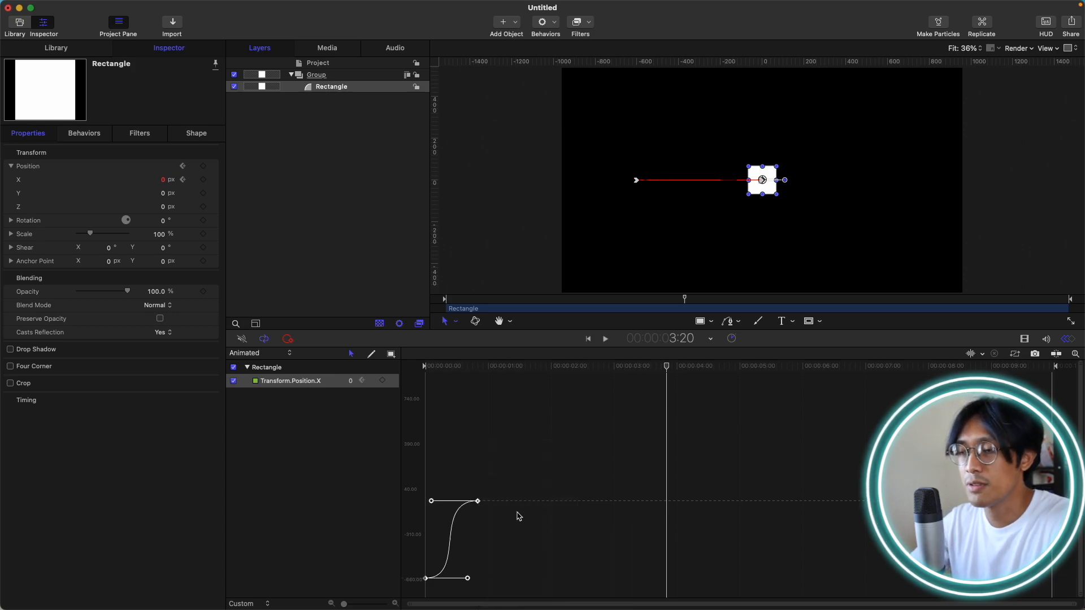
left_click_drag(468, 370, 353, 365)
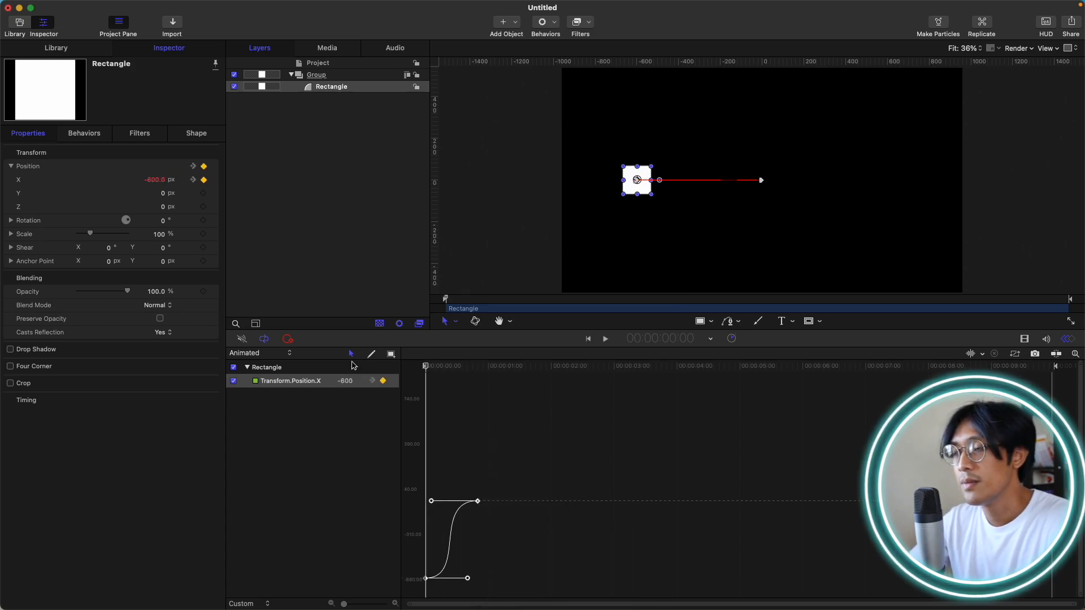
key("space")
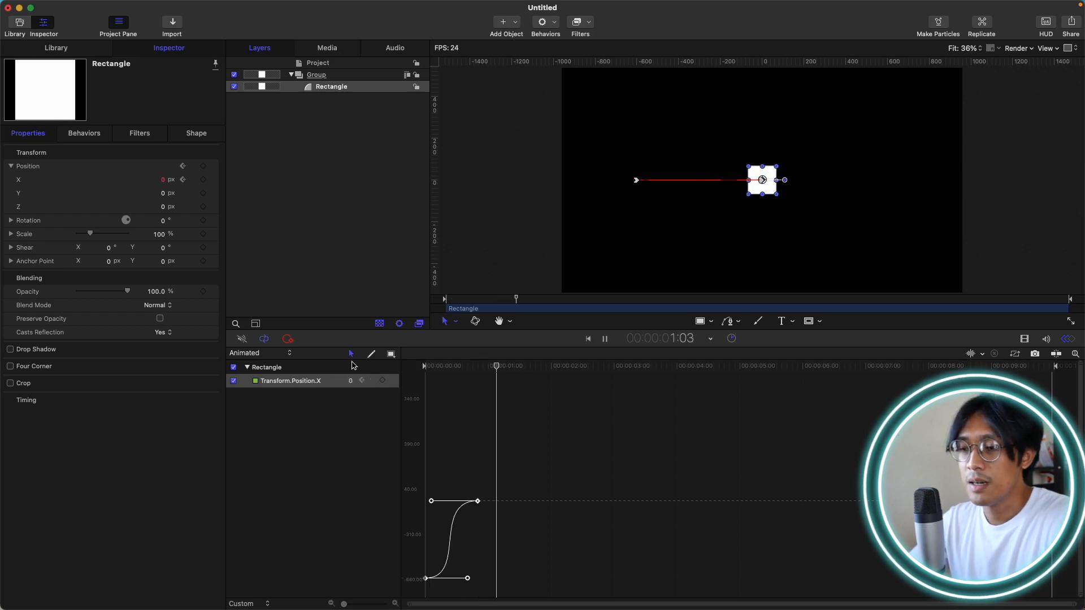
Adjust the Bezier handle of the last Transform.Position.X keyframe and replay the movement from the first frame.
left_click_drag(345, 605, 373, 605)
left_click_drag(616, 607, 554, 607)
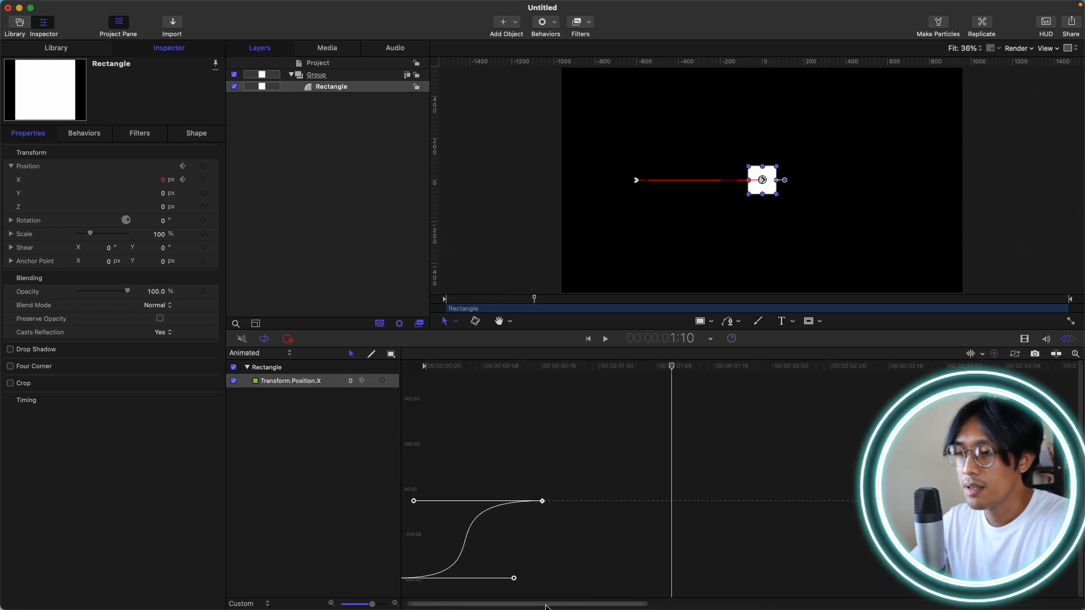
left_click(536, 540)
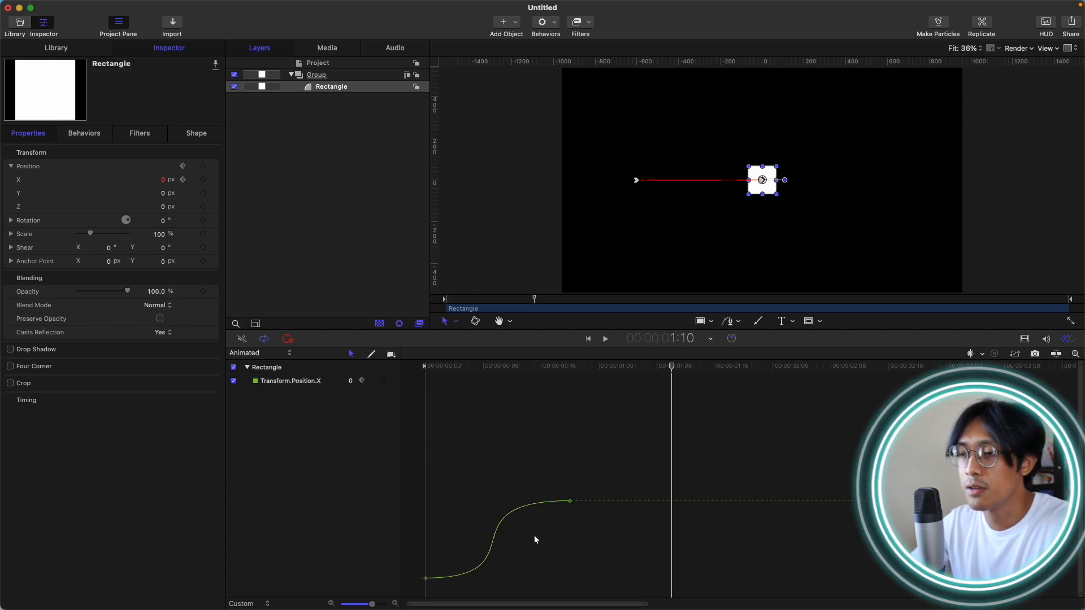
left_click_drag(535, 535, 624, 484)
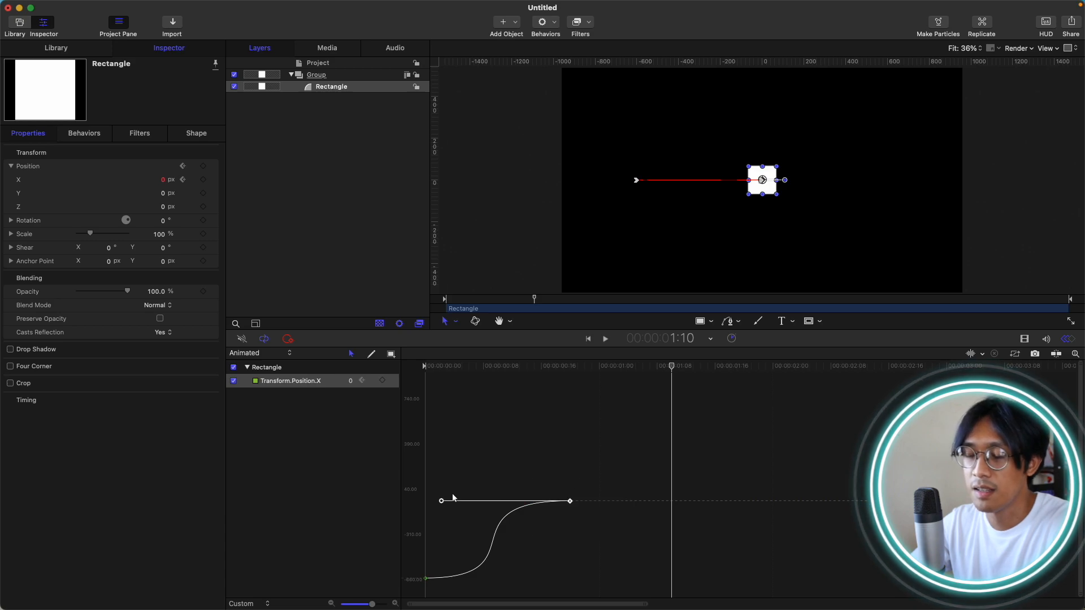
left_click_drag(452, 550, 315, 603)
left_click_drag(482, 366, 376, 370)
key("space")
key("space")
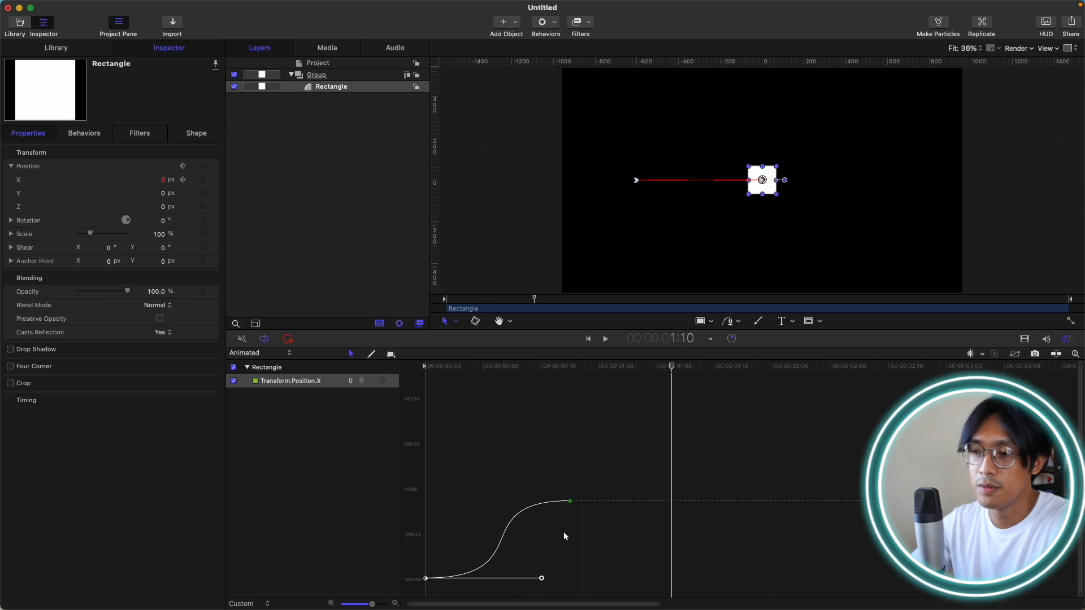
Shorten the first keyframe's horizontal Bezier handle to about a third of its length and replay the movement.
left_click_drag(542, 583, 465, 581)
left_click_drag(484, 365, 406, 367)
key("space")
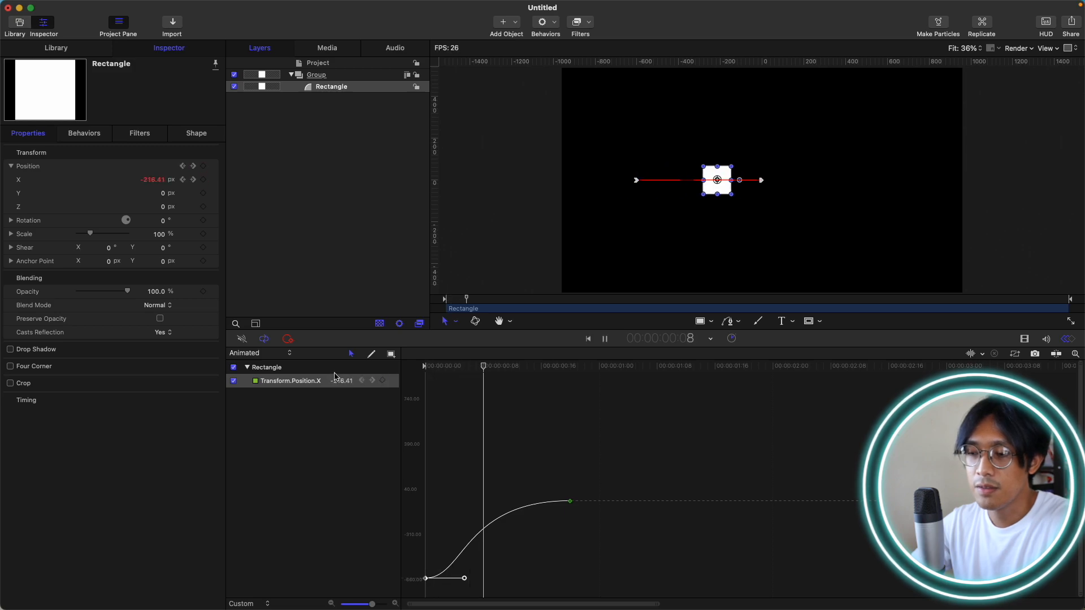
key("space")
Try angling the first keyframe's Bezier handle steeply upward, replay the movement, and undo the Bezier handle adjustments.
left_click_drag(465, 578, 430, 553)
left_click_drag(484, 359, 345, 366)
key("space")
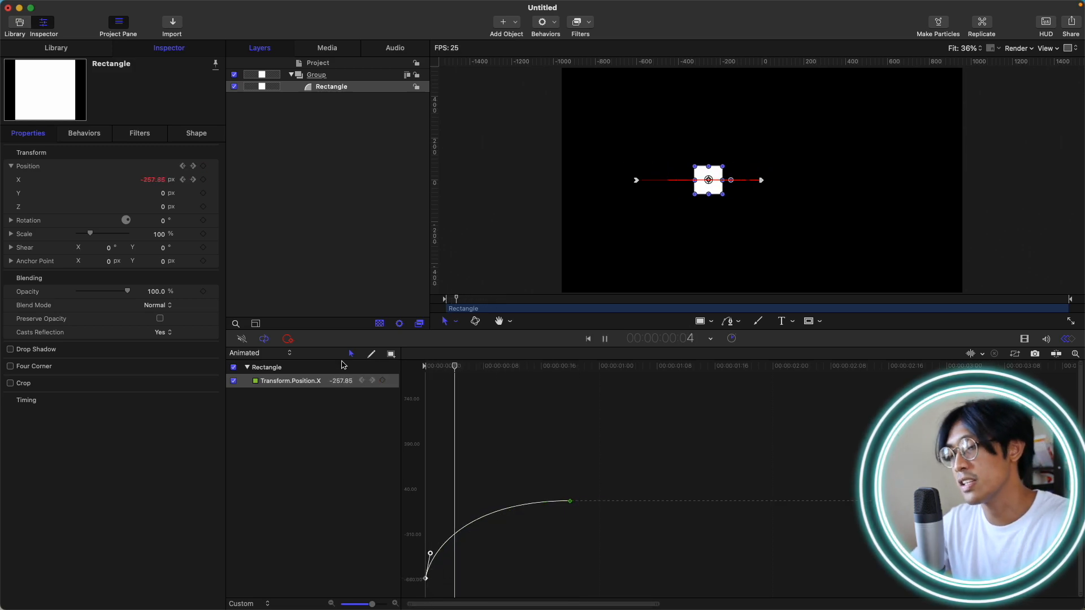
key("space")
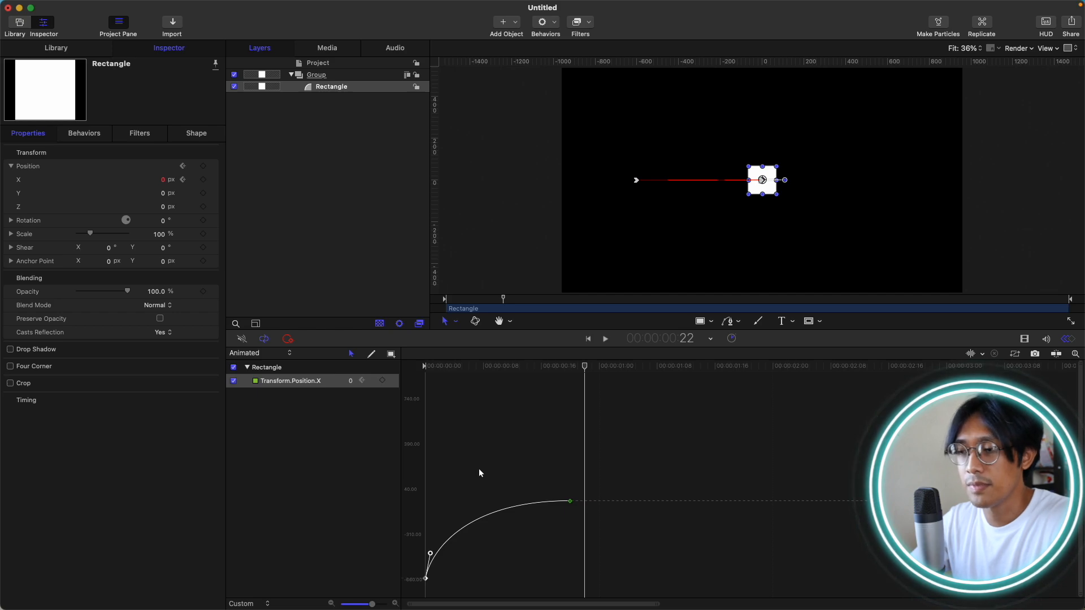
key("super+z")
key("super+z")
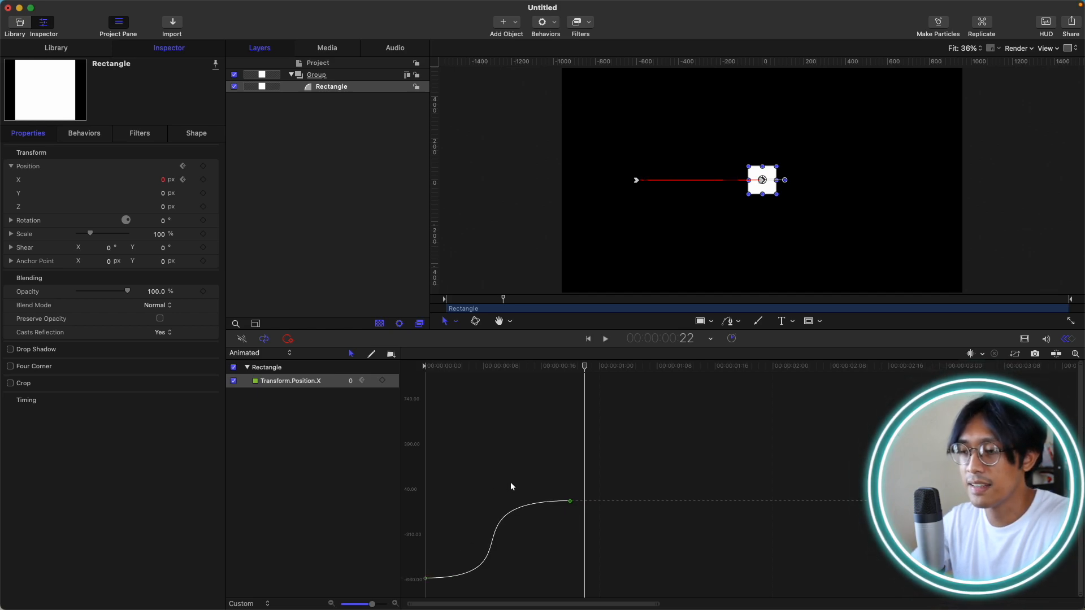
Set the interpolation of both Transform.Position.X keyframes to Continuous and play the movement from the first frame.
left_click_drag(625, 466, 401, 598)
right_click(570, 501)
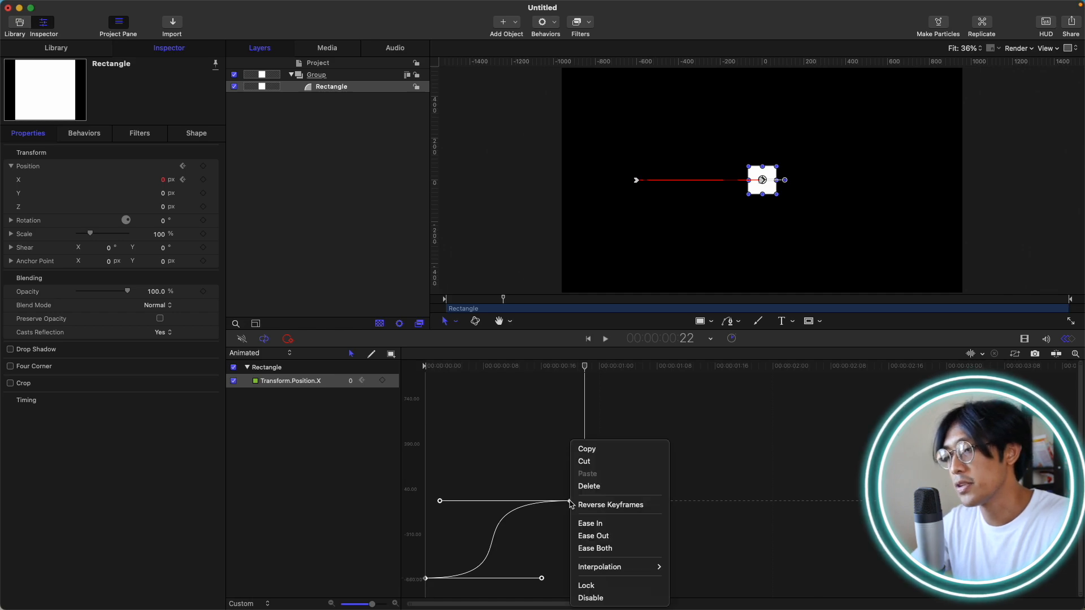
mouse_move(654, 568)
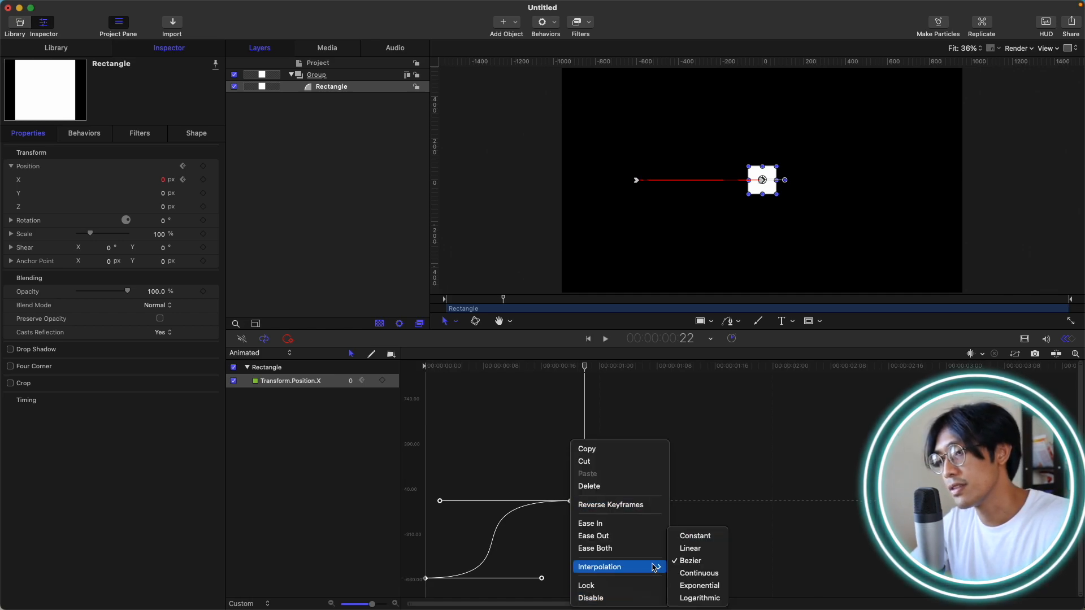
left_click(693, 573)
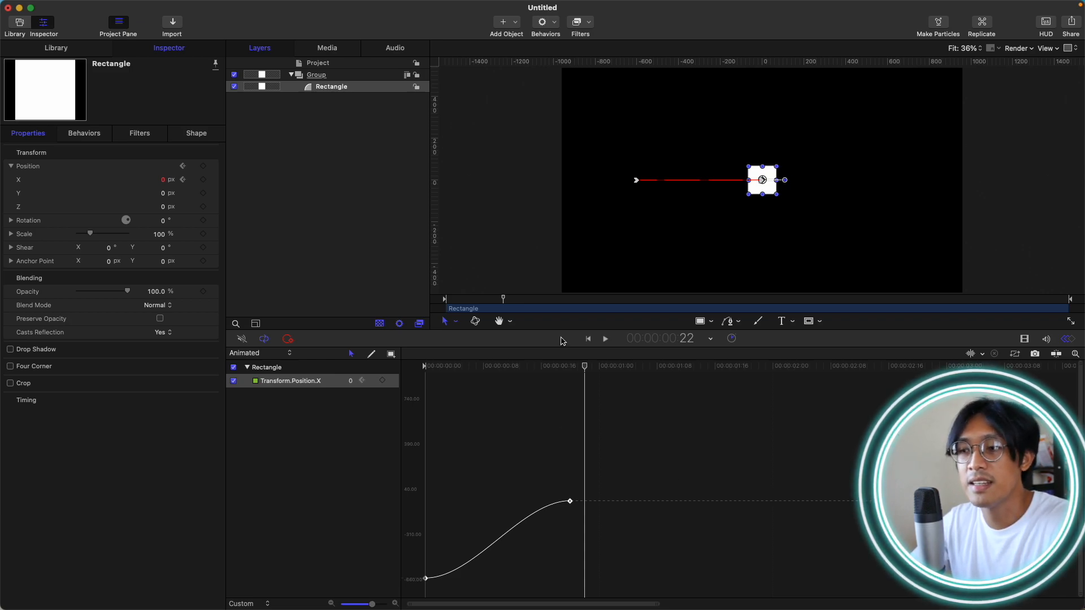
key("space")
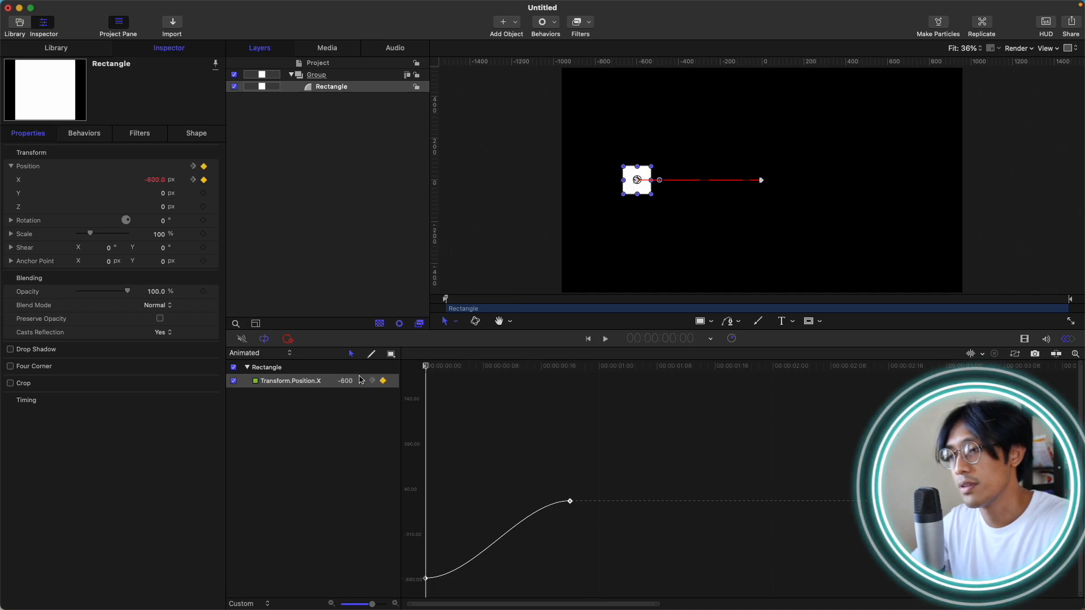
key("space")
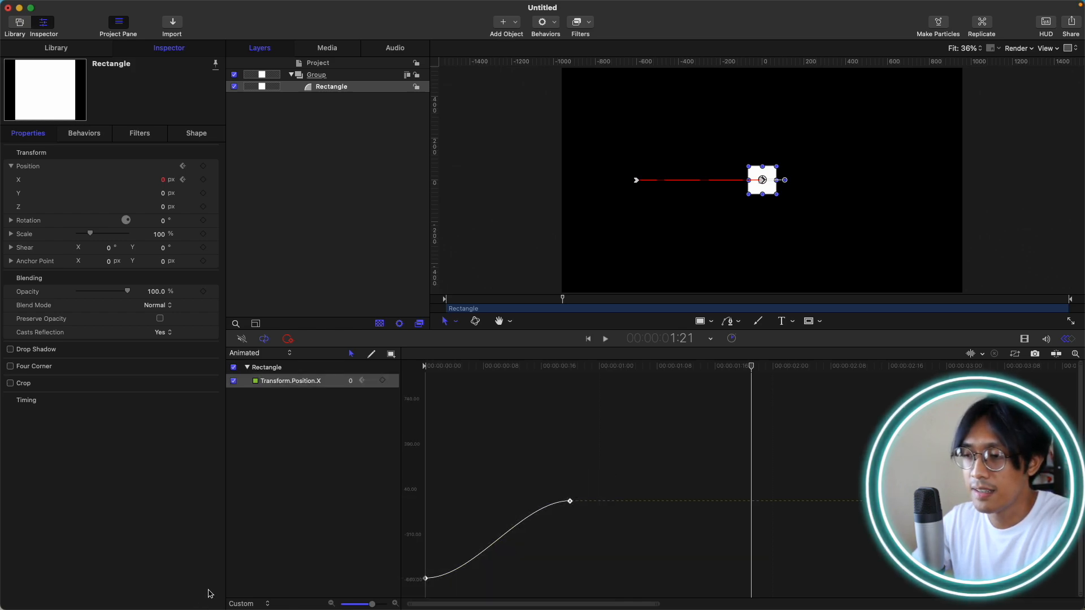
Set the interpolation of both Transform.Position.X keyframes to Exponential and play the movement from the first frame.
right_click(570, 501)
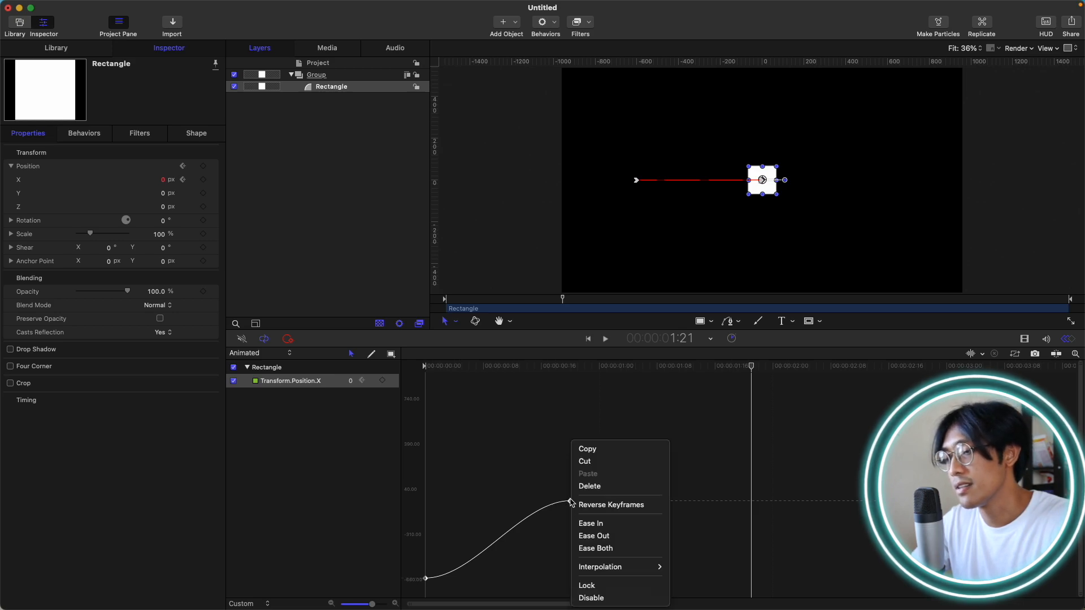
mouse_move(621, 567)
left_click(703, 585)
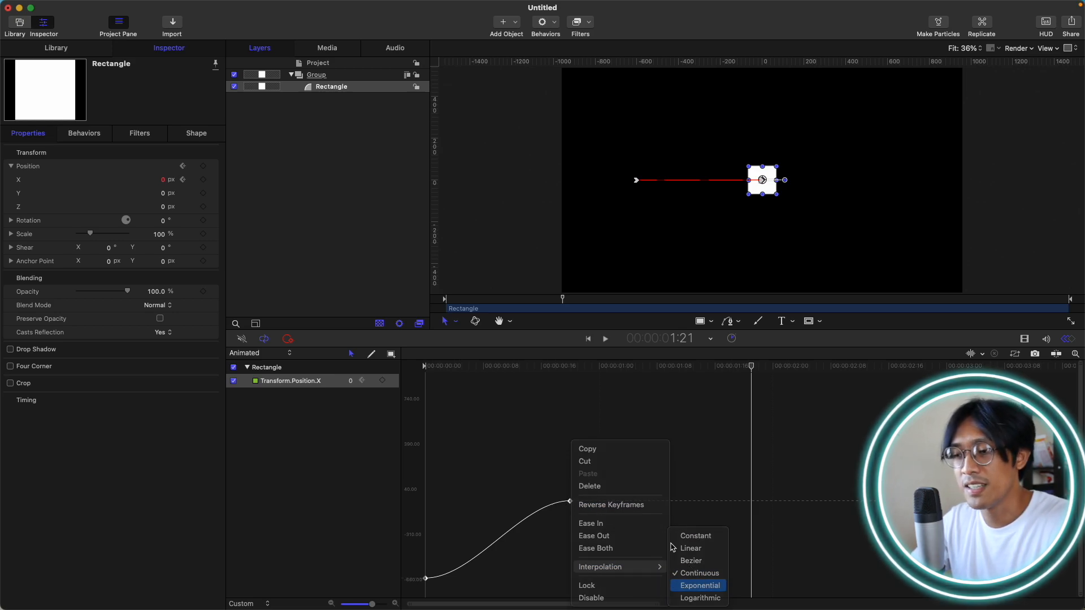
left_click_drag(580, 370, 364, 391)
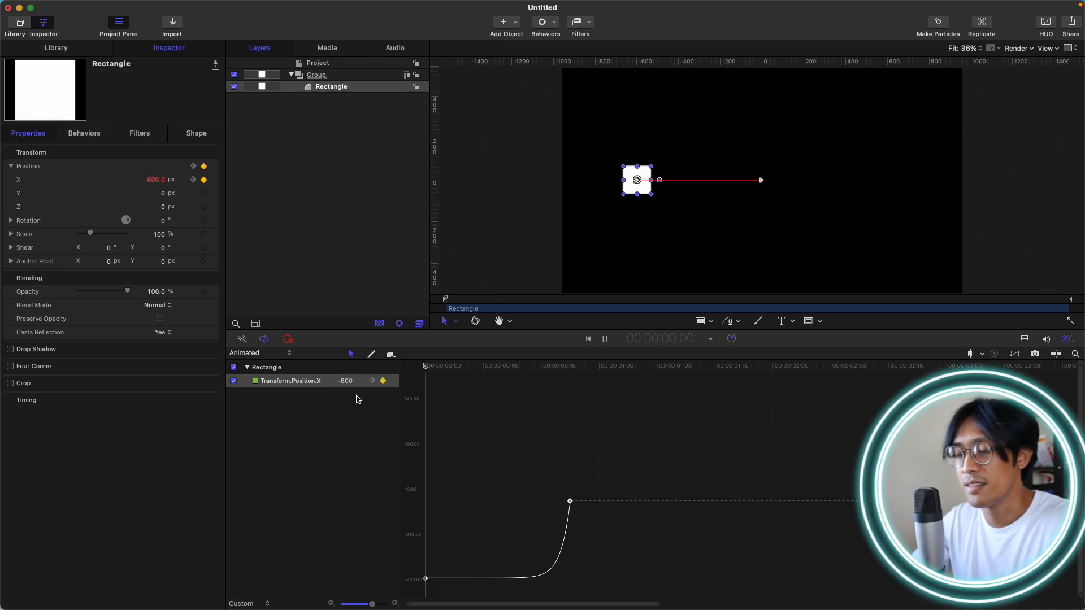
key("space")
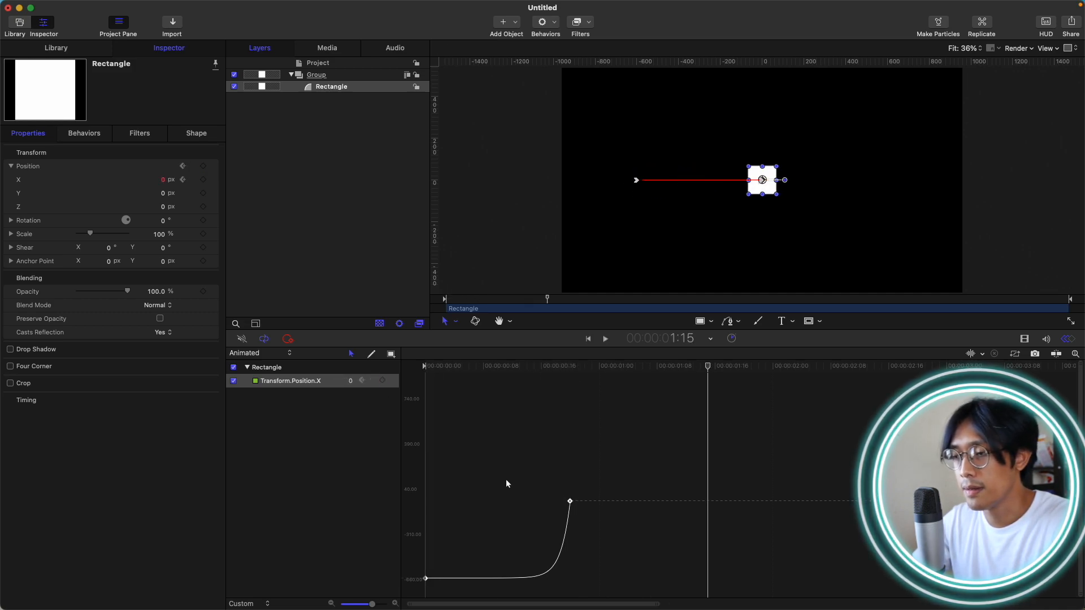
Set the interpolation of both Transform.Position.X keyframes to Logarithmic and play the movement from the first frame.
right_click(570, 502)
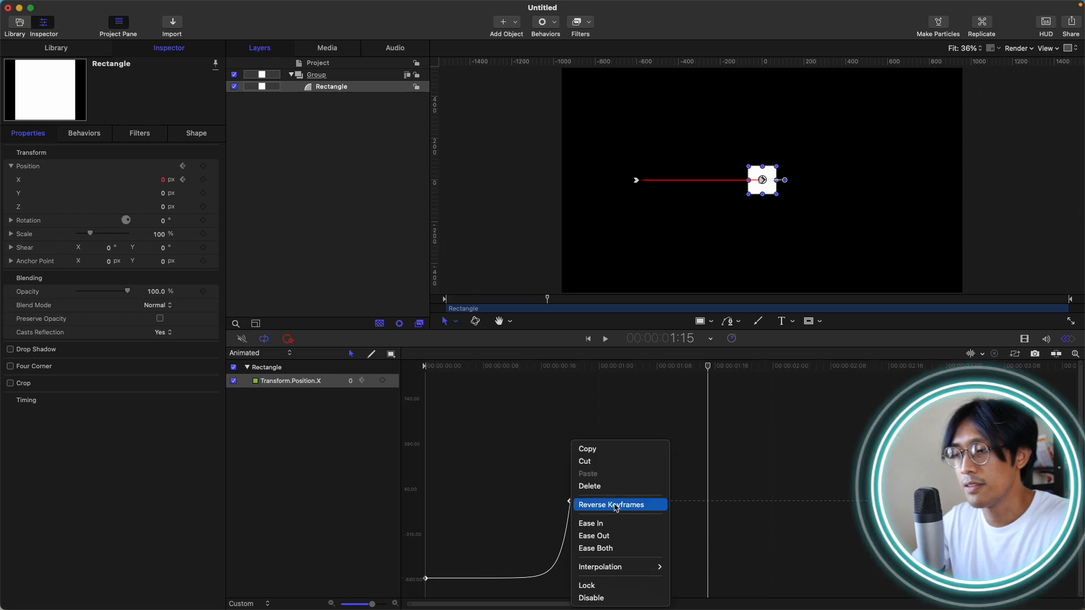
mouse_move(628, 567)
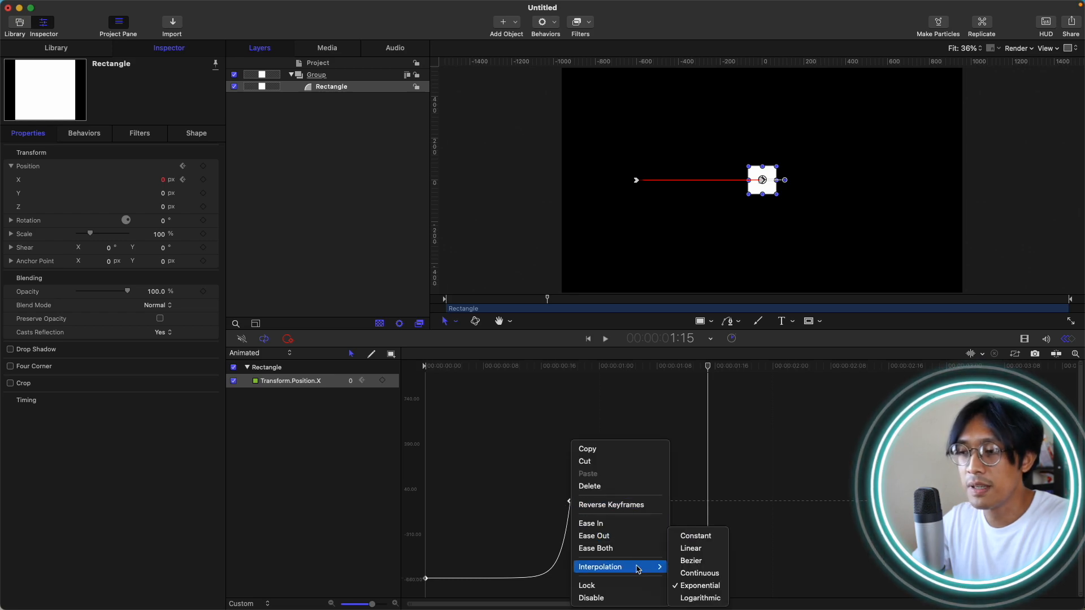
left_click(700, 598)
key("space")
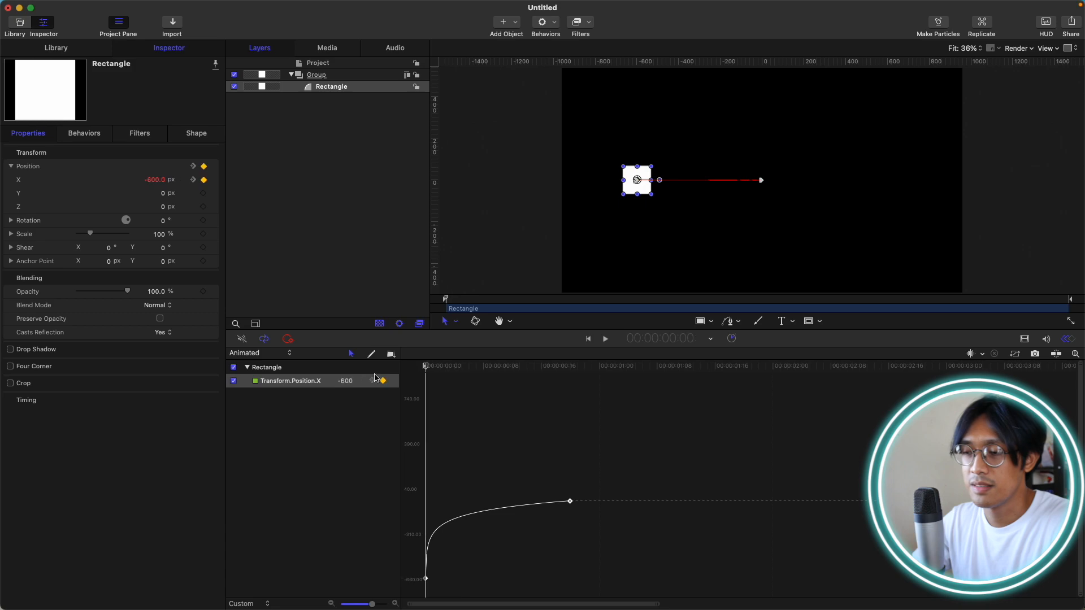
key("space")
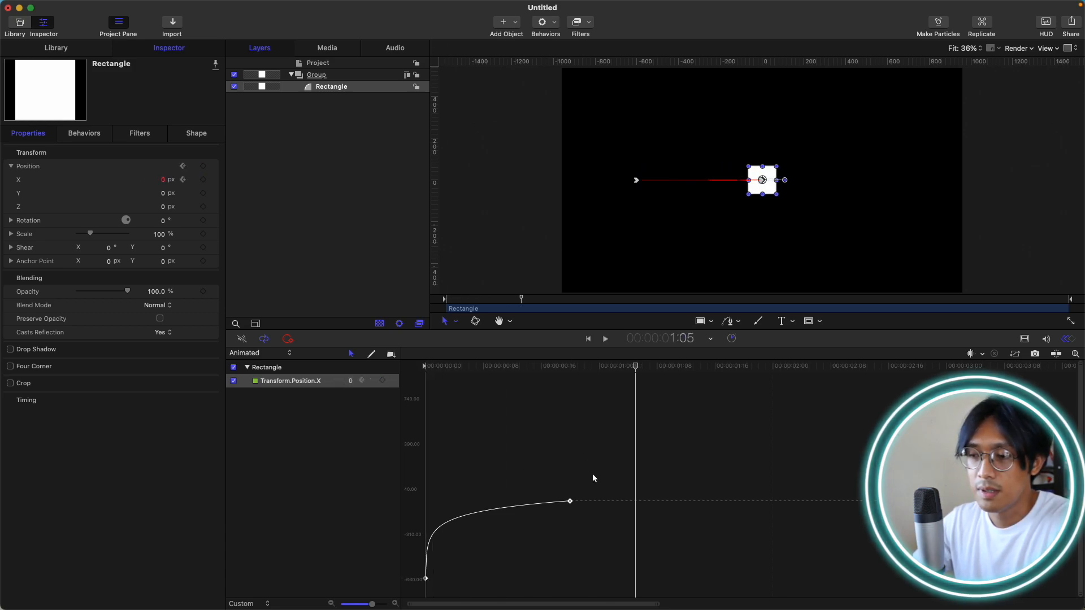
Switch both Transform.Position.X keyframes back to Bezier interpolation and play the movement from the first frame.
right_click(427, 581)
mouse_move(457, 567)
left_click(547, 561)
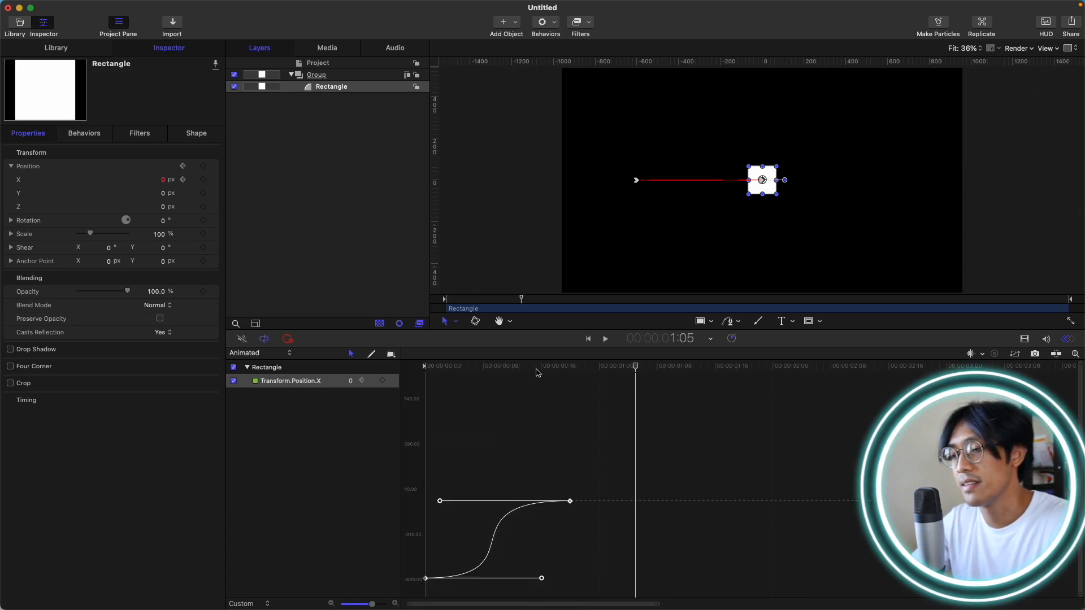
key("space")
key("space")
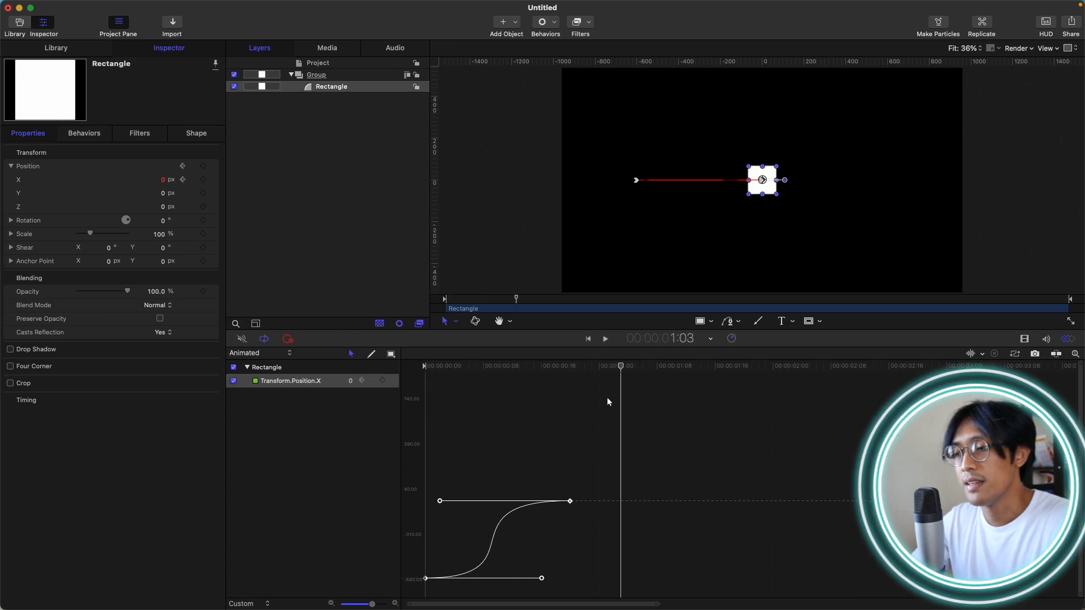
Set the interpolation of both Transform.Position.X keyframes to Linear and play the movement from the first frame.
right_click(570, 500)
mouse_move(626, 565)
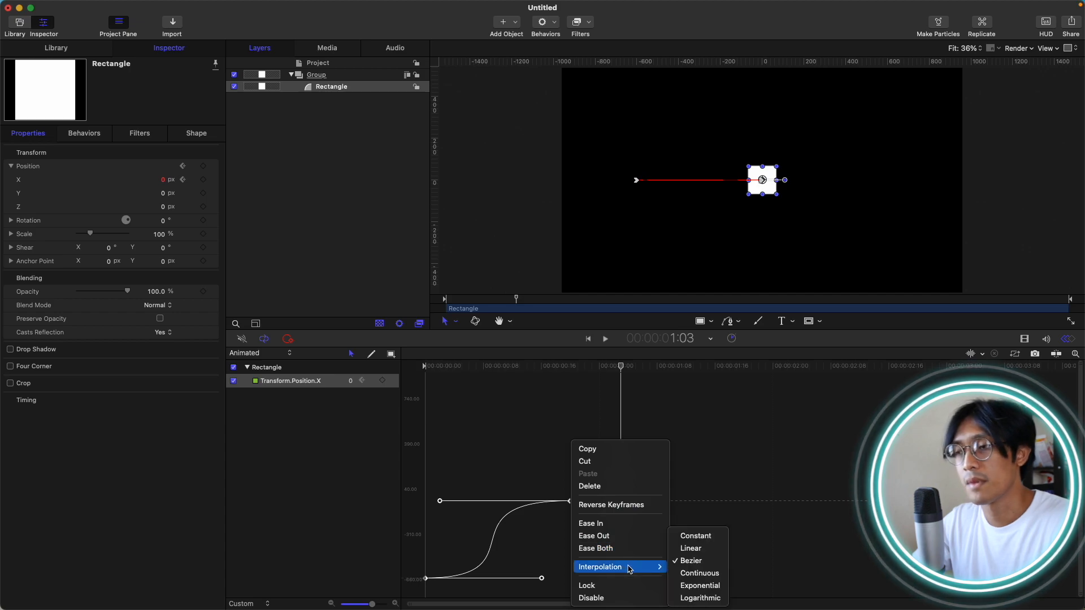
left_click(692, 548)
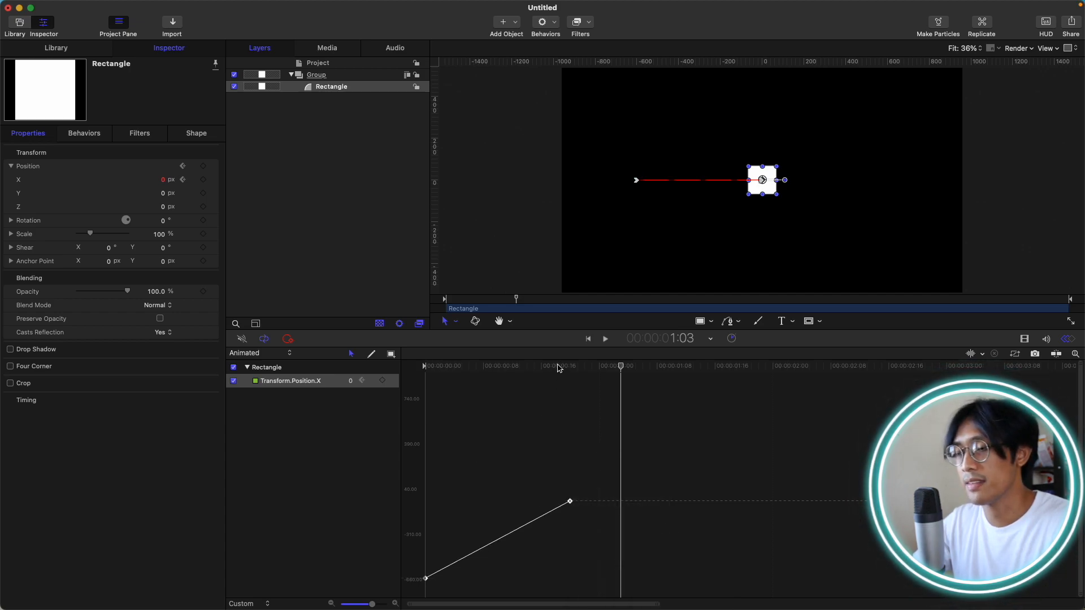
key("Home")
key("space")
key("space")
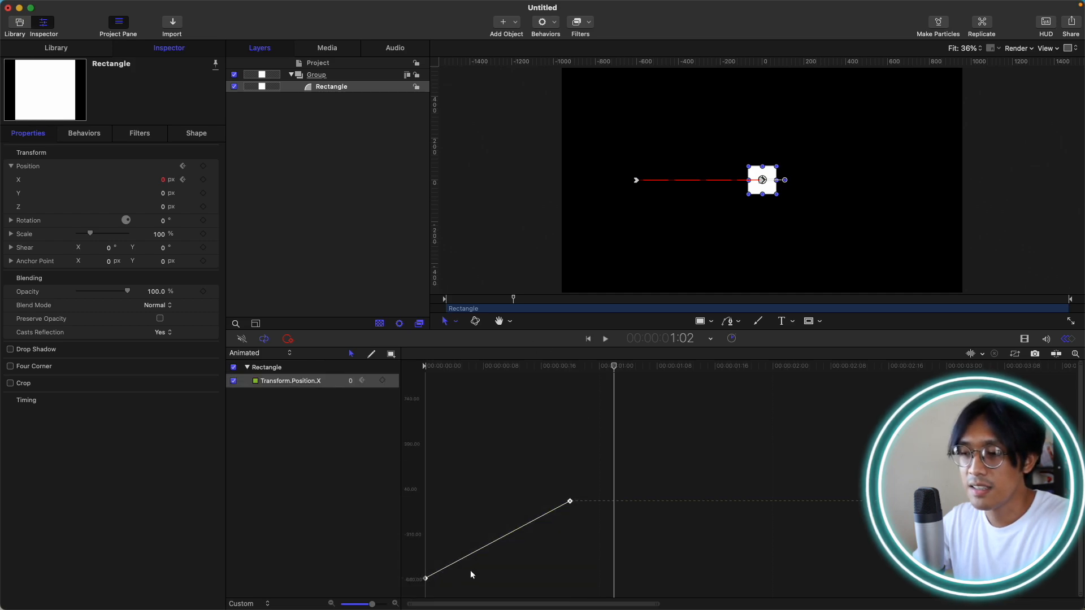
Set the interpolation of both Transform.Position.X keyframes to Constant and play the movement twice from the first frame.
right_click(425, 578)
mouse_move(477, 575)
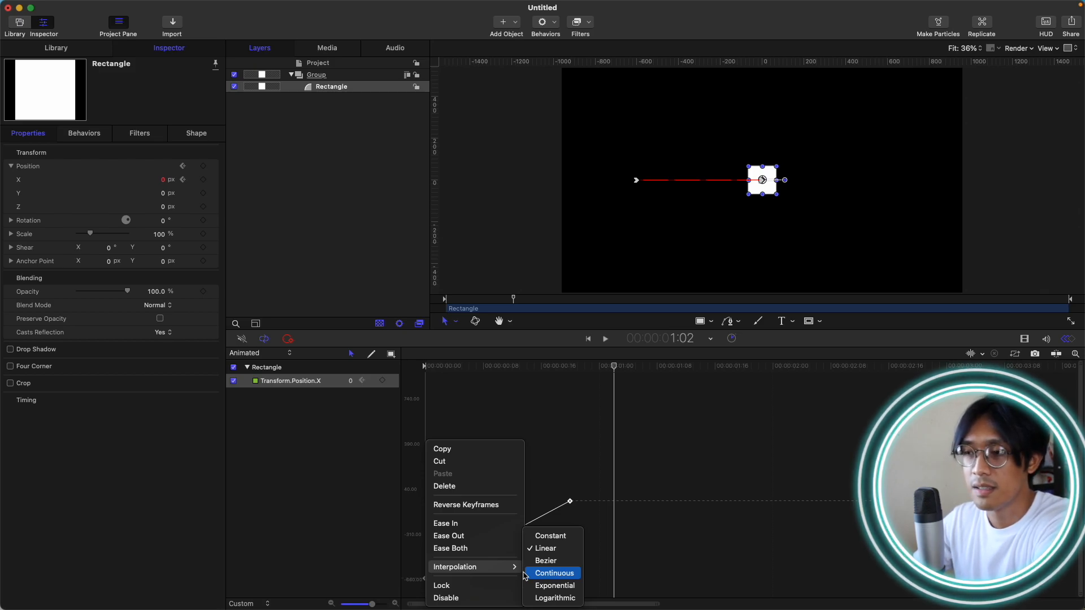
left_click(559, 536)
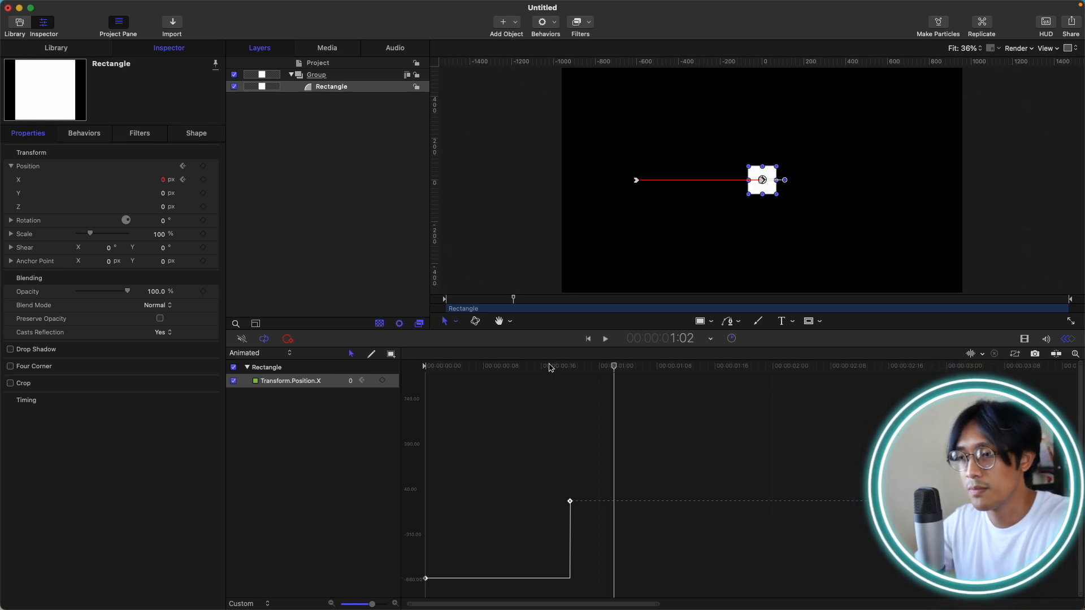
left_click_drag(551, 371, 333, 377)
key("space")
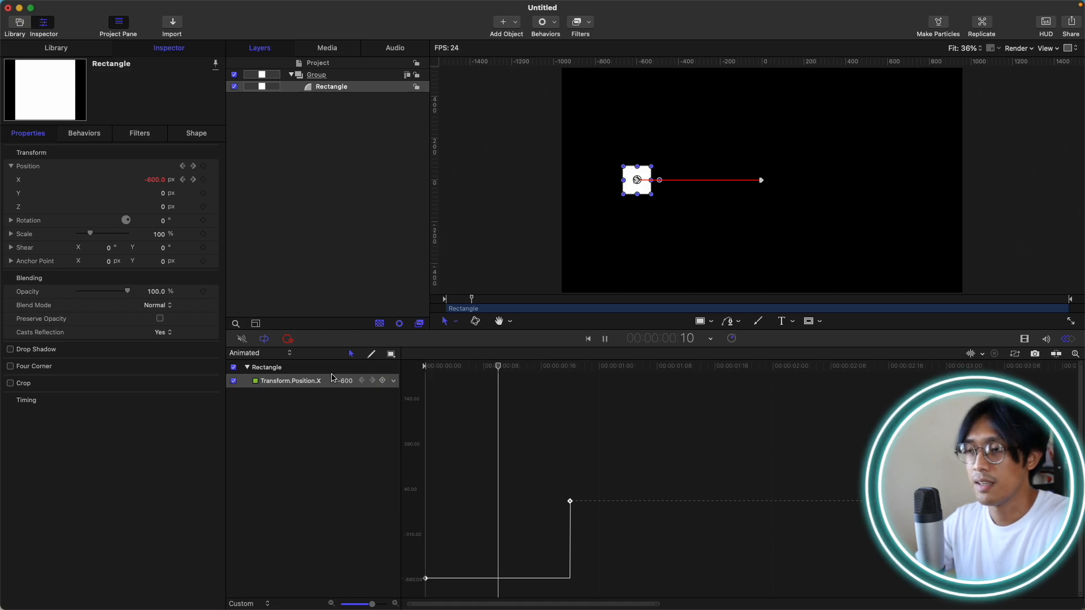
key("space")
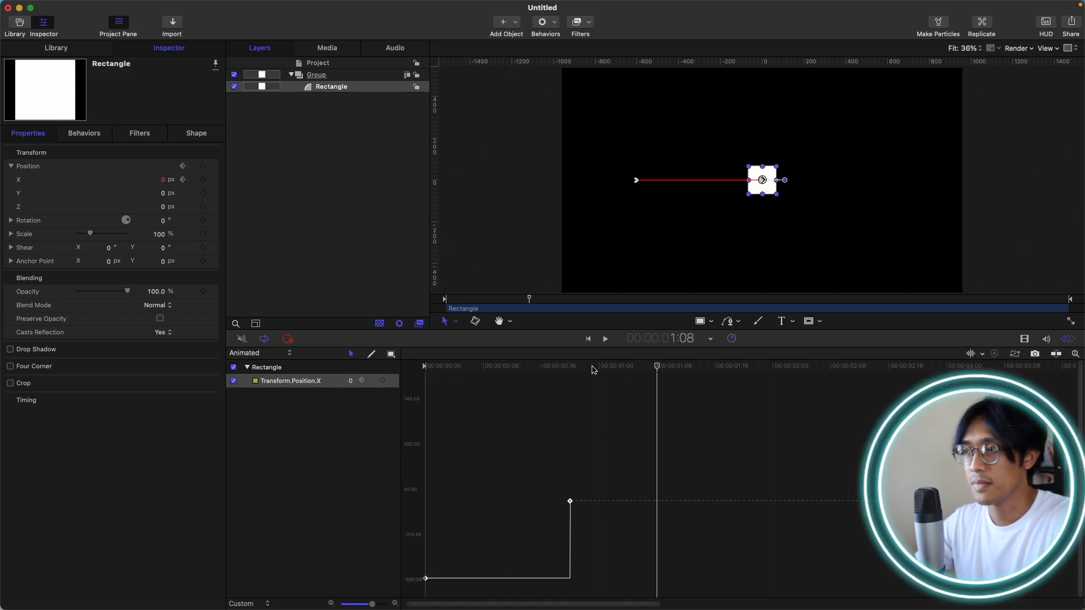
left_click_drag(597, 369, 323, 376)
key("space")
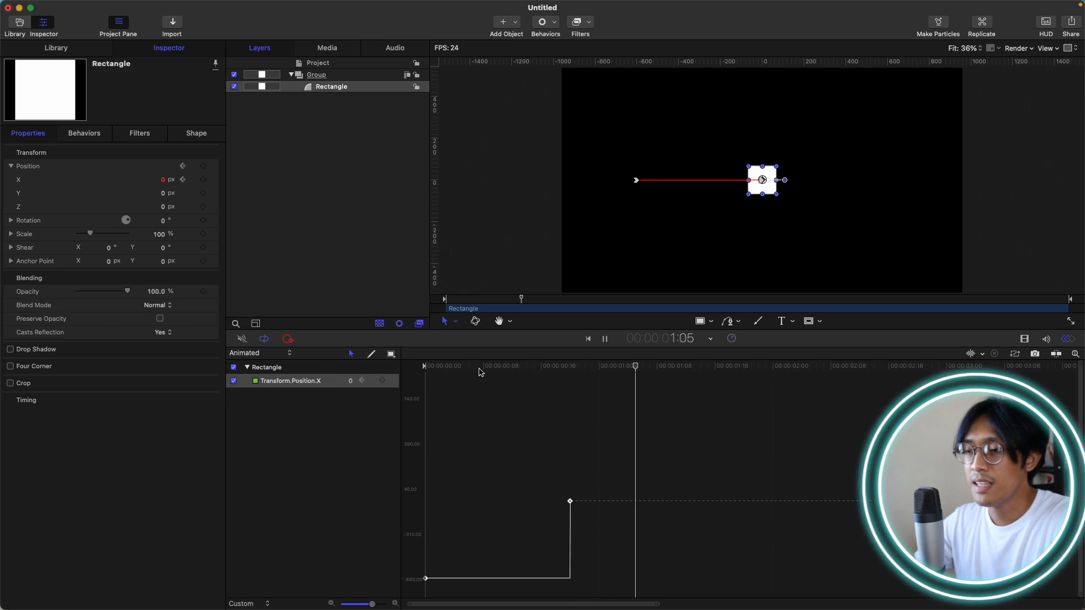
key("space")
Go to the second Position X keyframe at frame 20 and set its value to -200 px.
left_click_drag(516, 368, 493, 368)
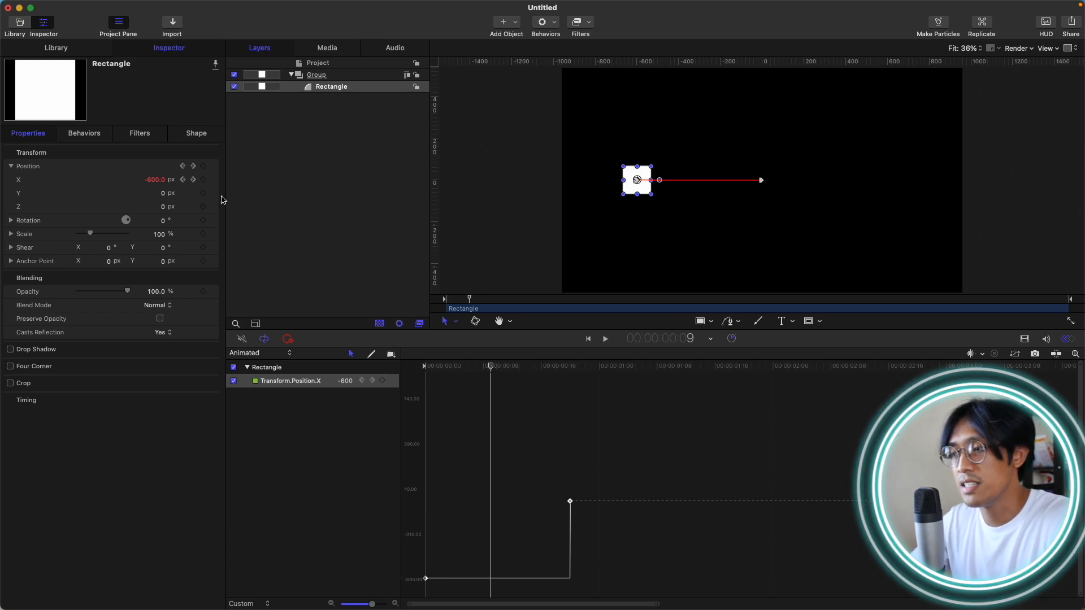
left_click(194, 181)
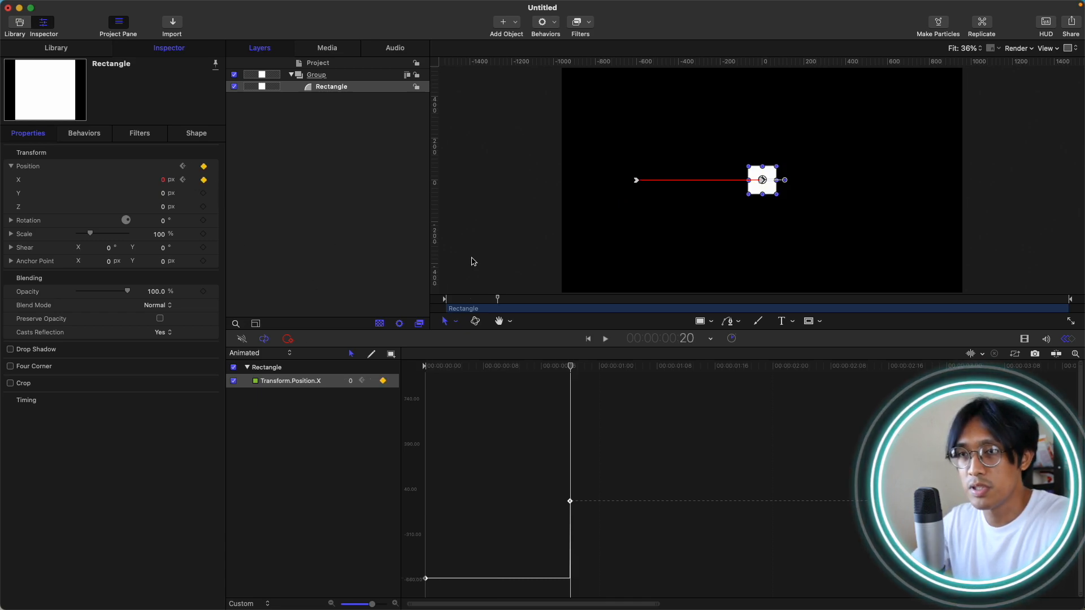
left_click(160, 181)
type("-20")
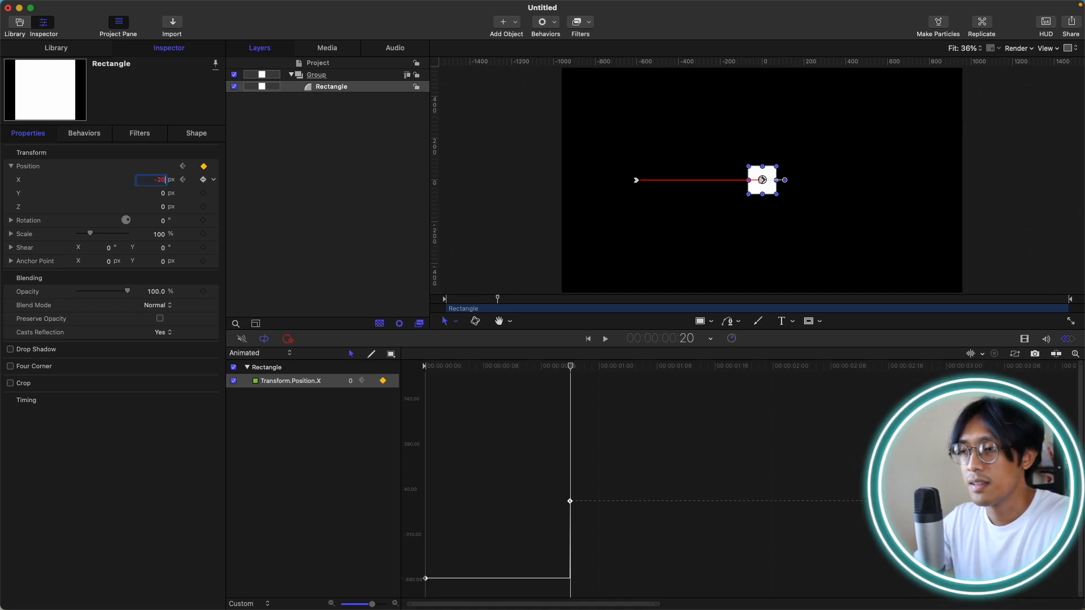
type("0")
key("Return")
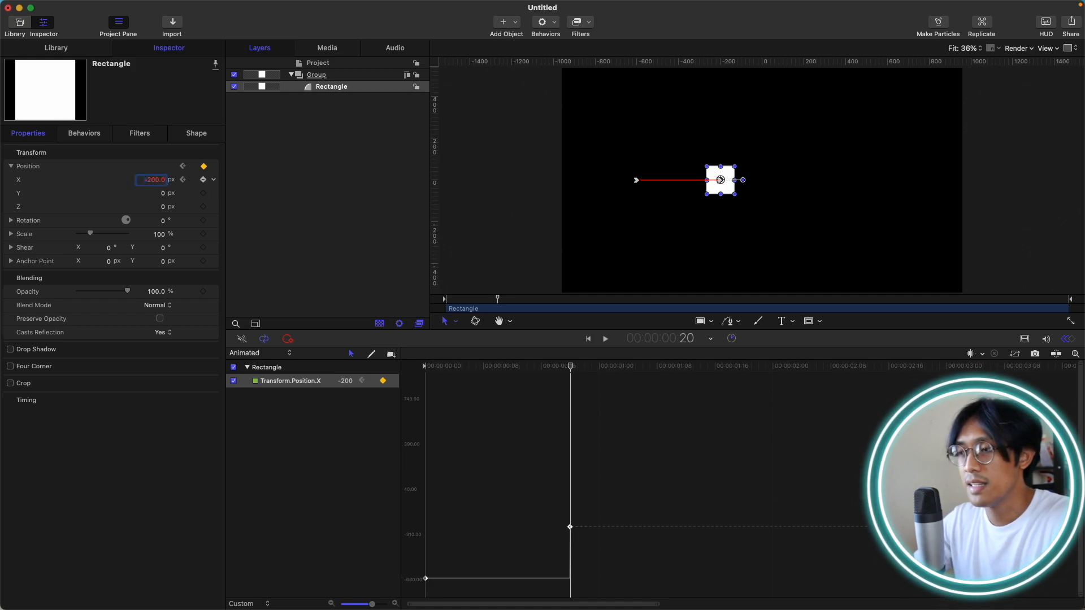
Move the playhead to 1:10 and add a Position X keyframe with a value of 0 px.
left_click(657, 367)
key("Left")
key("Left")
key("Left")
key("Left")
key("Left")
key("Right")
key("Right")
key("Right")
key("Right")
key("Right")
key("Right")
key("Right")
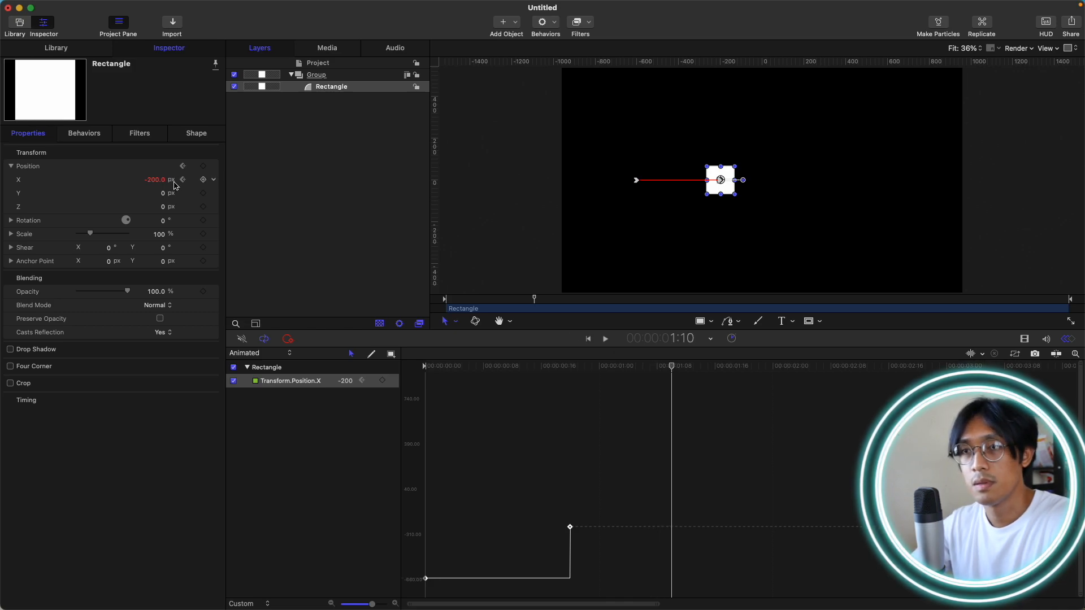
left_click(145, 181)
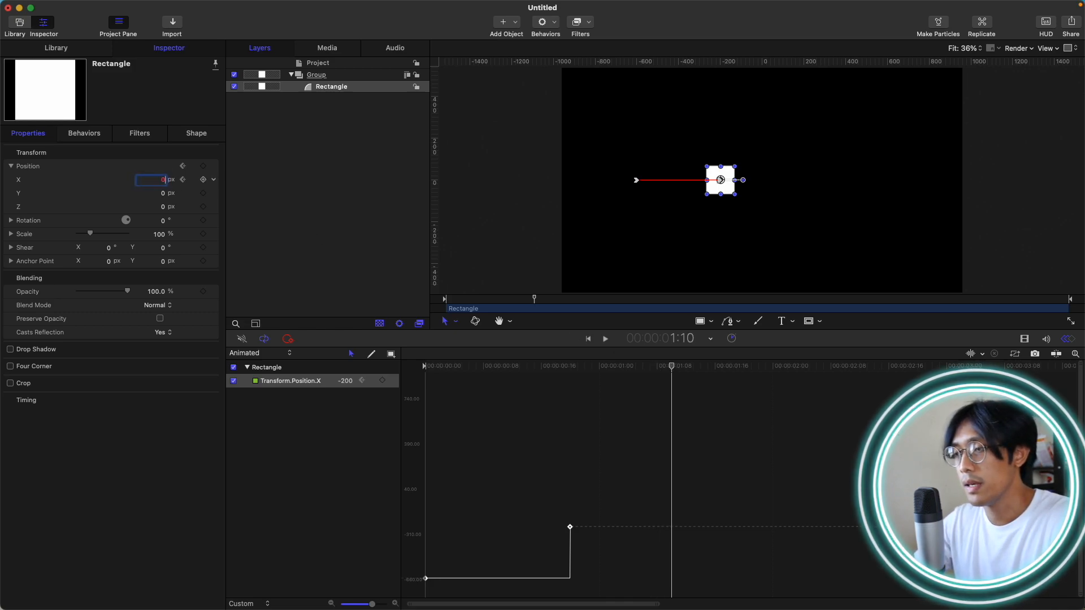
type("0")
key("Return")
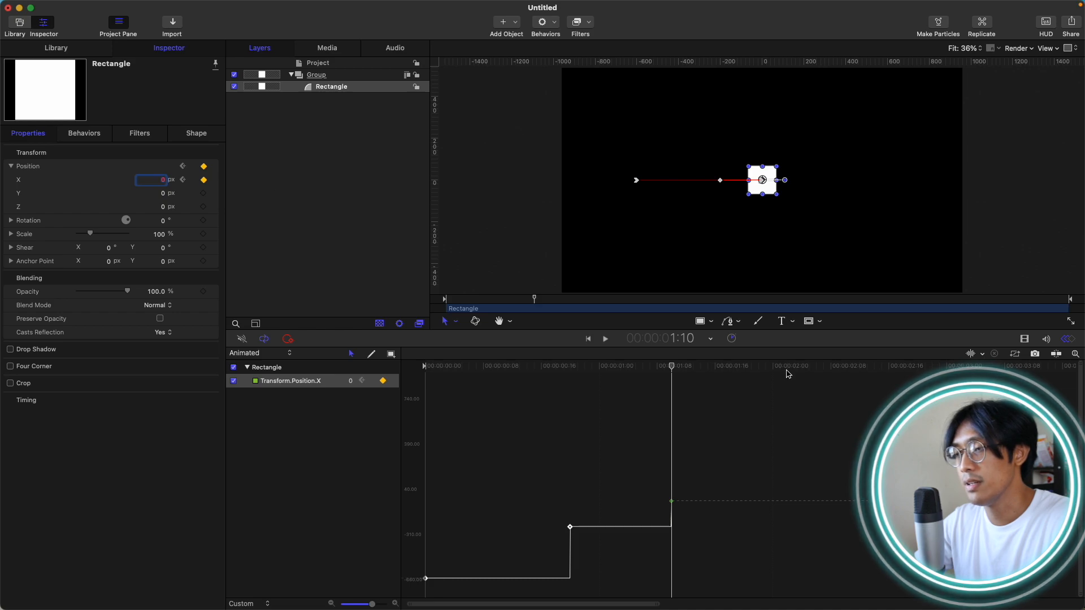
Move the playhead to 1:20 and add a Position X keyframe with a value of 200 px.
left_click(682, 340)
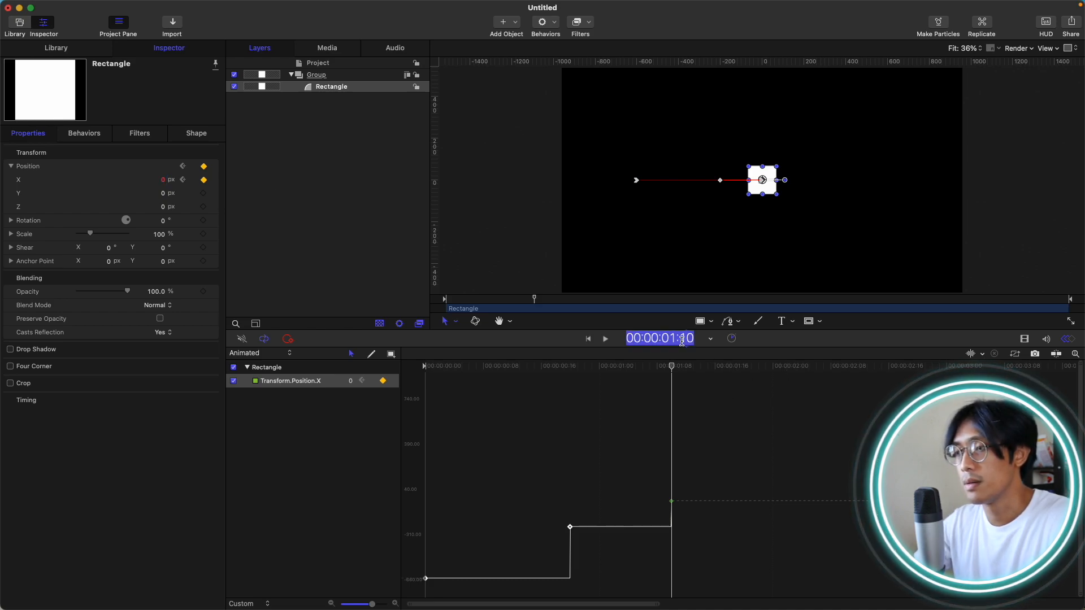
type("120")
key("Return")
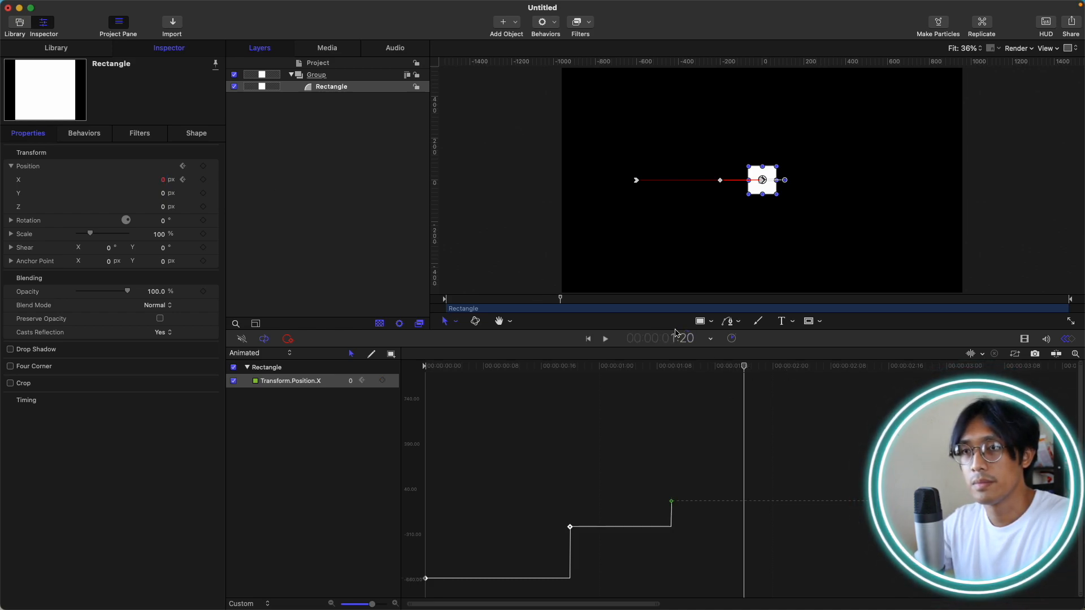
left_click(164, 180)
type("200")
key("Return")
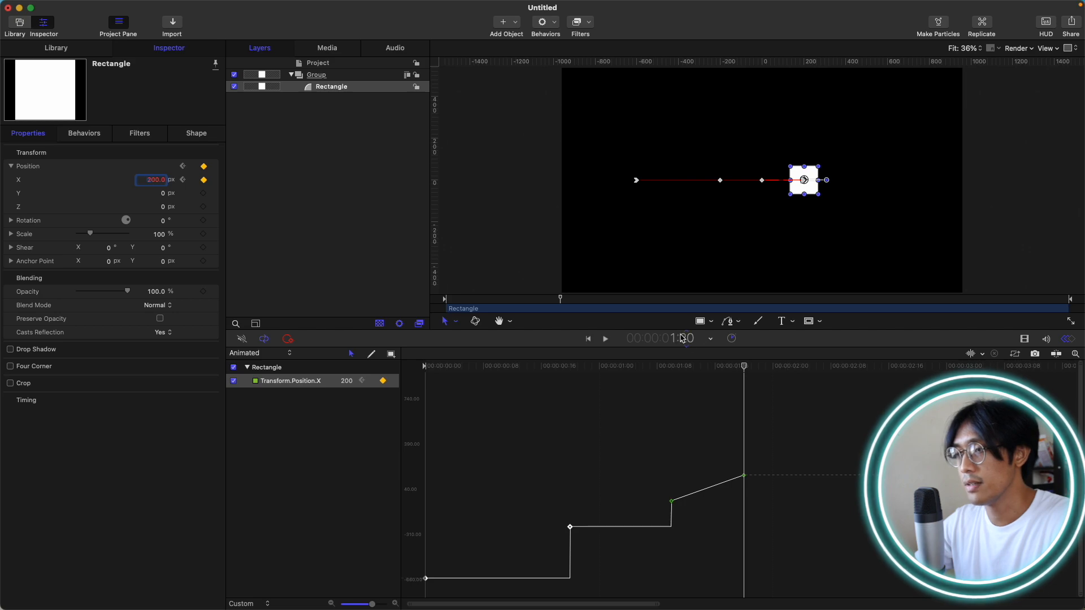
Move the playhead to 2:10 and add a Position X keyframe with a value of 400 px.
left_click(812, 366)
left_click_drag(814, 367, 838, 367)
key("Right")
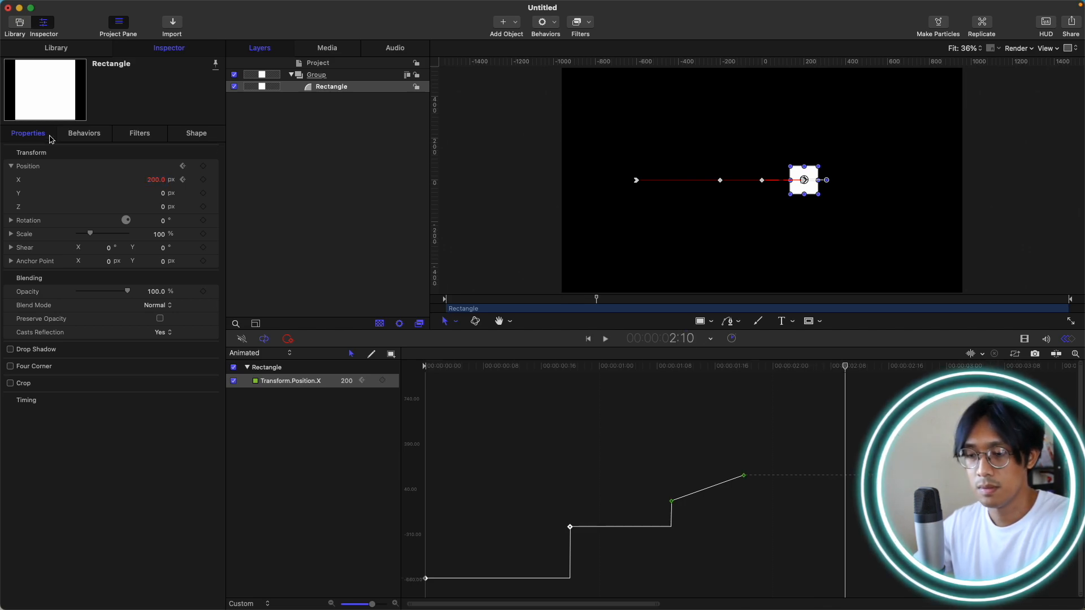
left_click(158, 180)
type("400")
key("Return")
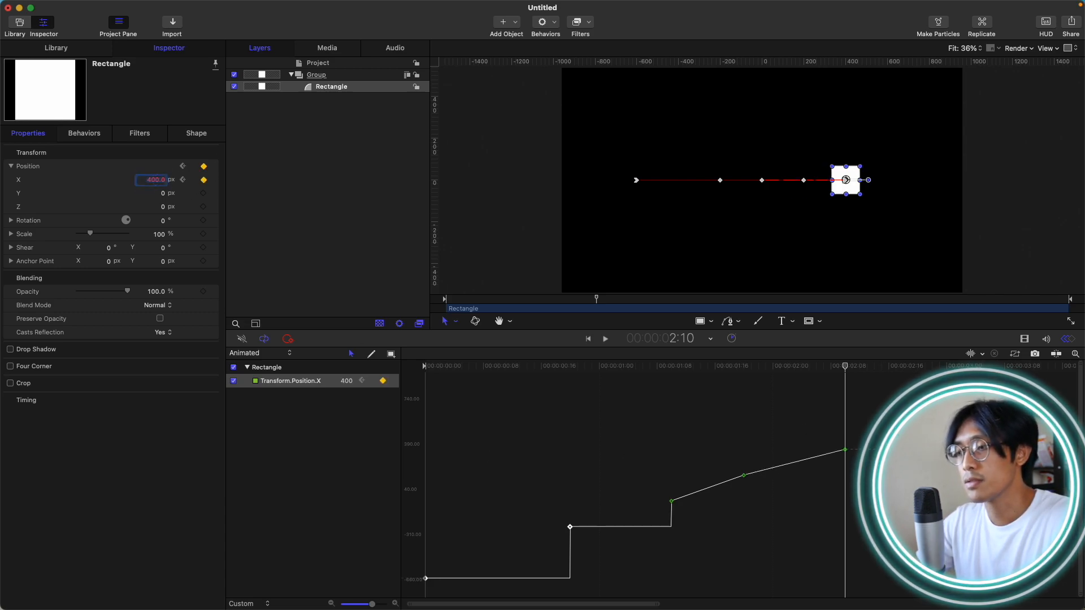
Select the last three Transform.Position.X keyframes together and set their interpolation to Constant.
left_click_drag(904, 420, 655, 560)
right_click(670, 503)
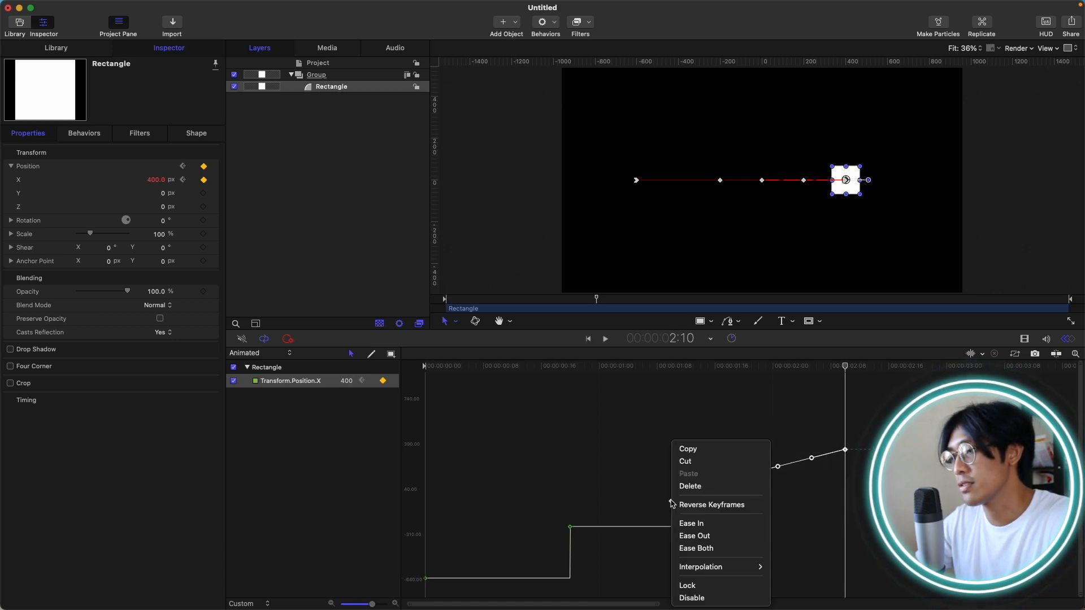
mouse_move(726, 566)
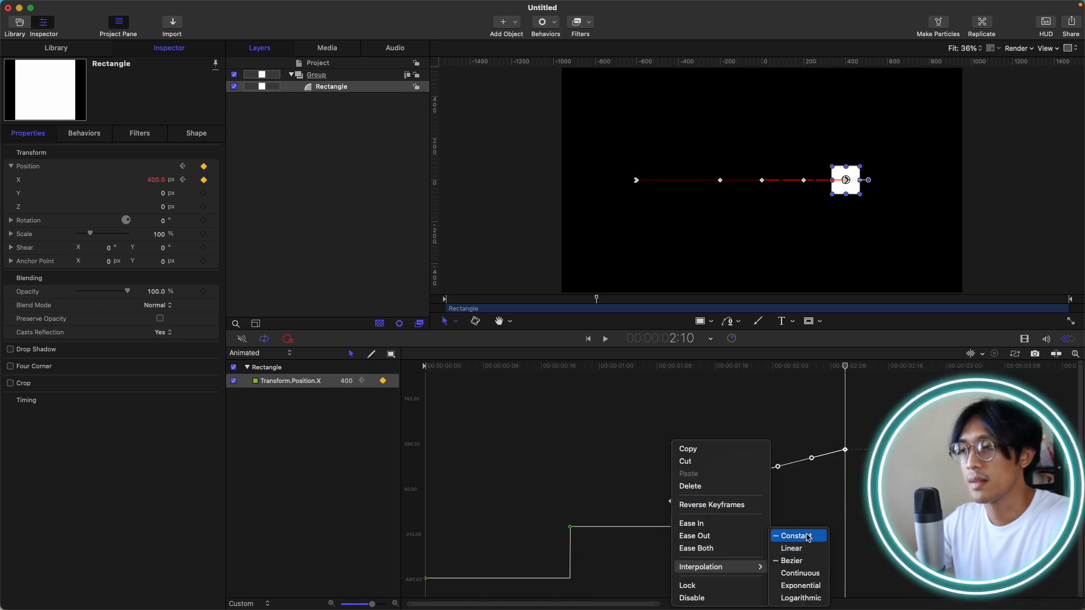
left_click(807, 537)
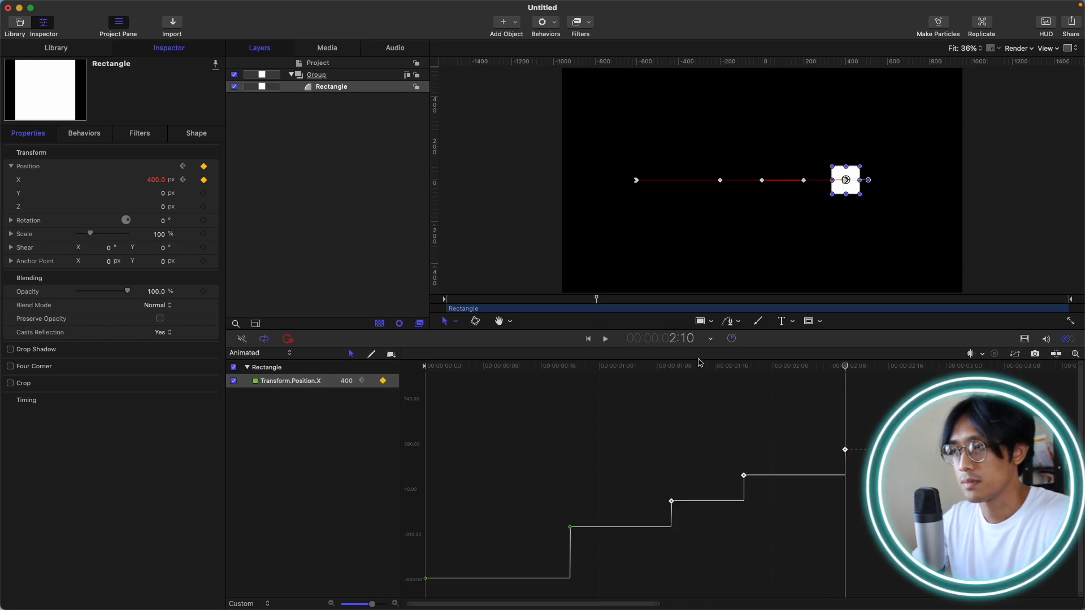
Deselect the curve and play the stepped movement twice from the first frame.
key("Home")
left_click(271, 496)
key("space")
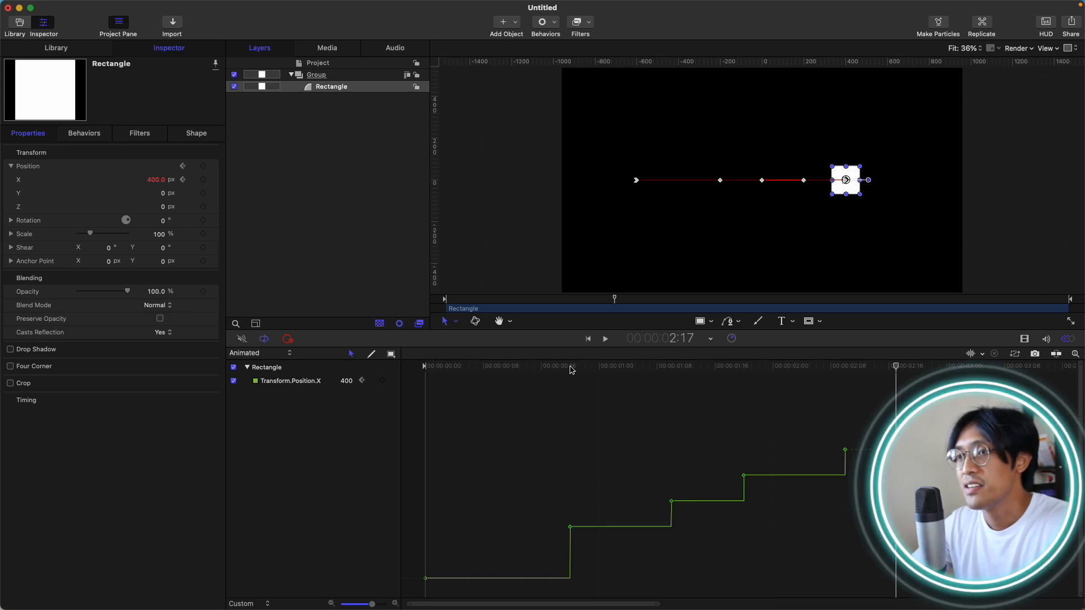
key("Home")
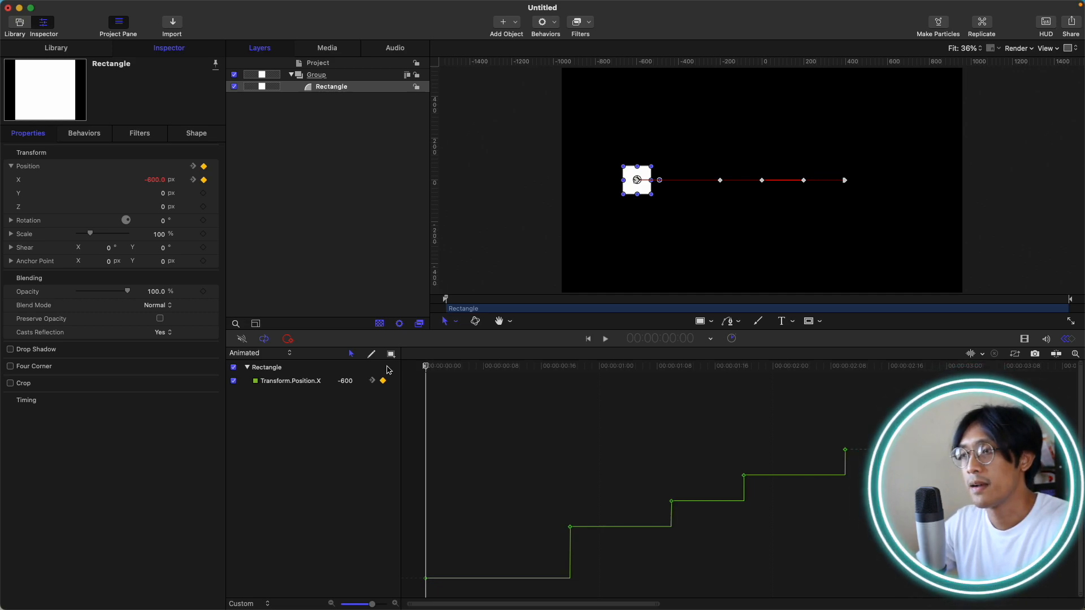
key("space")
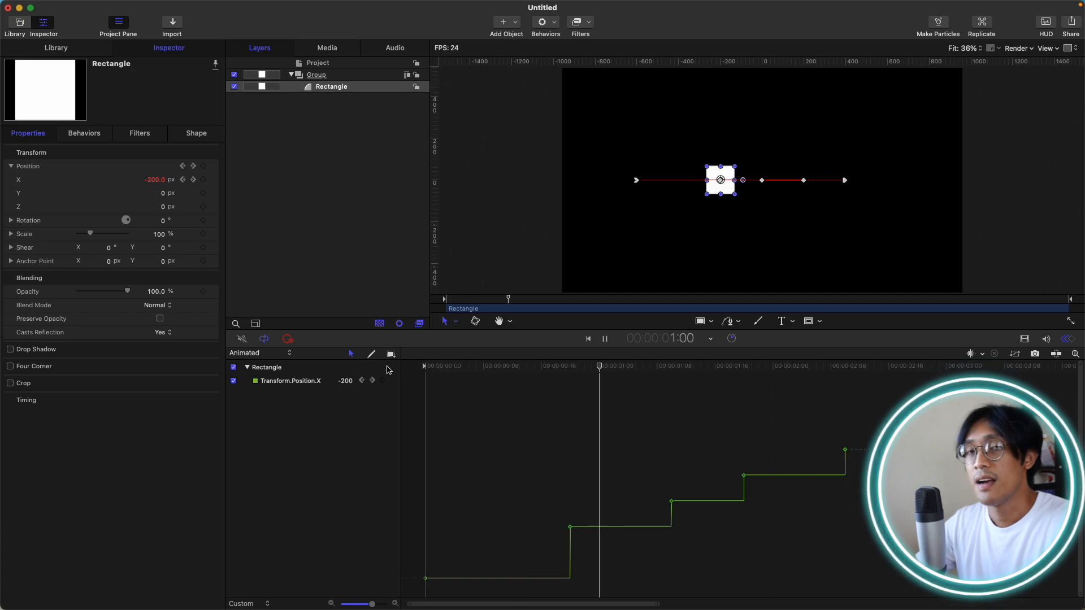
key("space")
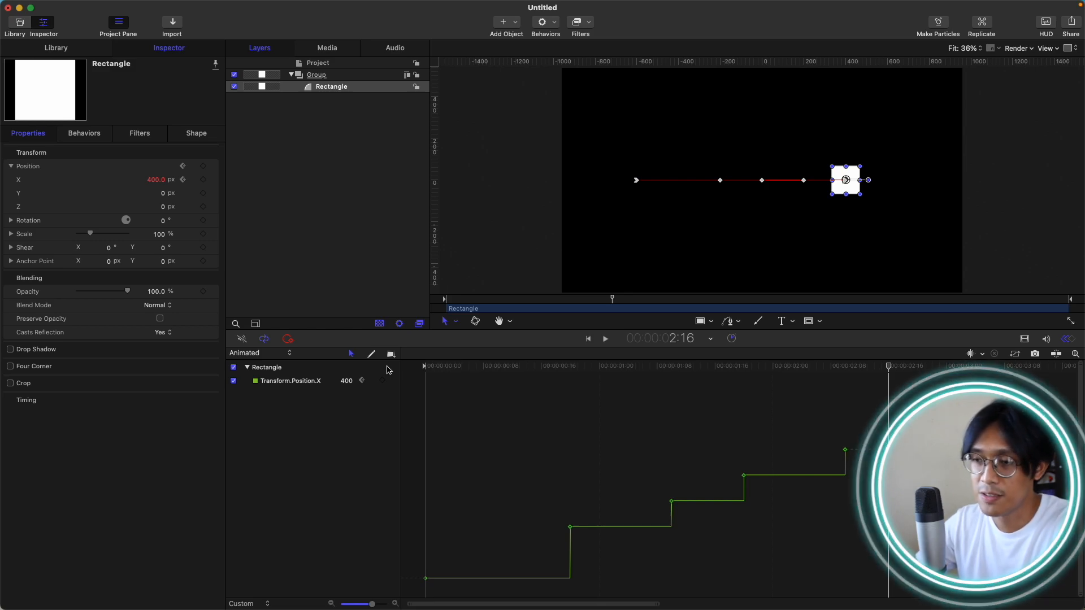
right_click(390, 380)
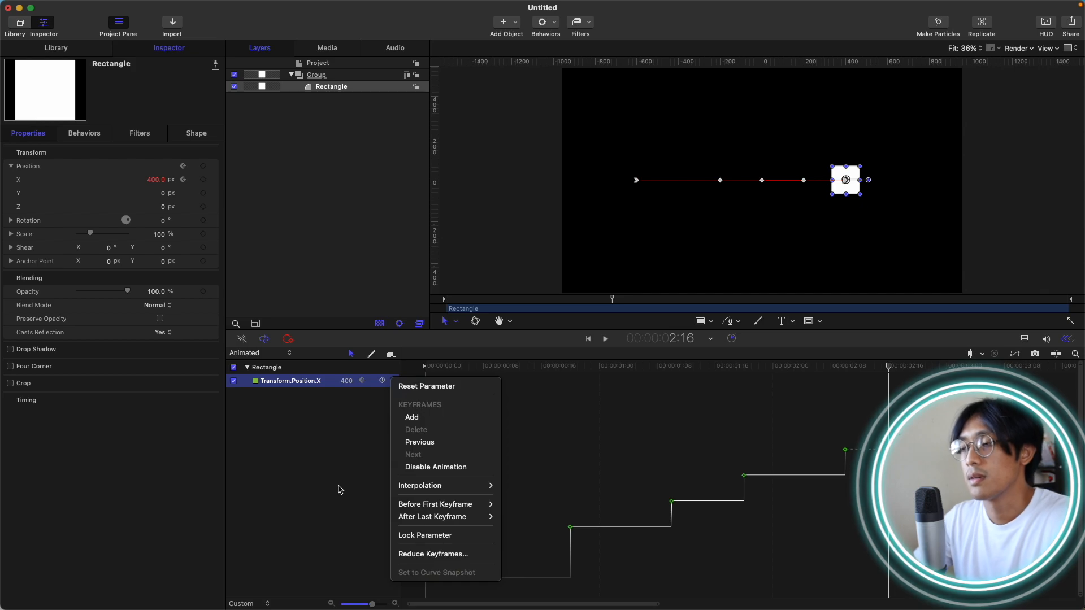
left_click(340, 489)
left_click(845, 428)
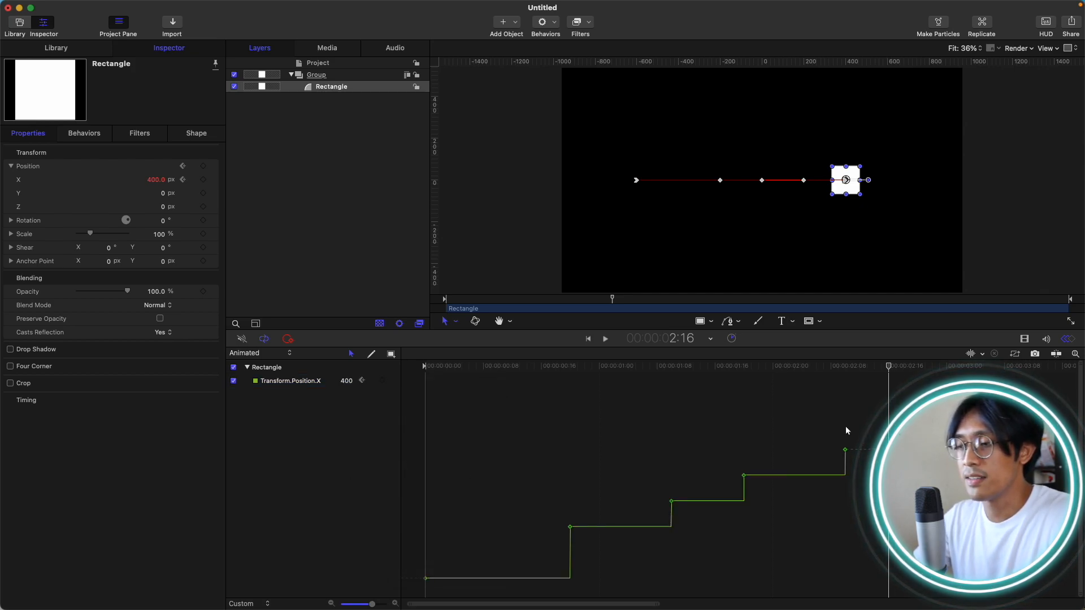
Delete the last three Position X keyframes and set the interpolation of the two remaining ones to Bezier.
left_click_drag(871, 428, 632, 554)
key("Delete")
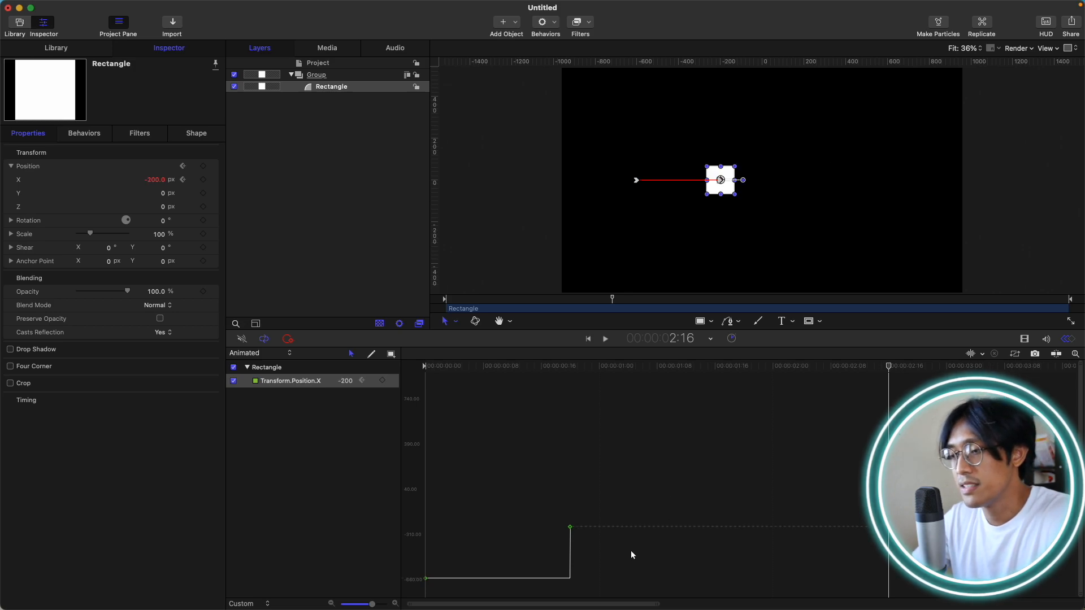
left_click(630, 551)
left_click(571, 528)
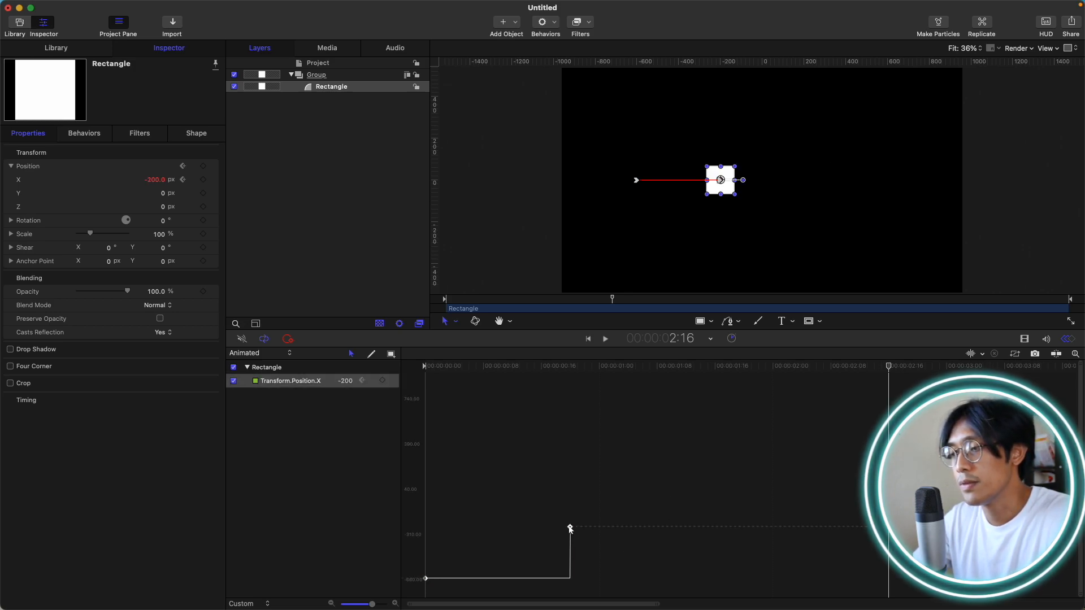
right_click(570, 527)
mouse_move(650, 567)
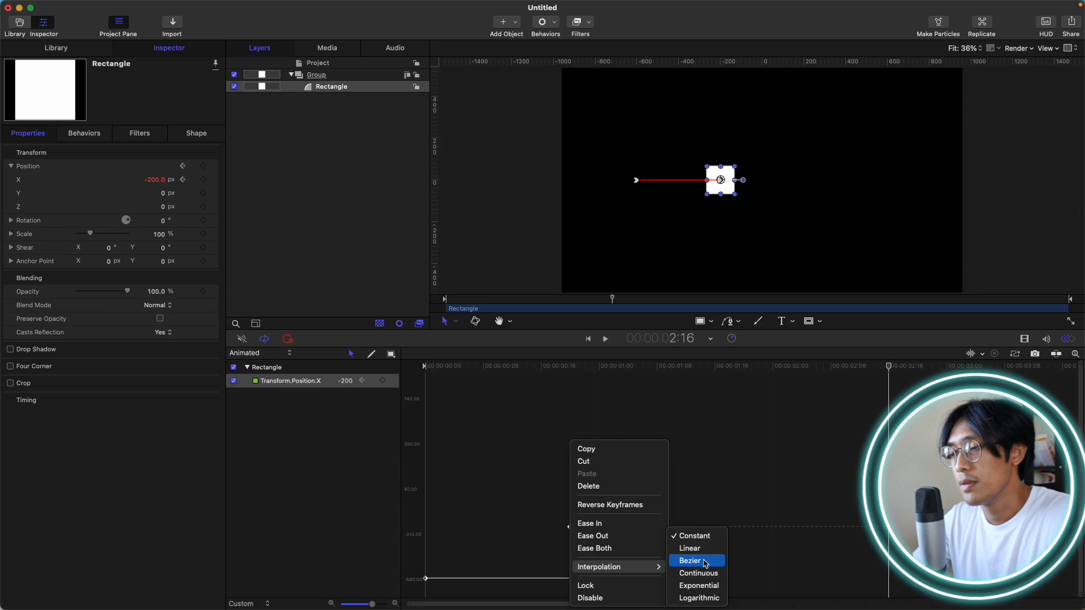
left_click(690, 561)
Adjust the horizontal Bezier handles of both keyframes to form a smooth S-curve and play the movement from the first frame.
left_click(570, 528)
left_click_drag(439, 527, 471, 527)
left_click(426, 578)
left_click_drag(448, 579, 520, 578)
left_click_drag(467, 368, 358, 364)
key("space")
key("space")
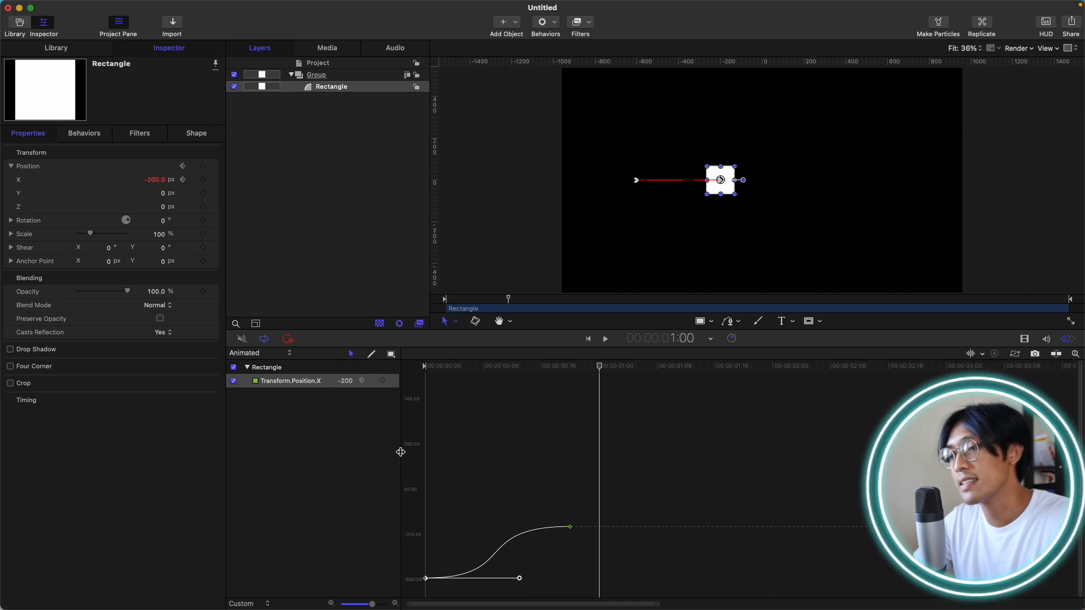
Lock the Position X keyframe at frame 20 and deselect the curve.
left_click(571, 526)
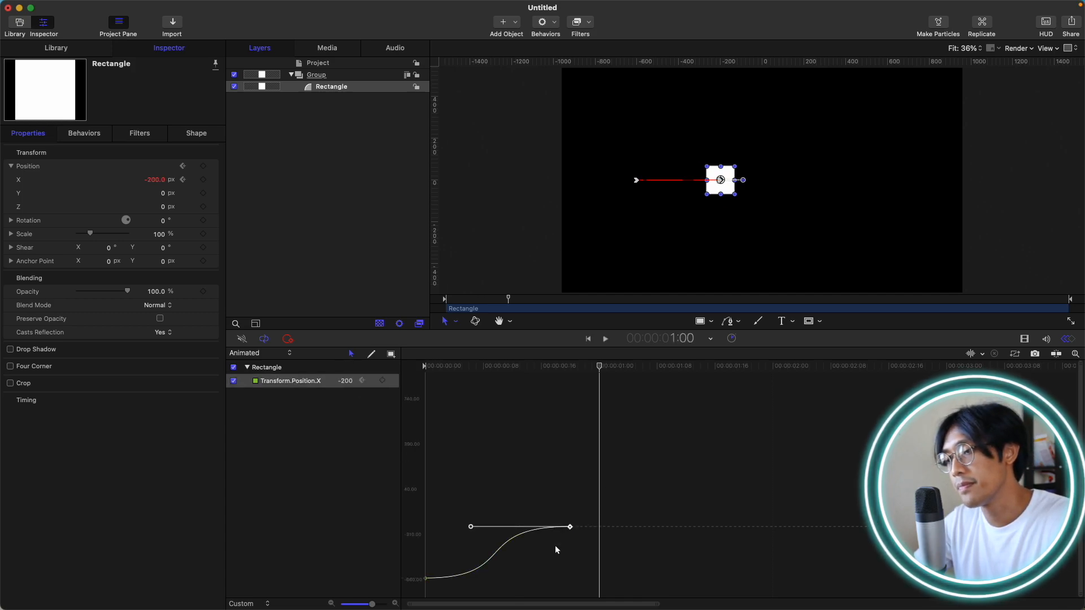
right_click(567, 527)
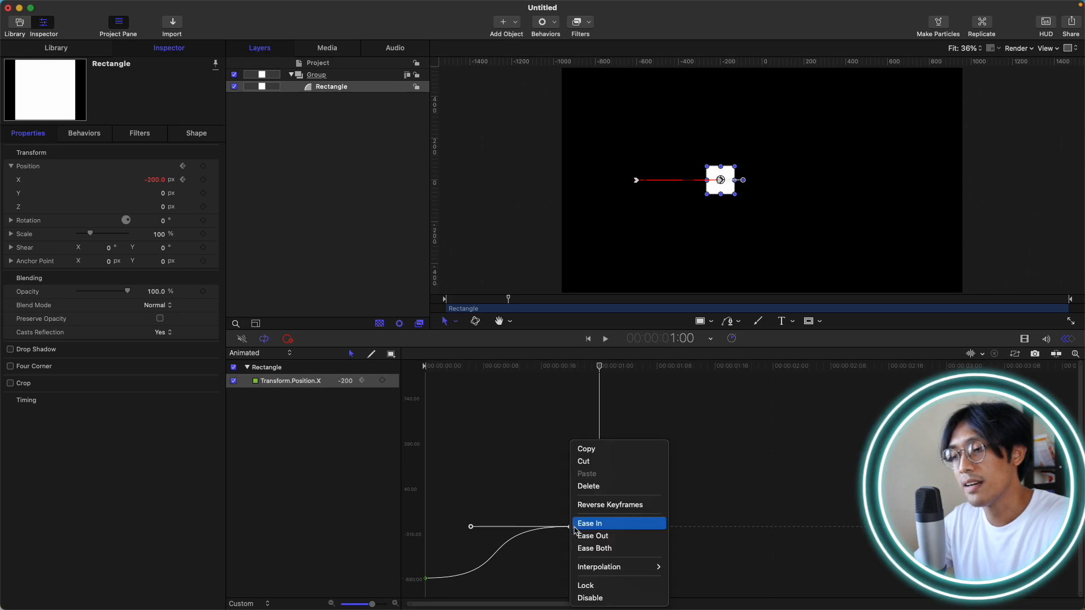
left_click(618, 585)
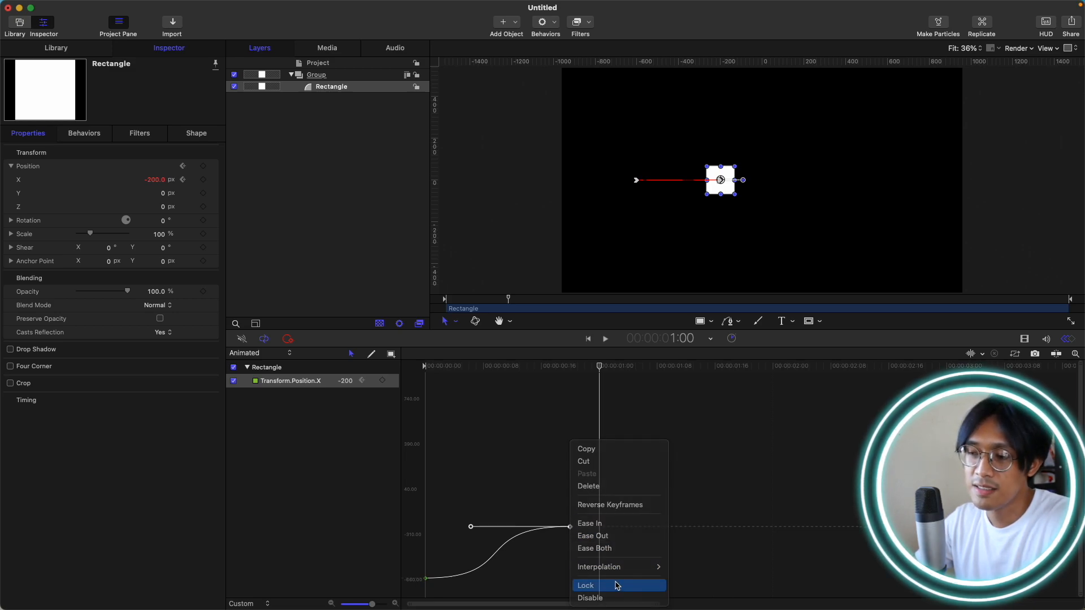
left_click(540, 505)
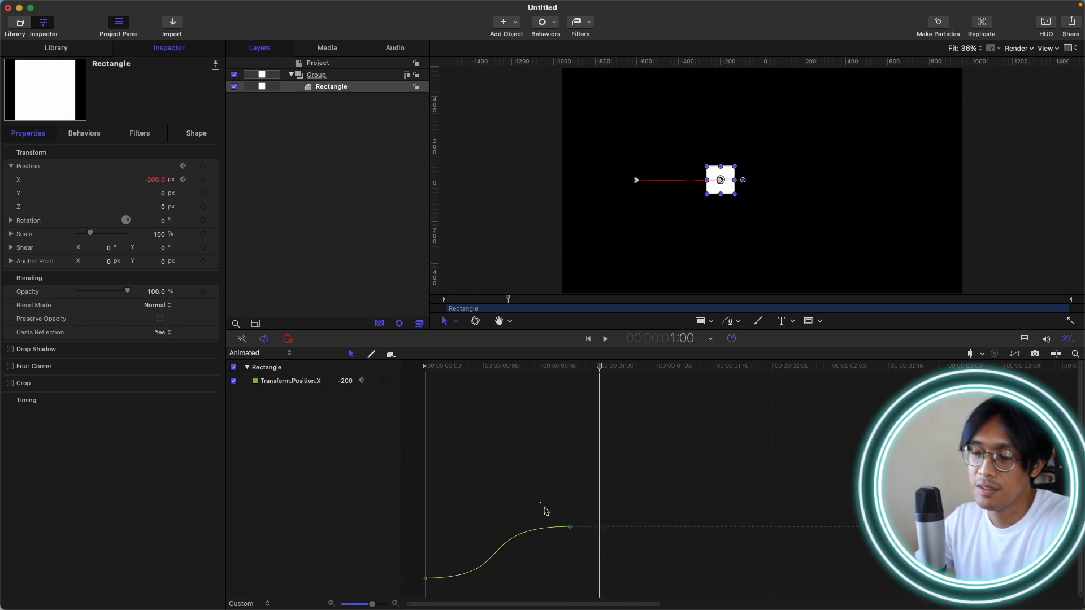
Try selecting and editing the locked keyframe at frame 20, and unlock it.
left_click_drag(555, 493, 621, 571)
left_click(549, 368)
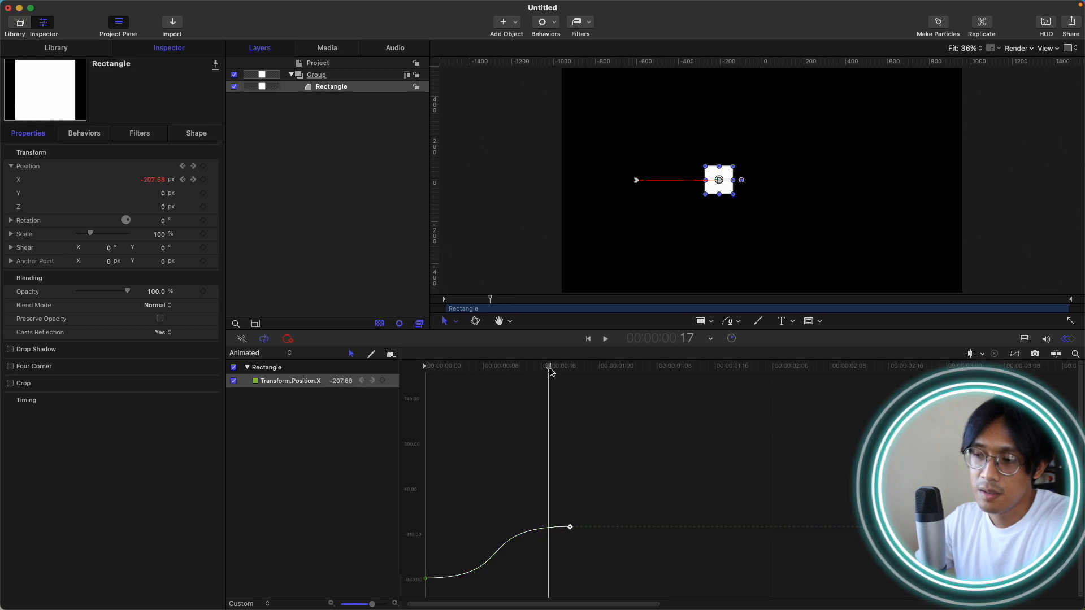
left_click(574, 527)
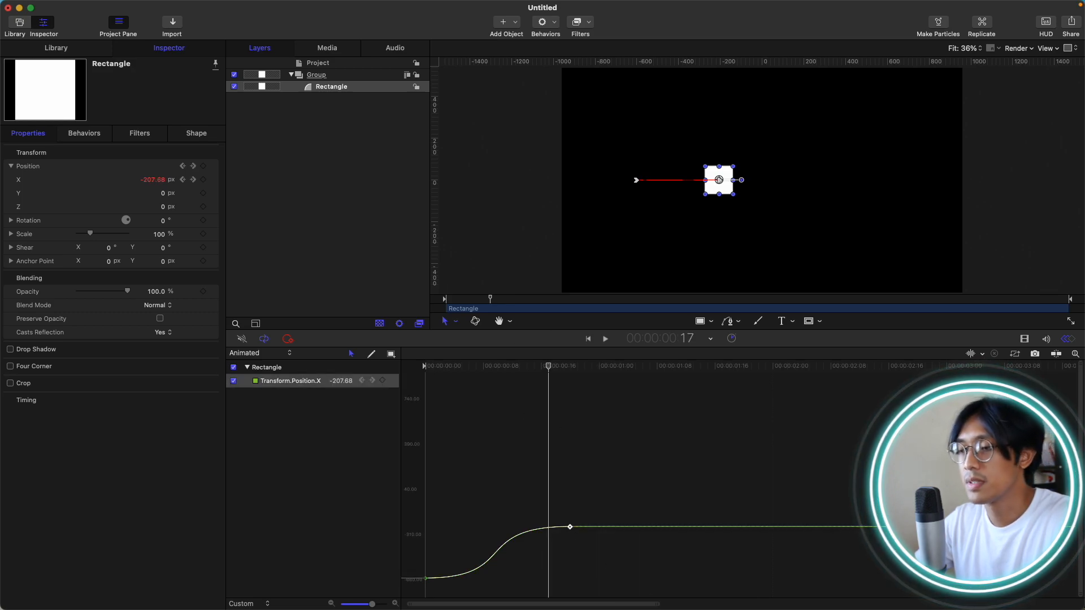
left_click_drag(618, 480, 519, 597)
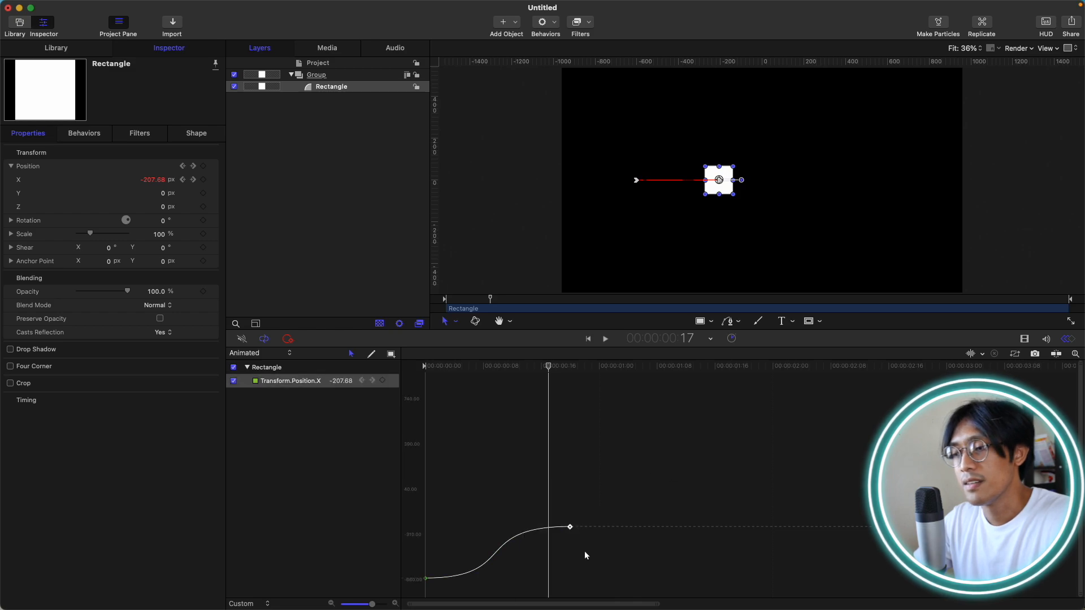
right_click(571, 528)
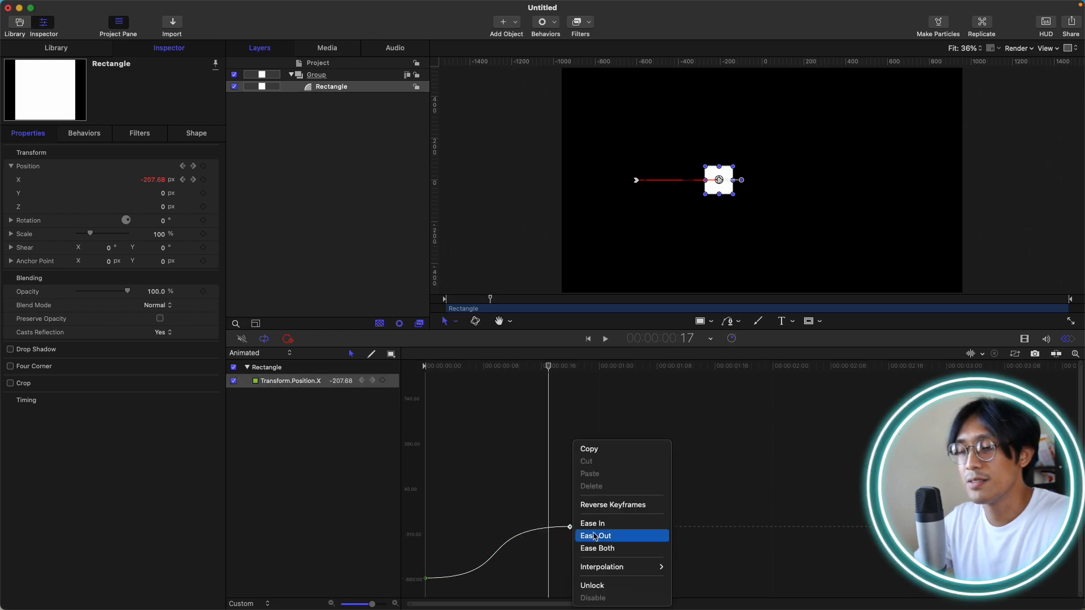
left_click(603, 591)
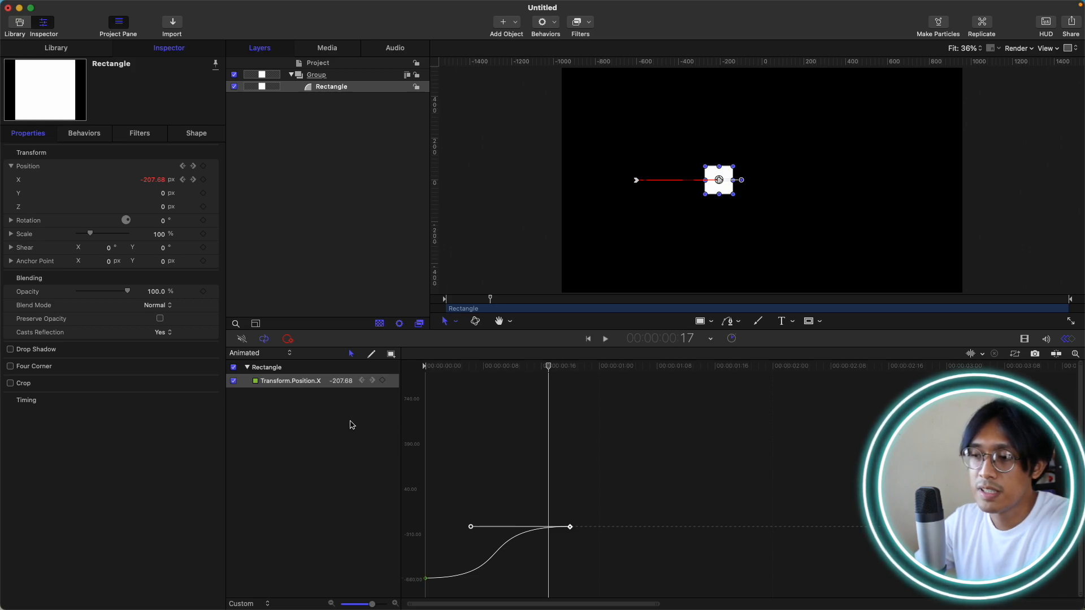
Move the playhead to frame 20, generate several cycles of keyframes after the last Position X keyframe, and scrub through them.
left_click_drag(548, 370, 571, 368)
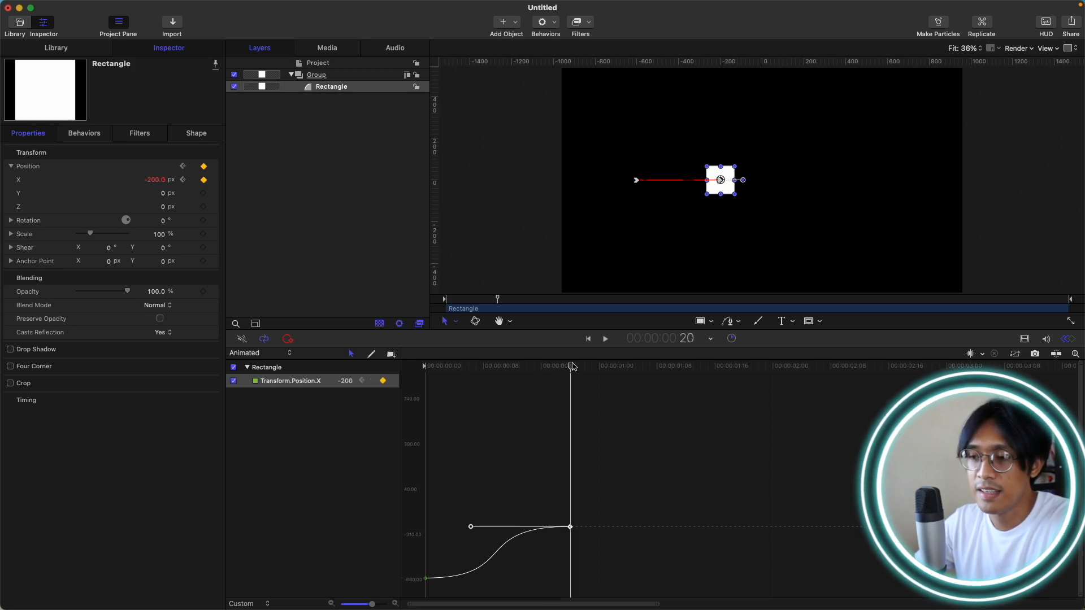
left_click(393, 382)
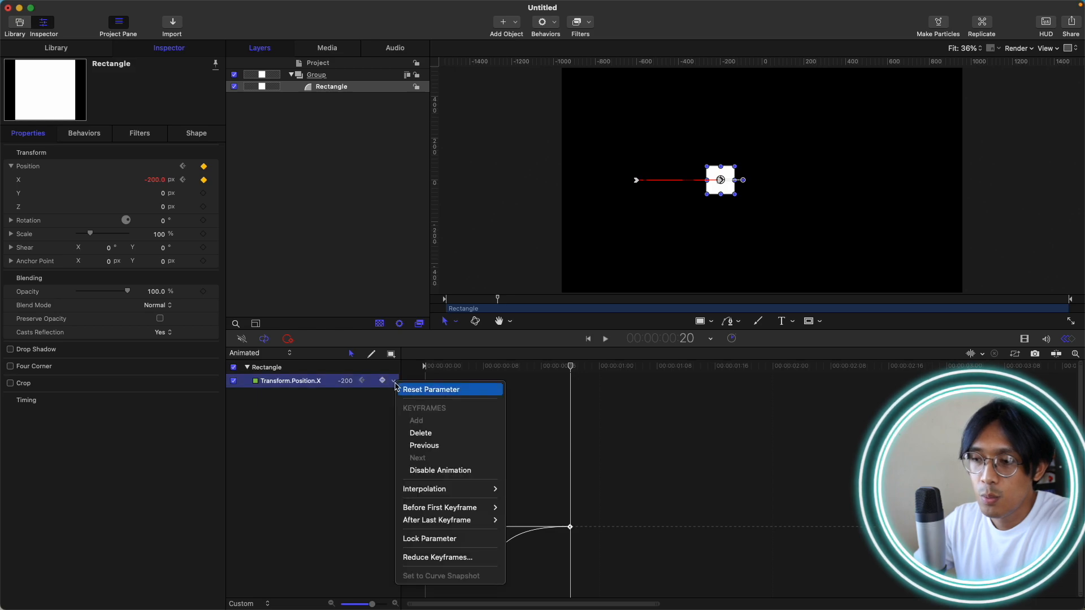
mouse_move(451, 520)
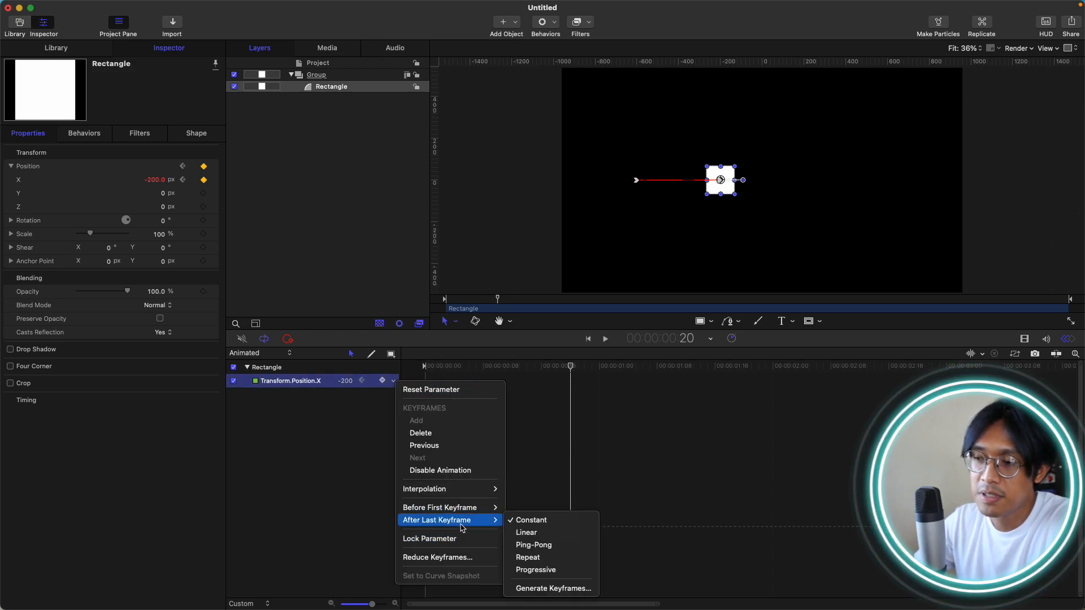
left_click(548, 594)
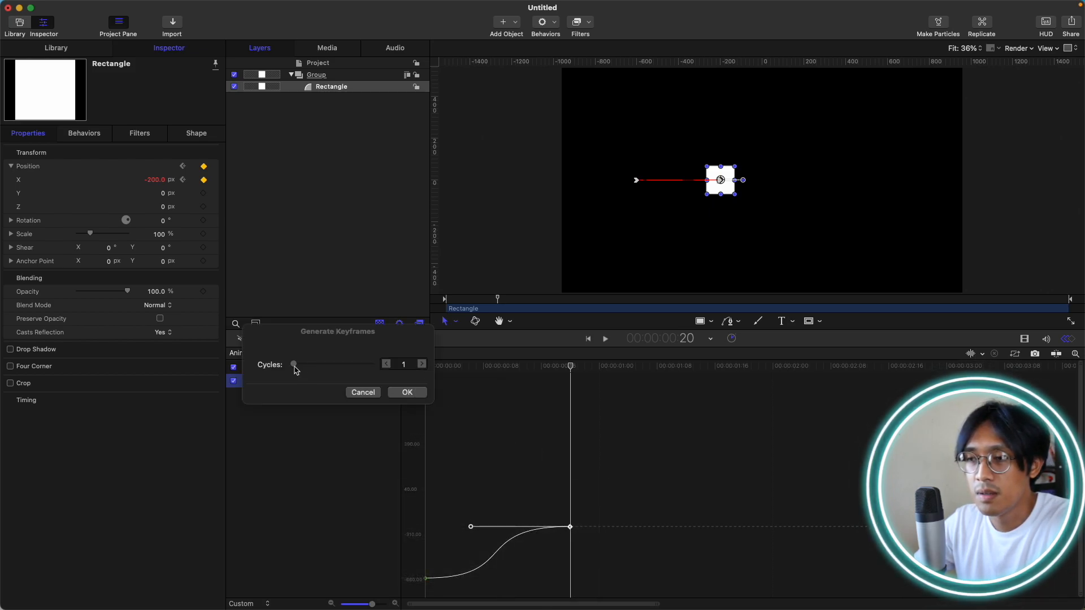
left_click_drag(295, 366, 299, 367)
left_click(422, 364)
left_click(406, 395)
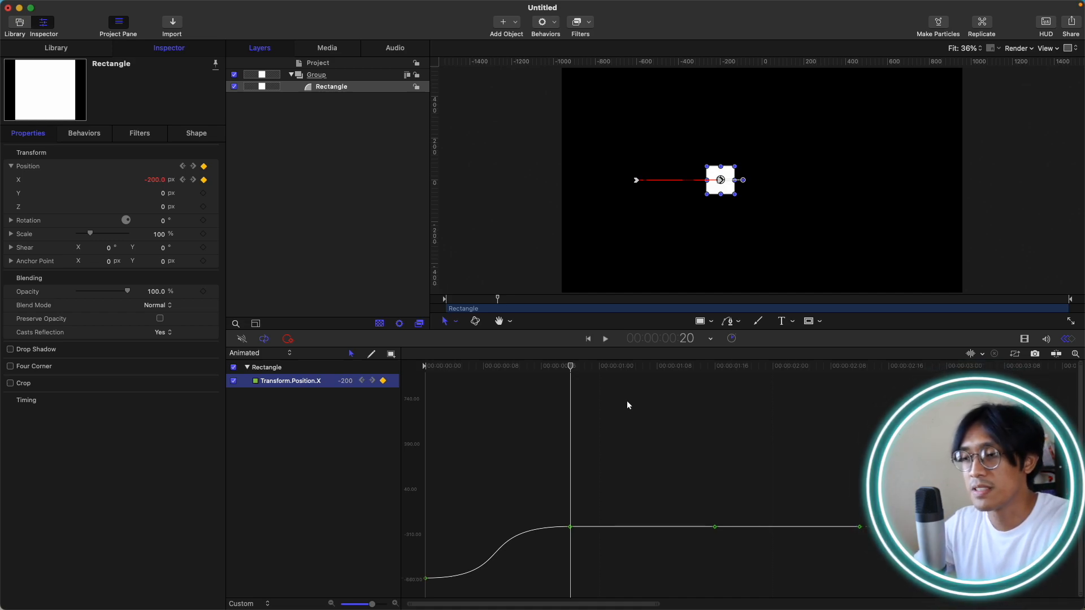
key("space")
left_click_drag(537, 365, 847, 364)
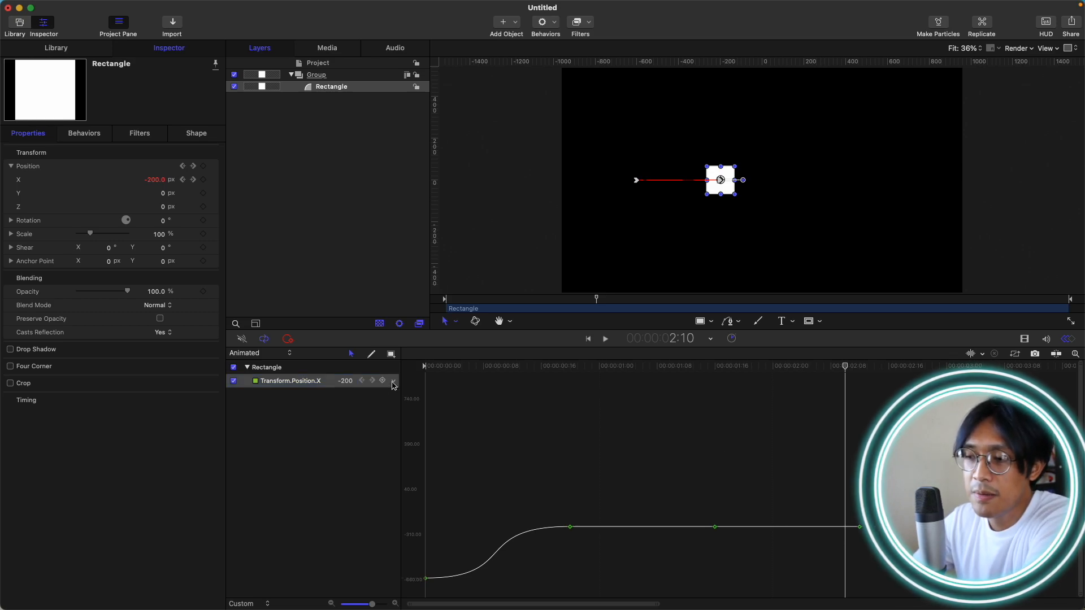
Check the After Last Keyframe options for Position X and delete the generated keyframes after frame 20.
left_click(394, 381)
mouse_move(490, 519)
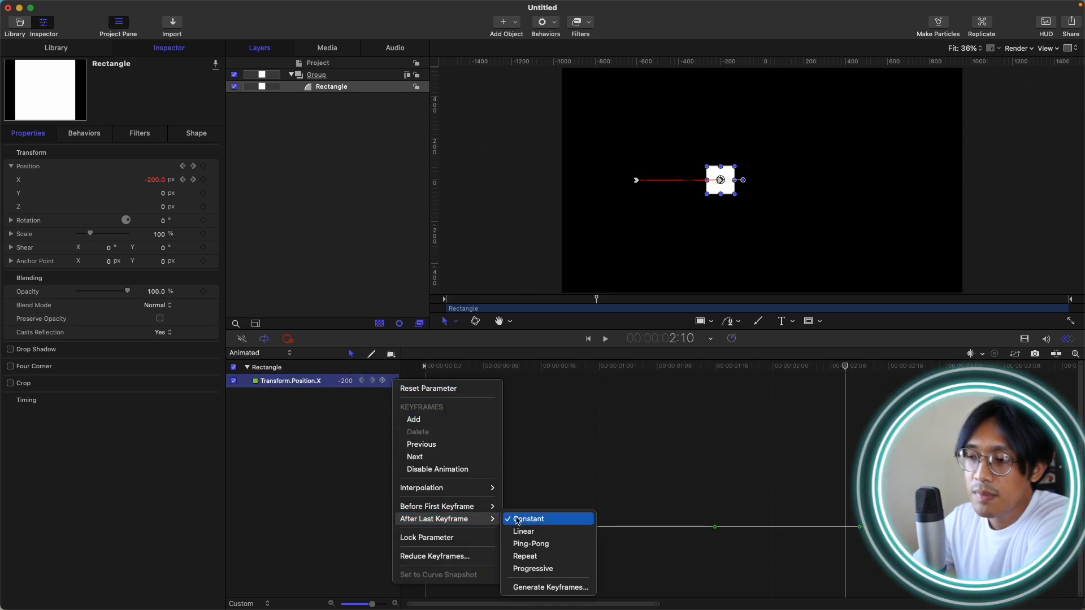
left_click(721, 457)
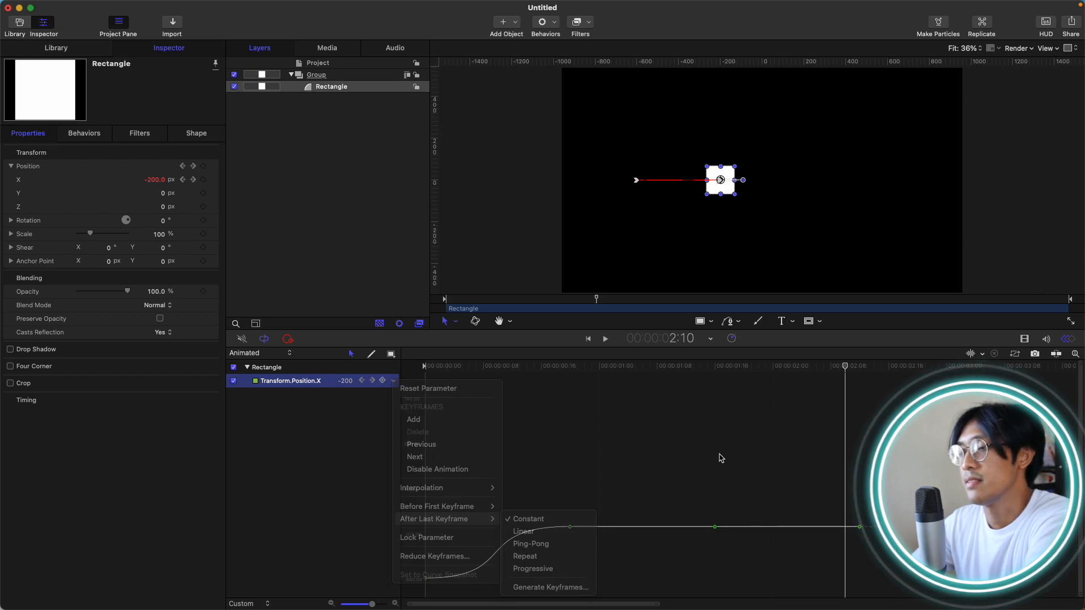
left_click_drag(696, 451, 865, 594)
key("Delete")
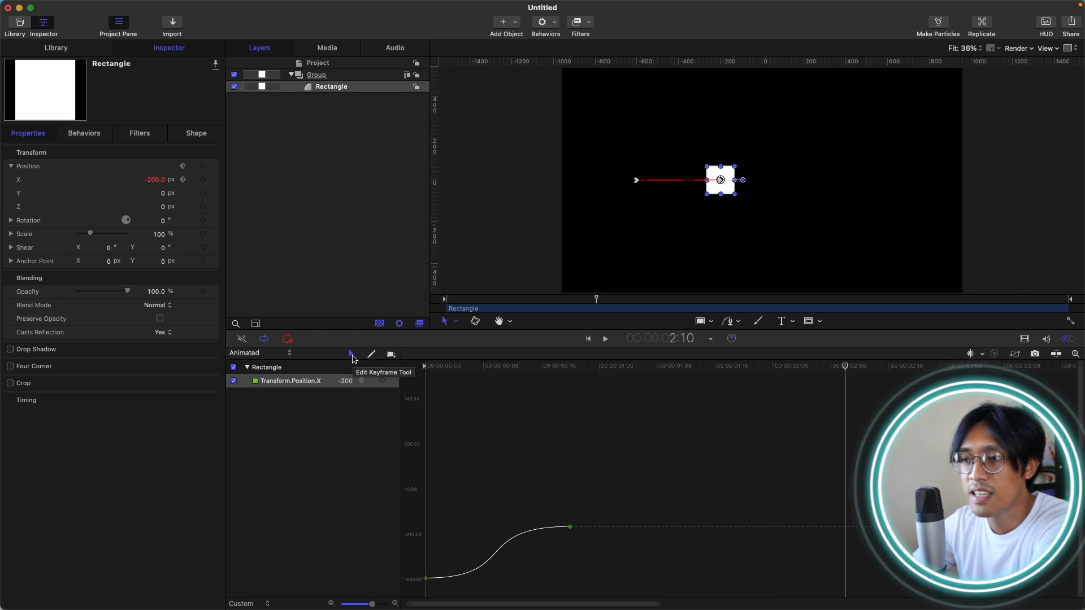
Sketch a rising freehand Position X curve from frame 20 to about 2:00, ending at about 296 px, and play the result.
left_click(372, 355)
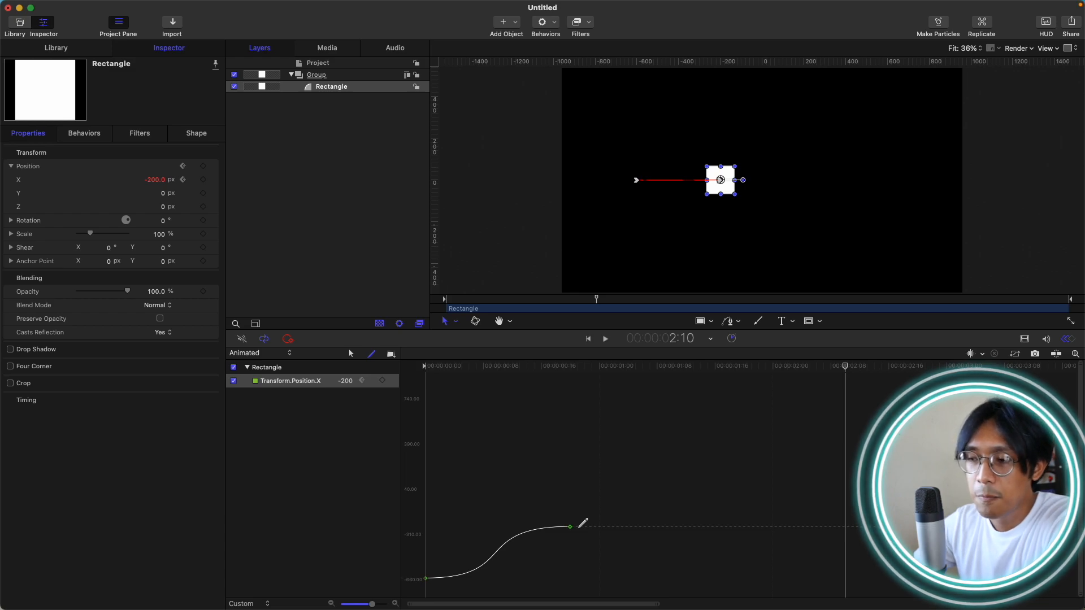
mouse_move(579, 528)
left_mouse_down()
mouse_move(635, 485)
mouse_move(714, 459)
mouse_move(773, 463)
left_mouse_up()
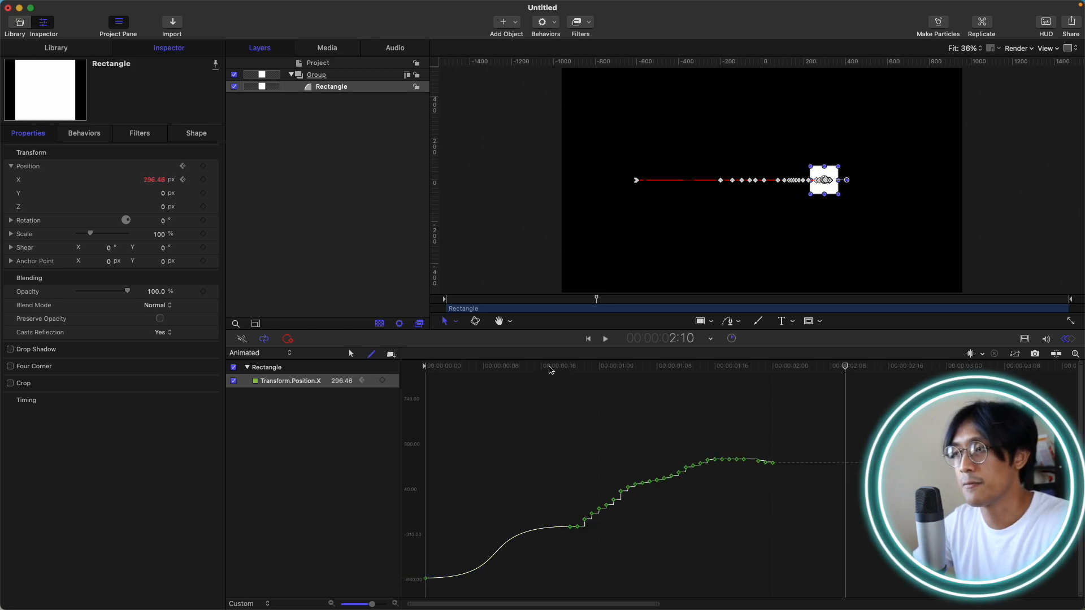
left_click(562, 367)
key("space")
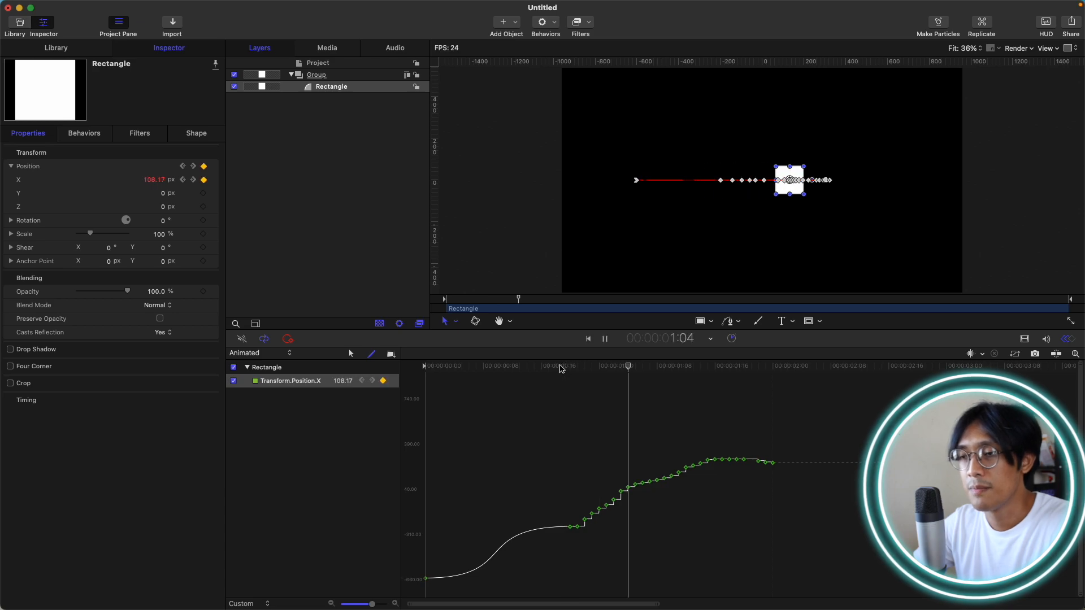
key("space")
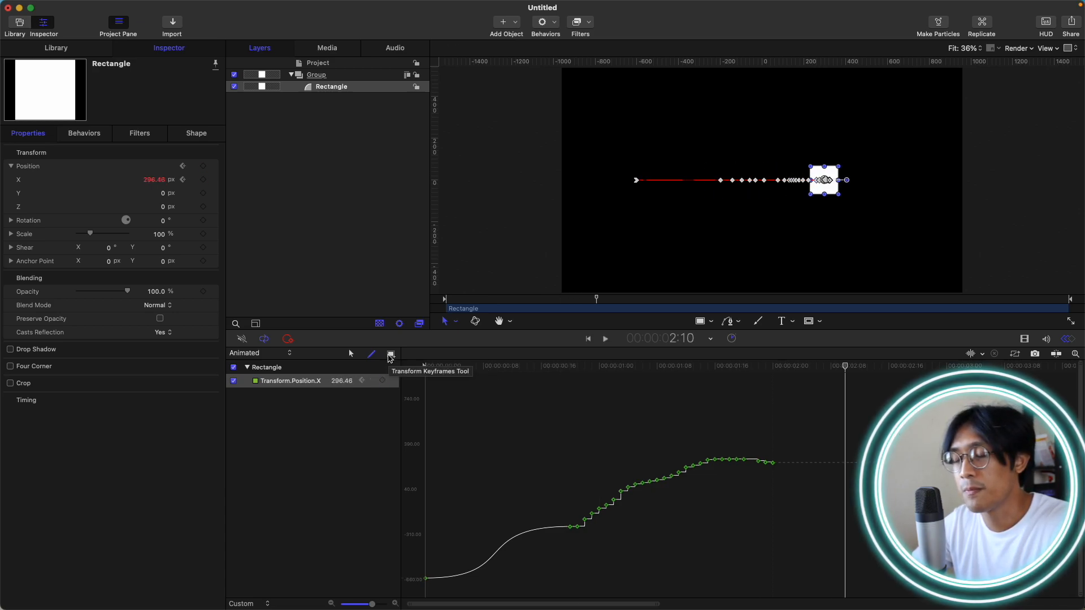
Select all Position X keyframes with the Transform Keyframes tool and shift them about 13 frames later and slightly higher.
left_click(390, 354)
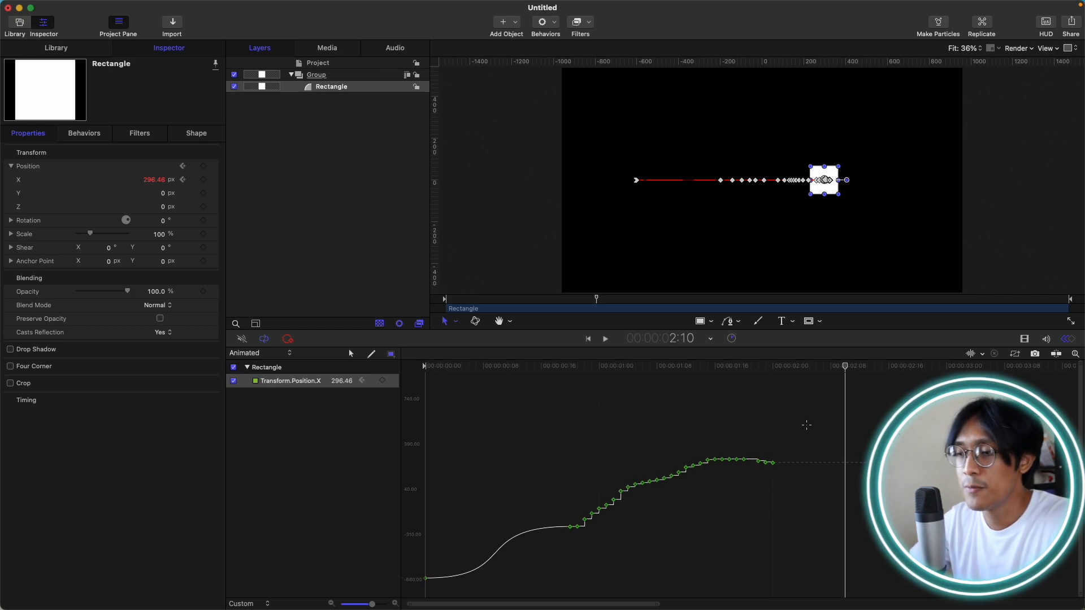
left_click_drag(810, 414, 331, 608)
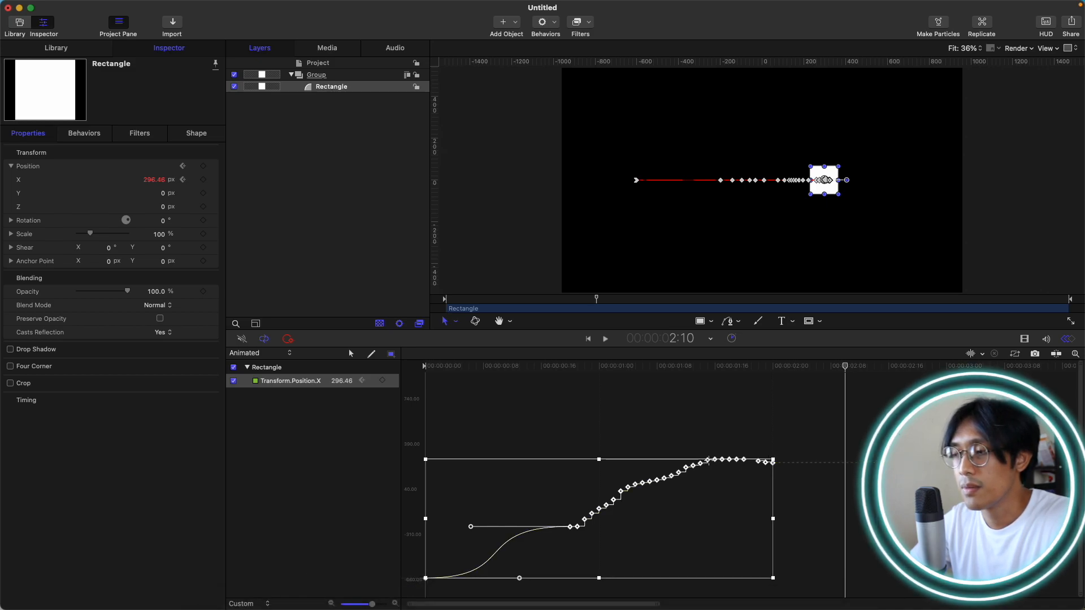
left_click_drag(773, 458, 774, 459)
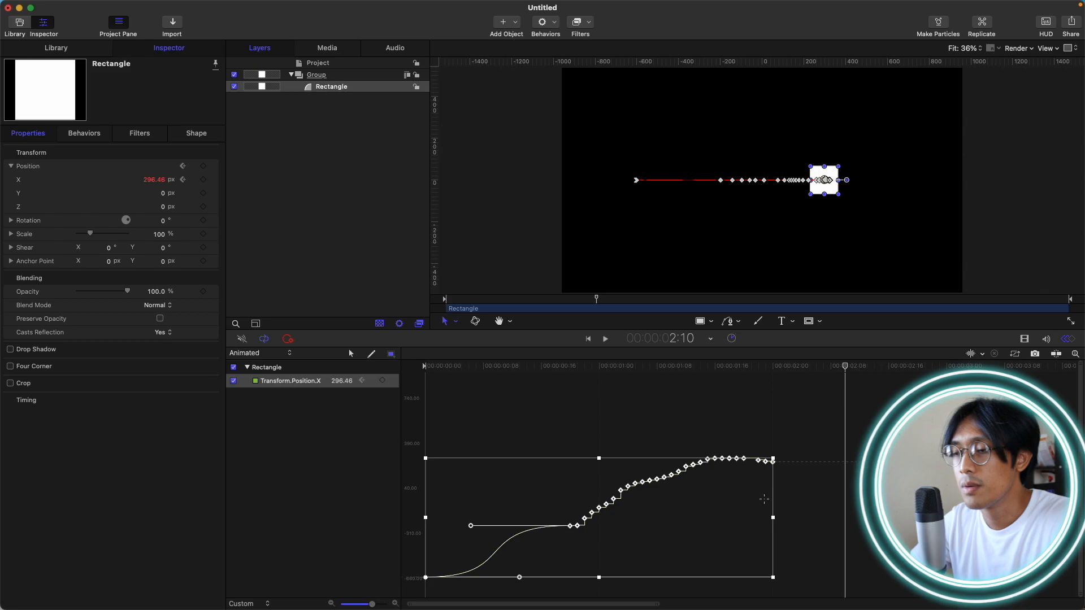
left_click_drag(773, 517, 836, 504)
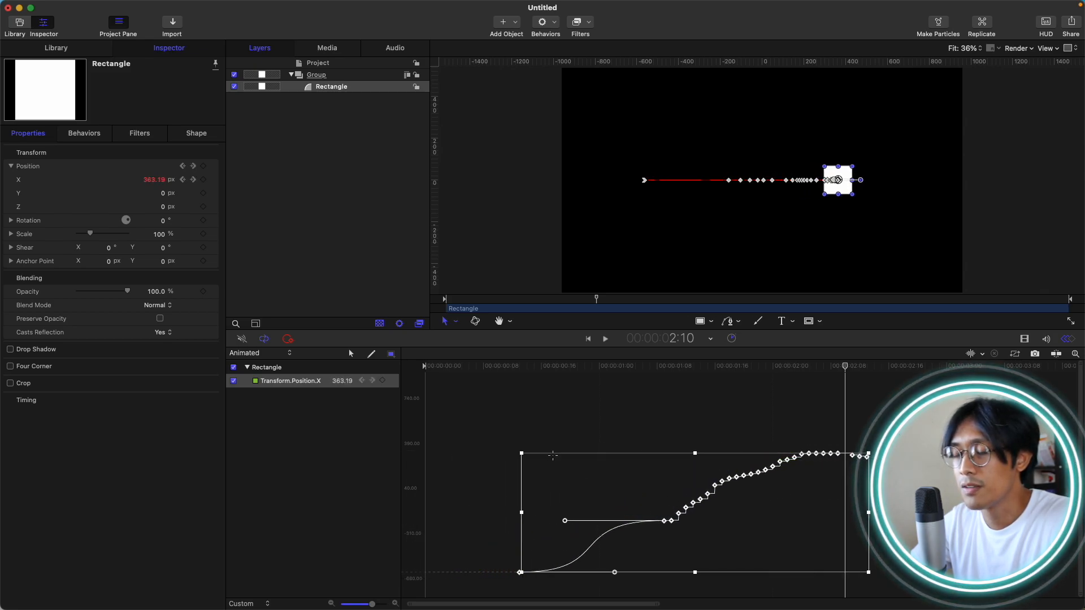
Narrow the keyframe transform box from its start, compress its height to less than half, and play the reduced movement.
mouse_move(521, 513)
left_mouse_down()
mouse_move(763, 513)
mouse_move(539, 513)
left_mouse_up()
left_click_drag(703, 453, 704, 520)
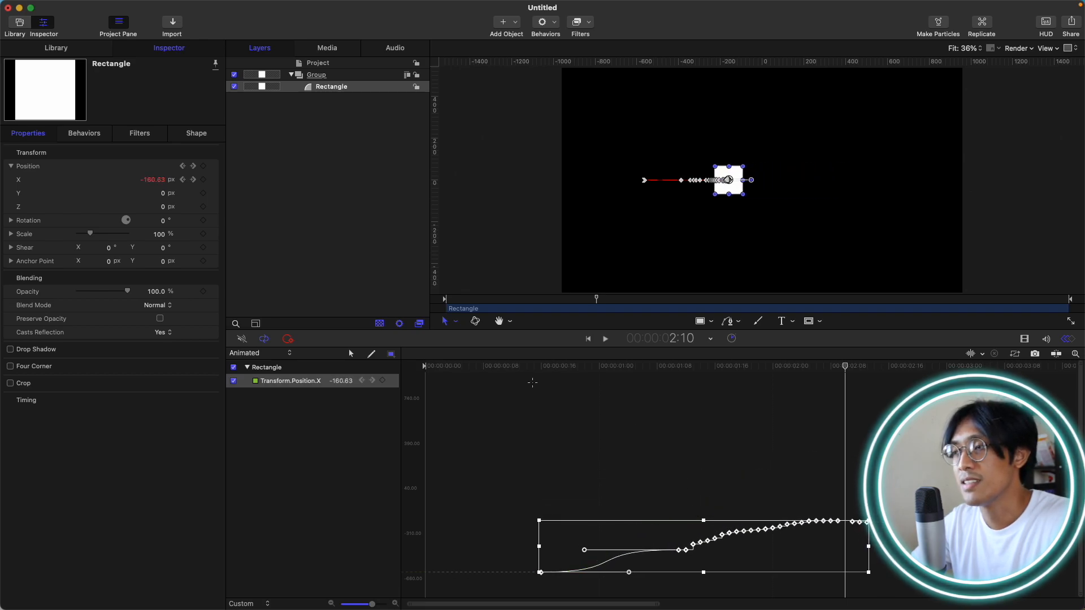
left_click(491, 366)
key("space")
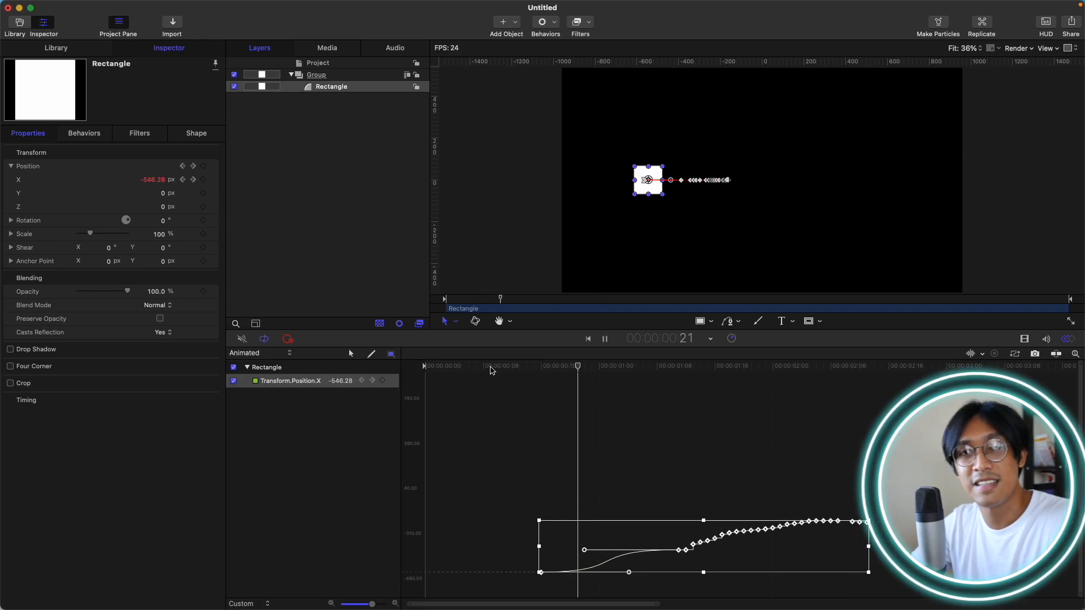
key("space")
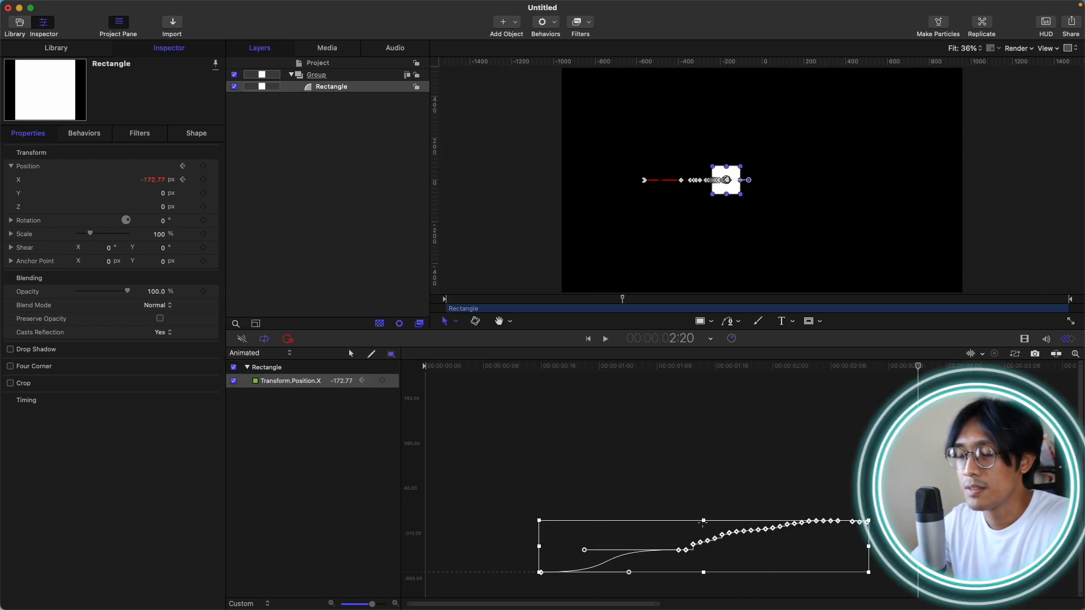
Stretch the keyframe transform box back to its original height and width and move it back to start at frame 0.
left_click_drag(703, 521, 703, 453)
left_click_drag(540, 513, 521, 512)
left_click_drag(790, 494, 695, 499)
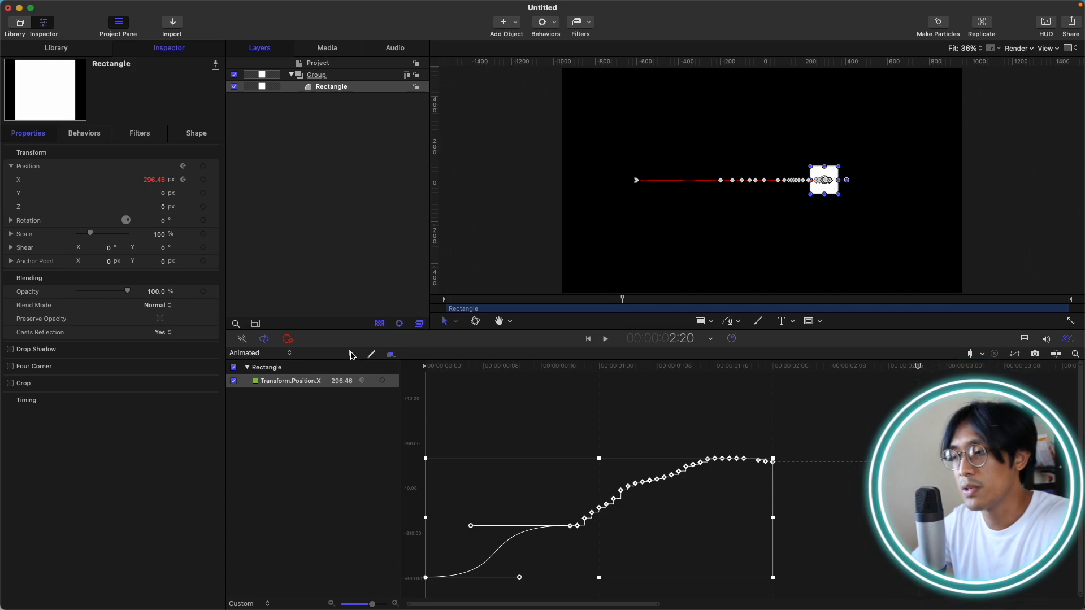
Switch to the Edit Keyframe tool and box-select the sketched keyframes from frame 20 onward.
left_click(352, 355)
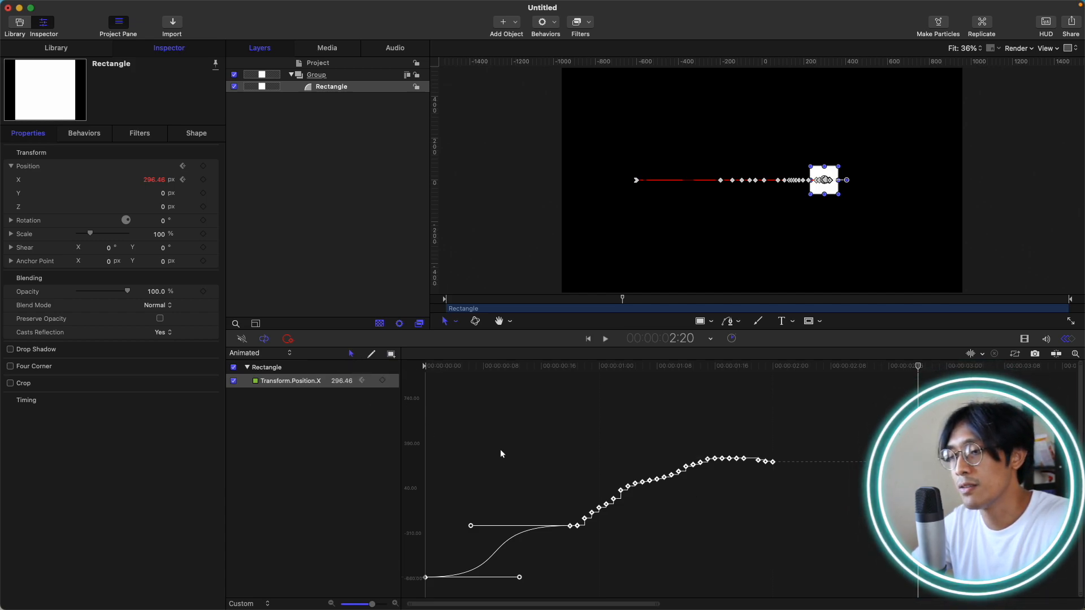
left_click_drag(823, 429, 575, 569)
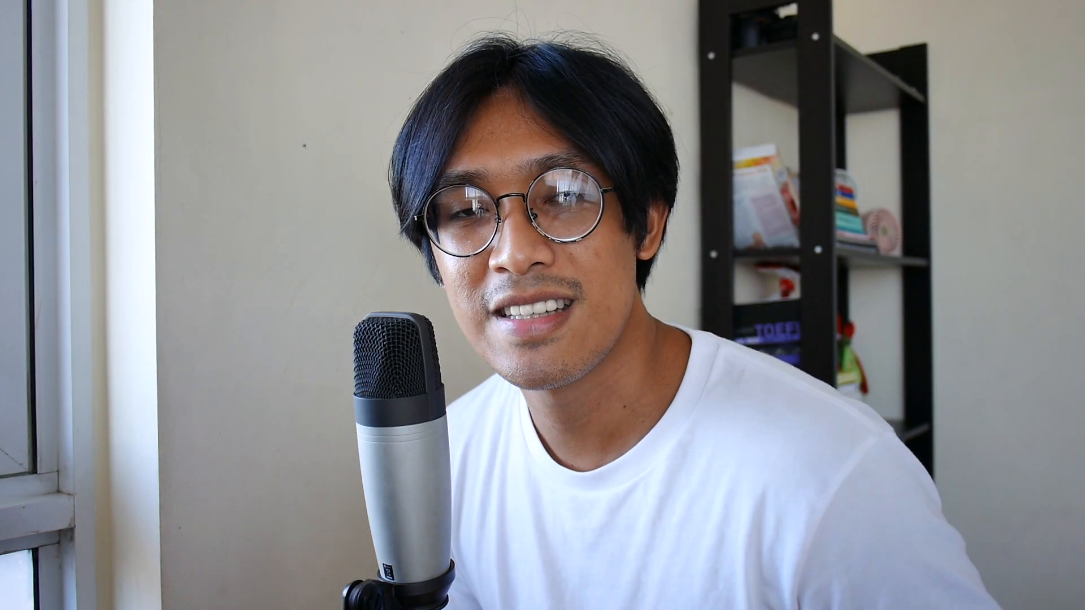